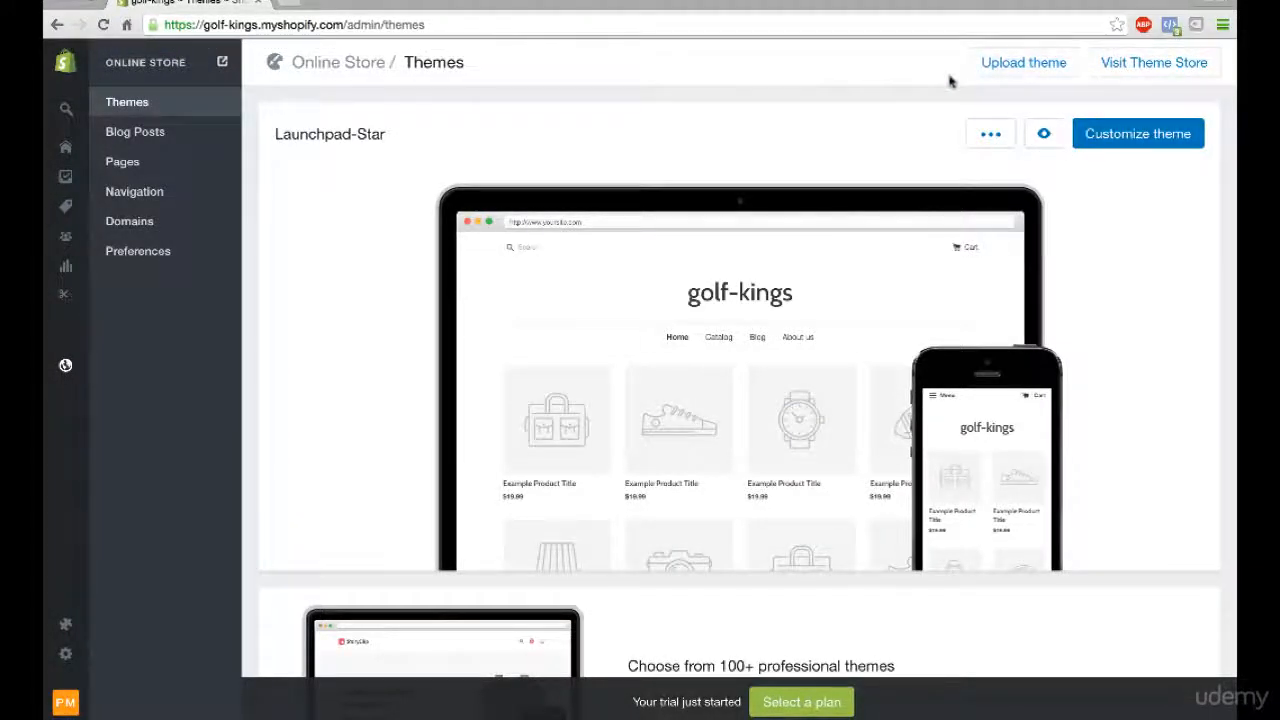
- Open the Shopify theme store and look through the full list of themes and their prices
left_click(1120, 72)
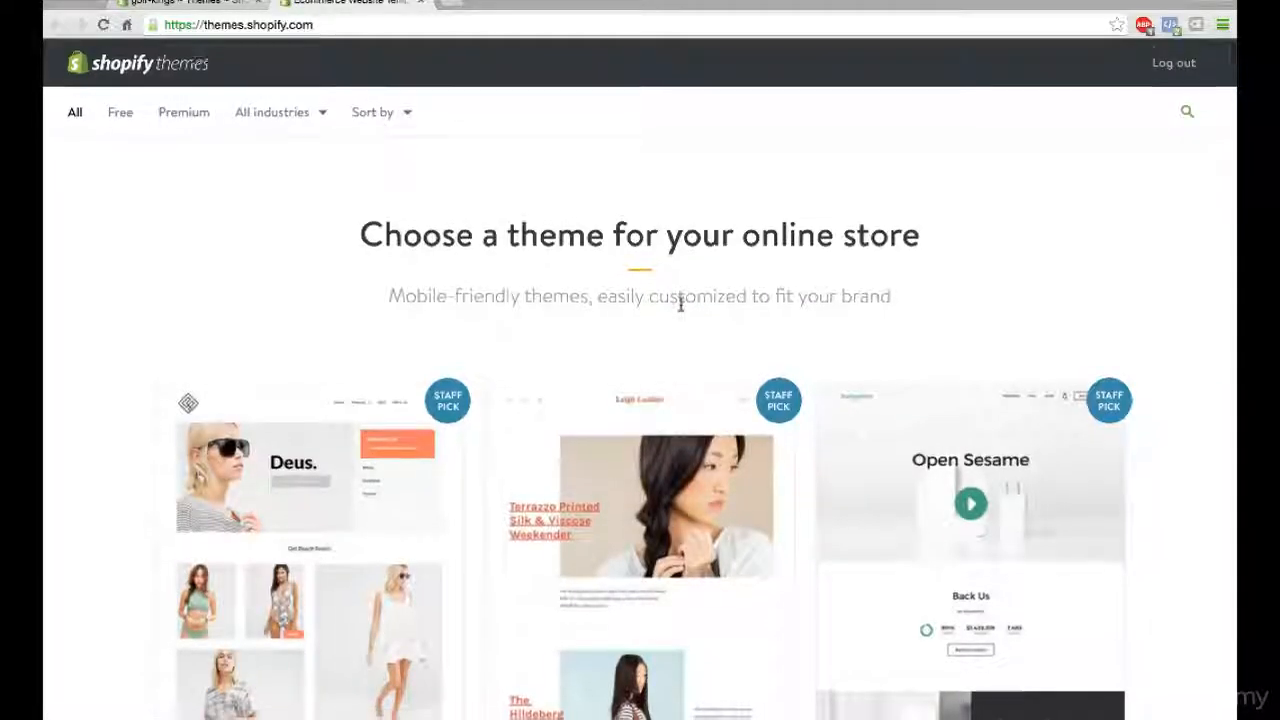
scroll(680, 305, "down", 3)
scroll(680, 311, "down", 3)
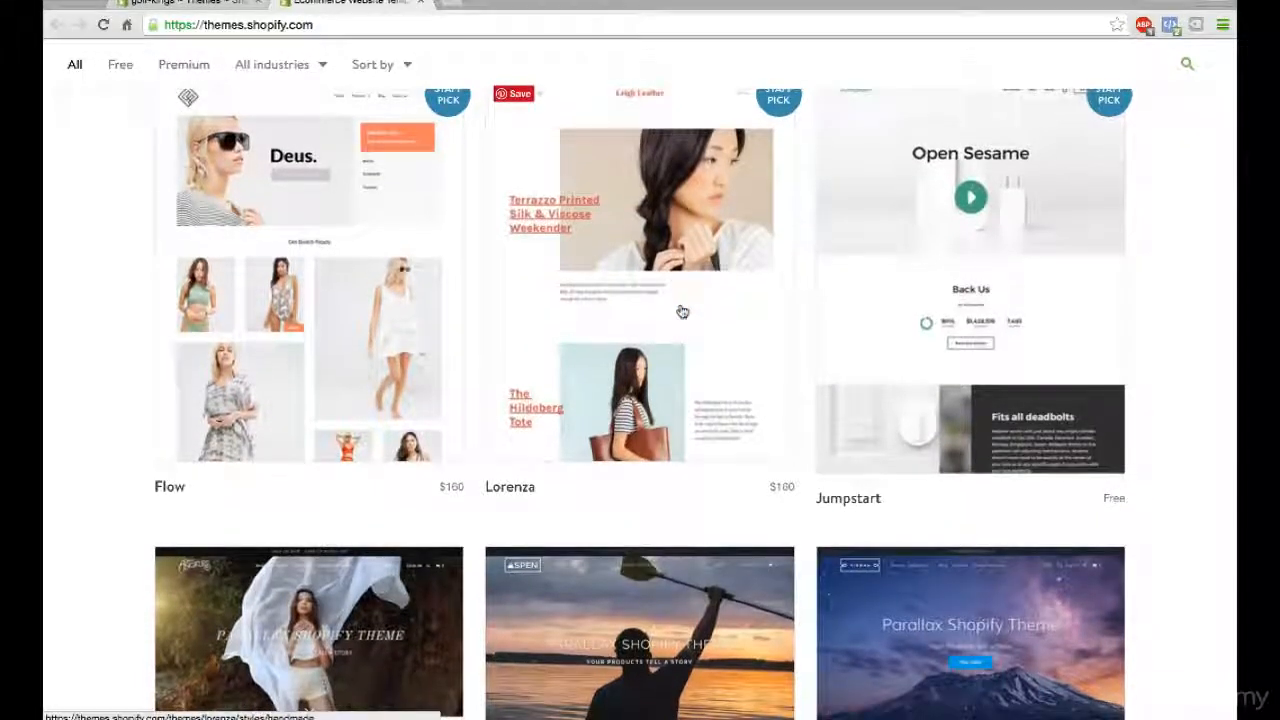
scroll(680, 311, "down", 1)
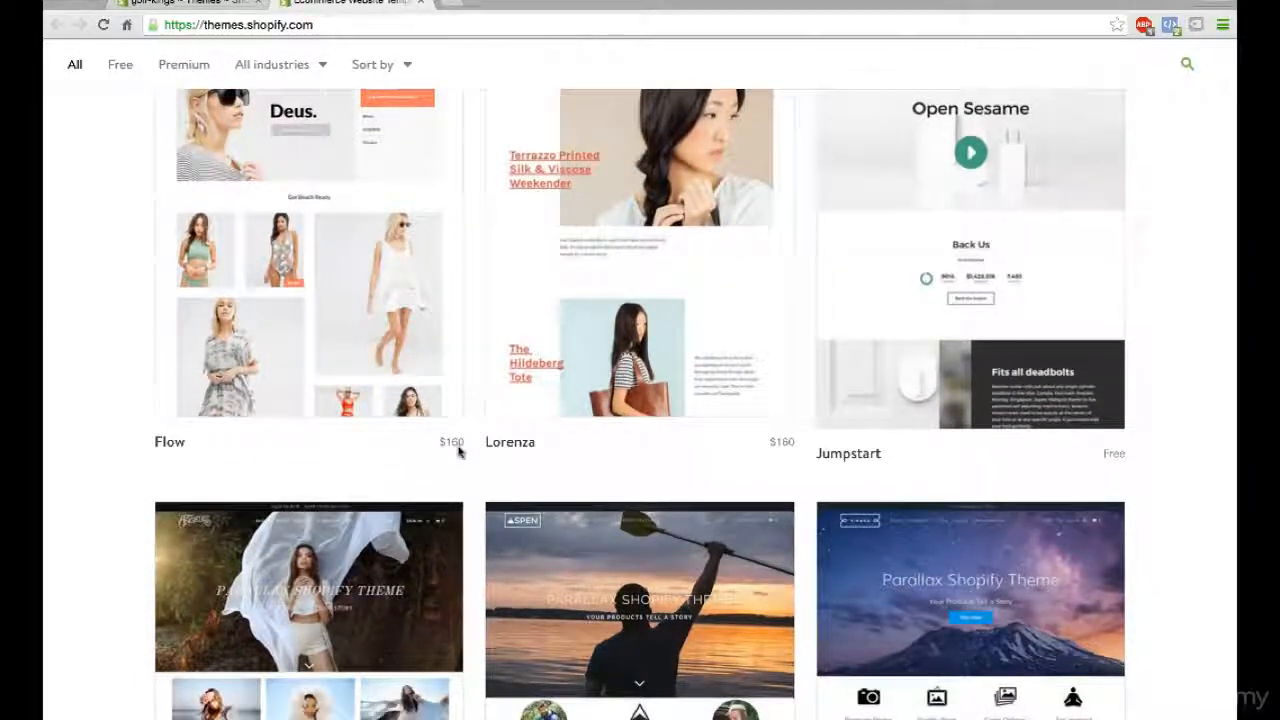
scroll(723, 457, "down", 1)
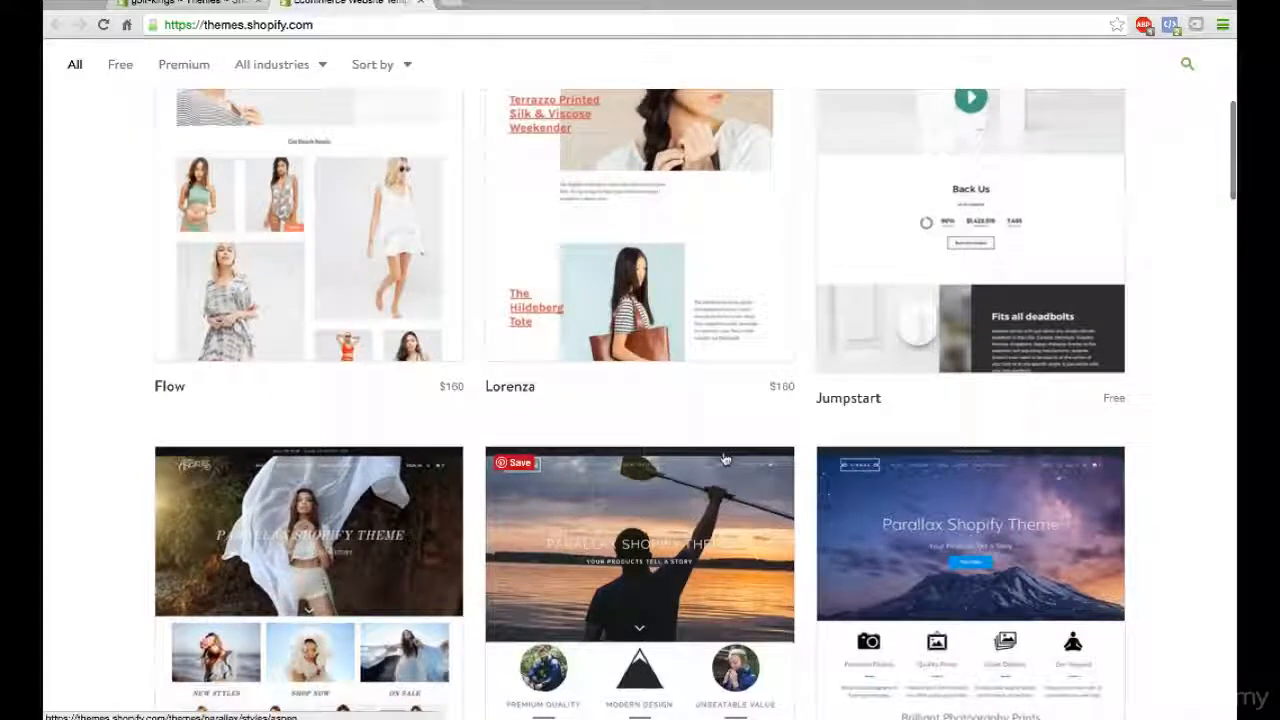
scroll(726, 459, "up", 2)
scroll(726, 459, "up", 1)
scroll(726, 459, "up", 1)
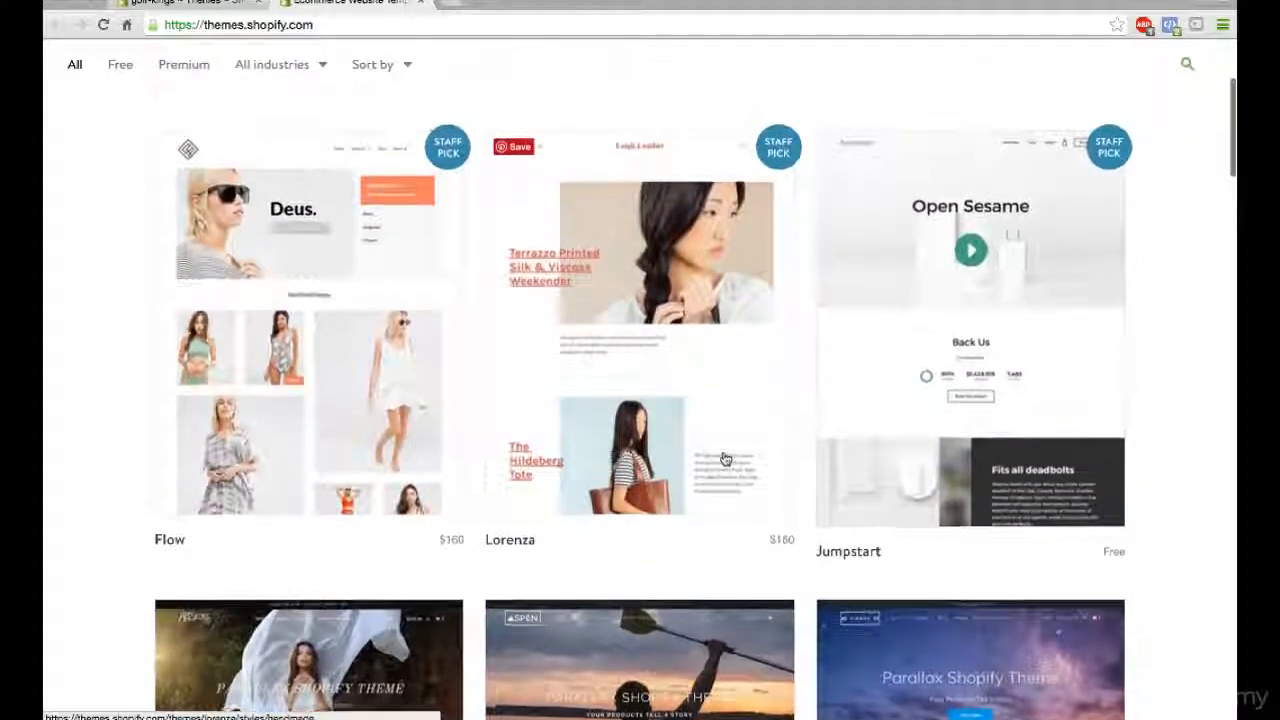
scroll(726, 459, "down", 5)
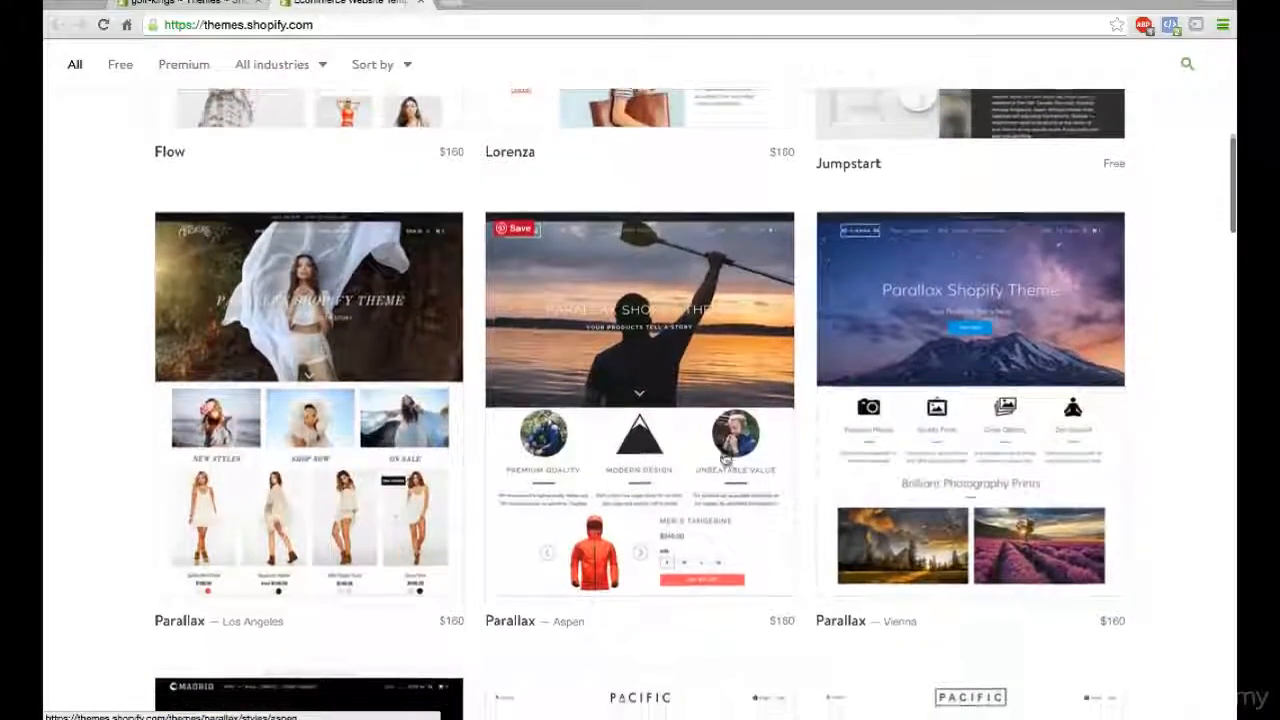
scroll(726, 457, "down", 1)
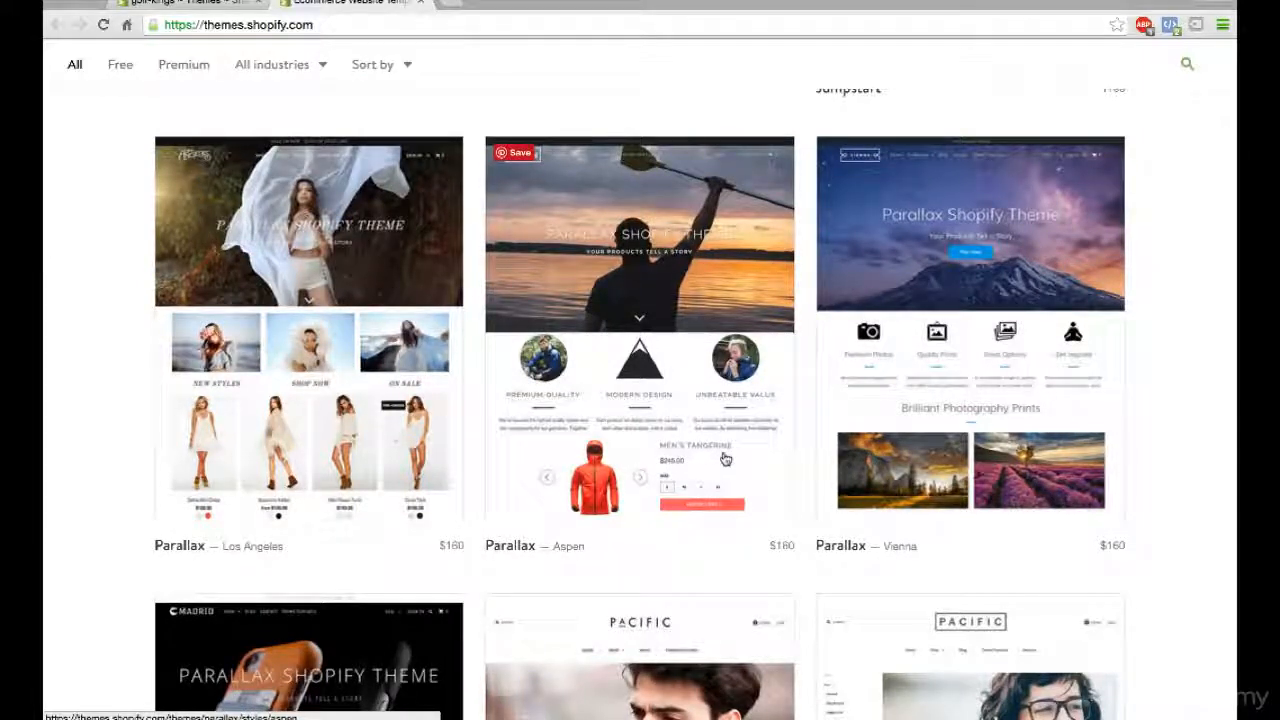
scroll(726, 459, "down", 1)
scroll(726, 459, "down", 4)
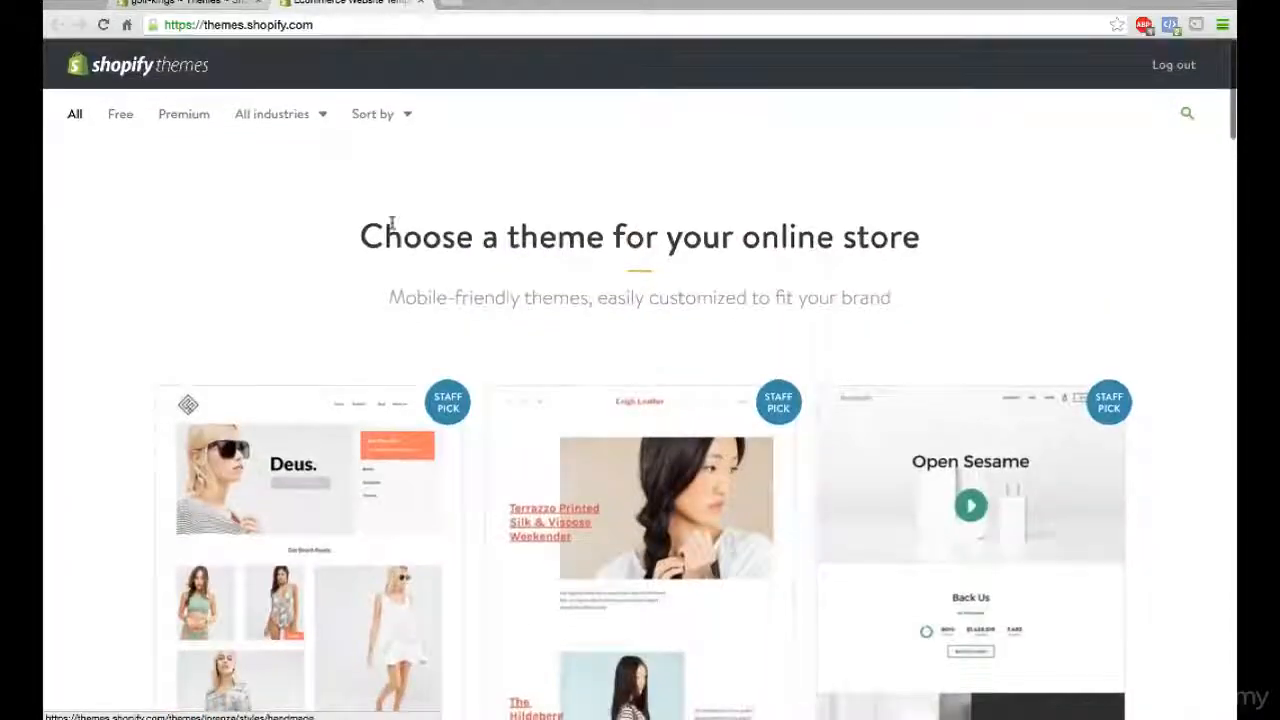
- Filter the theme list to free themes and open the details page of the Brooklyn theme
left_click(120, 114)
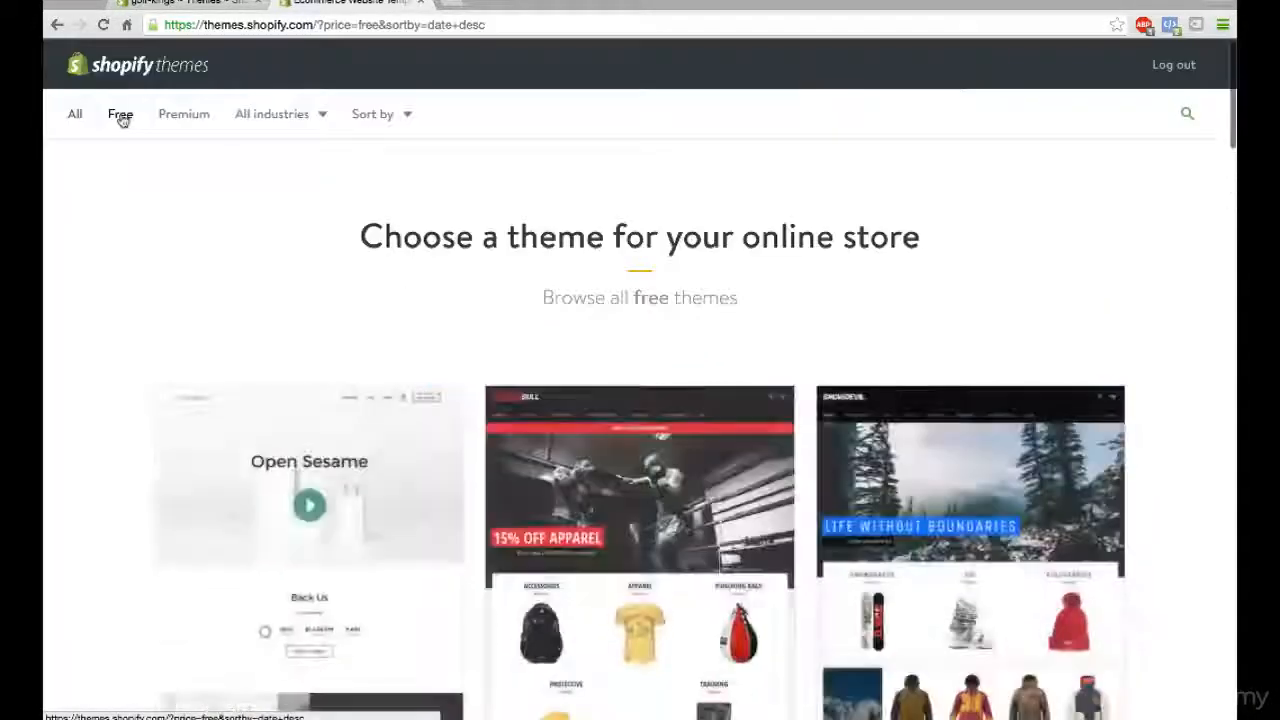
scroll(435, 300, "down", 1)
scroll(435, 300, "down", 3)
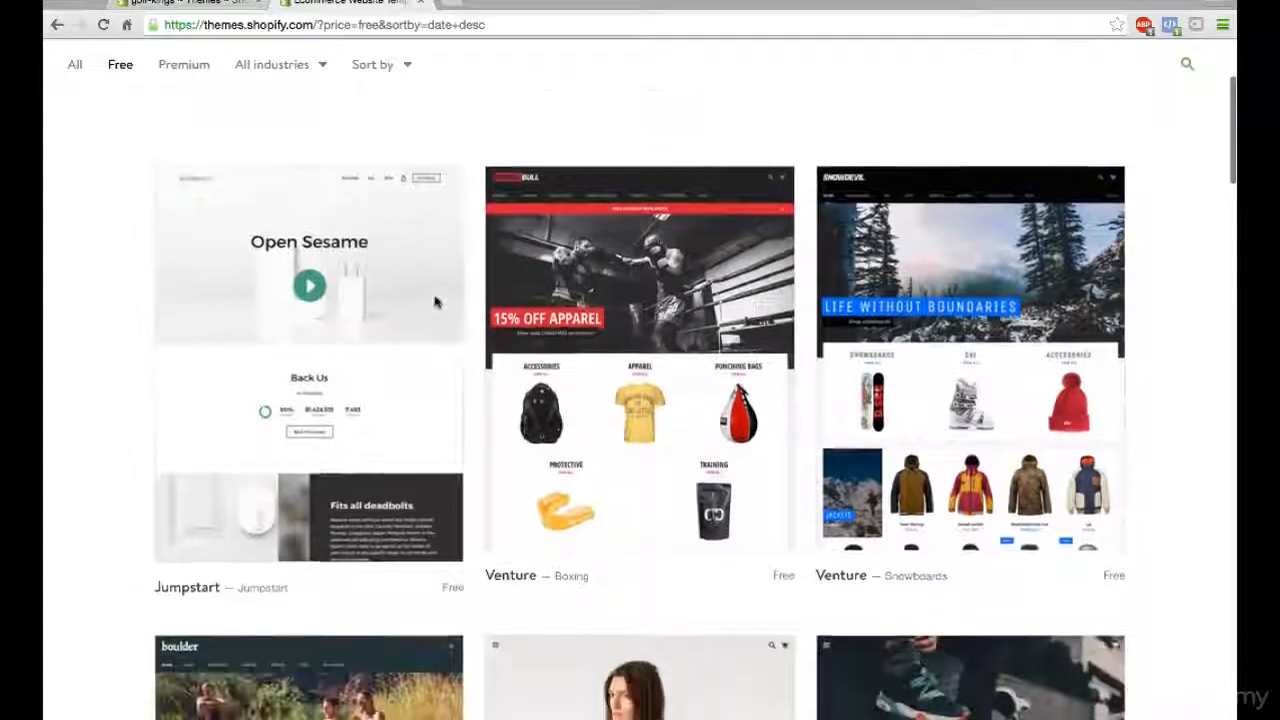
scroll(435, 300, "down", 3)
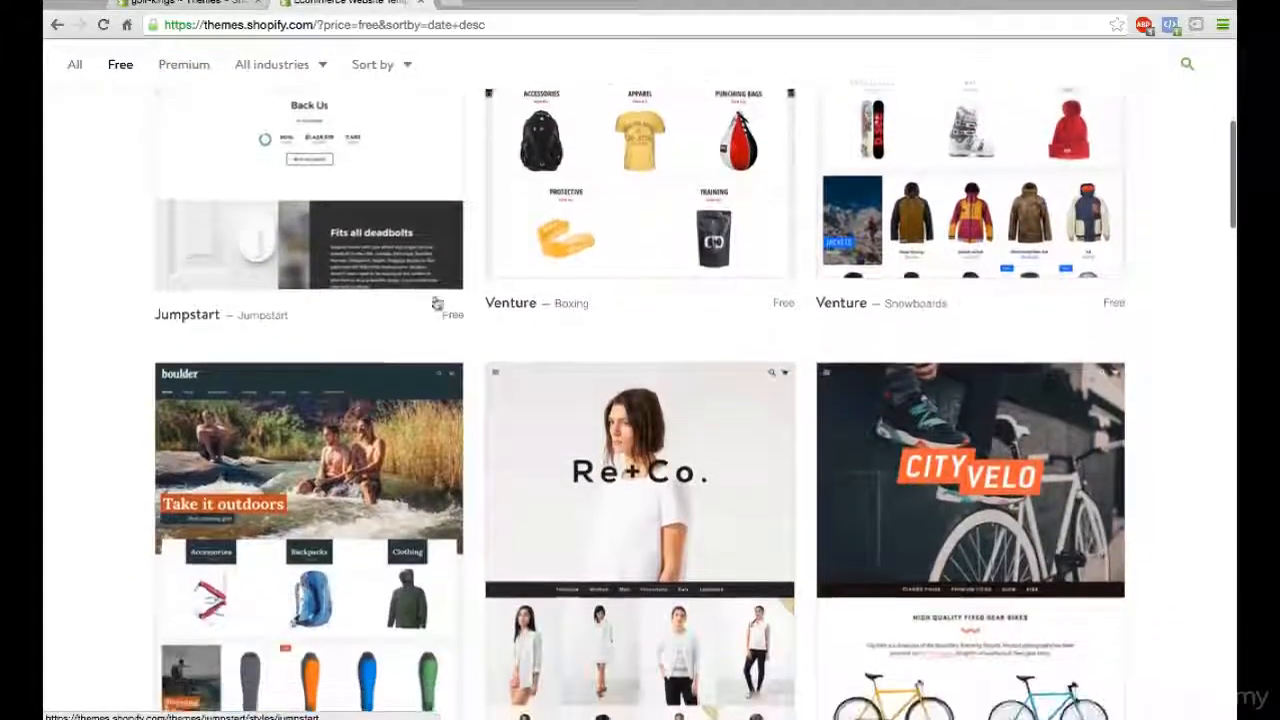
scroll(435, 300, "down", 5)
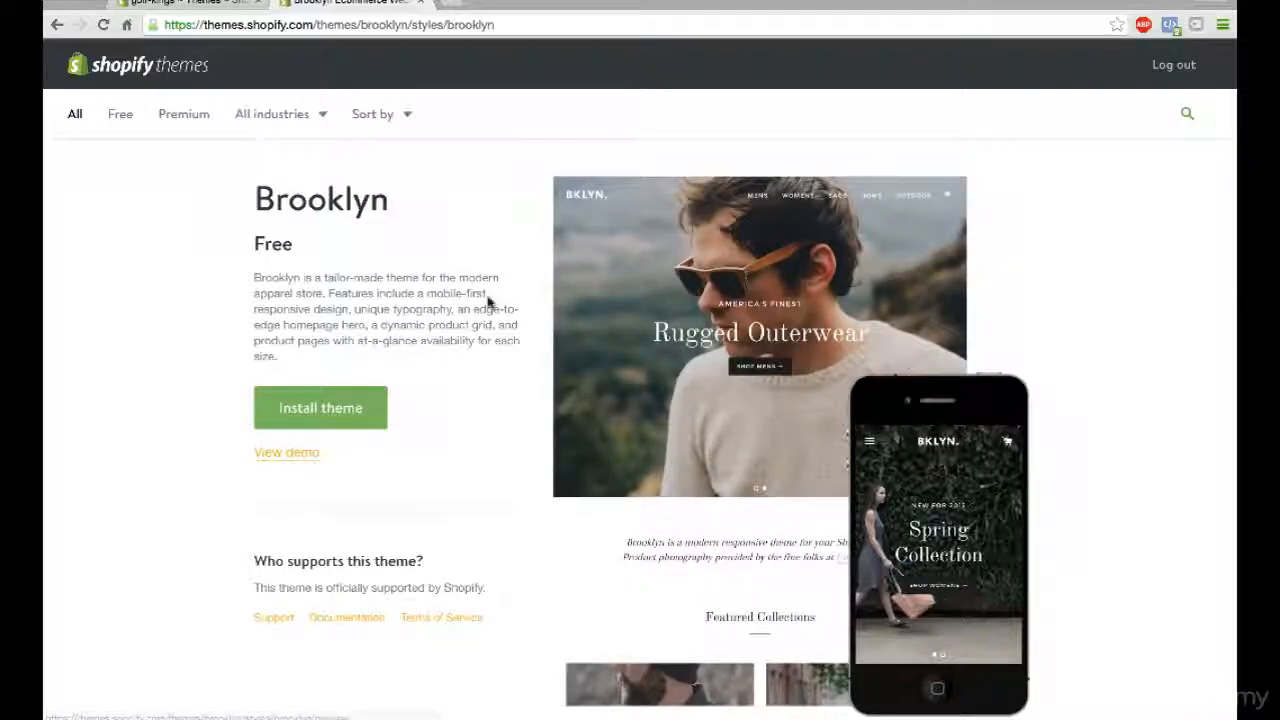
- Install the Brooklyn theme, publish it as the store's theme, and go to the theme manager
scroll(488, 302, "down", 4)
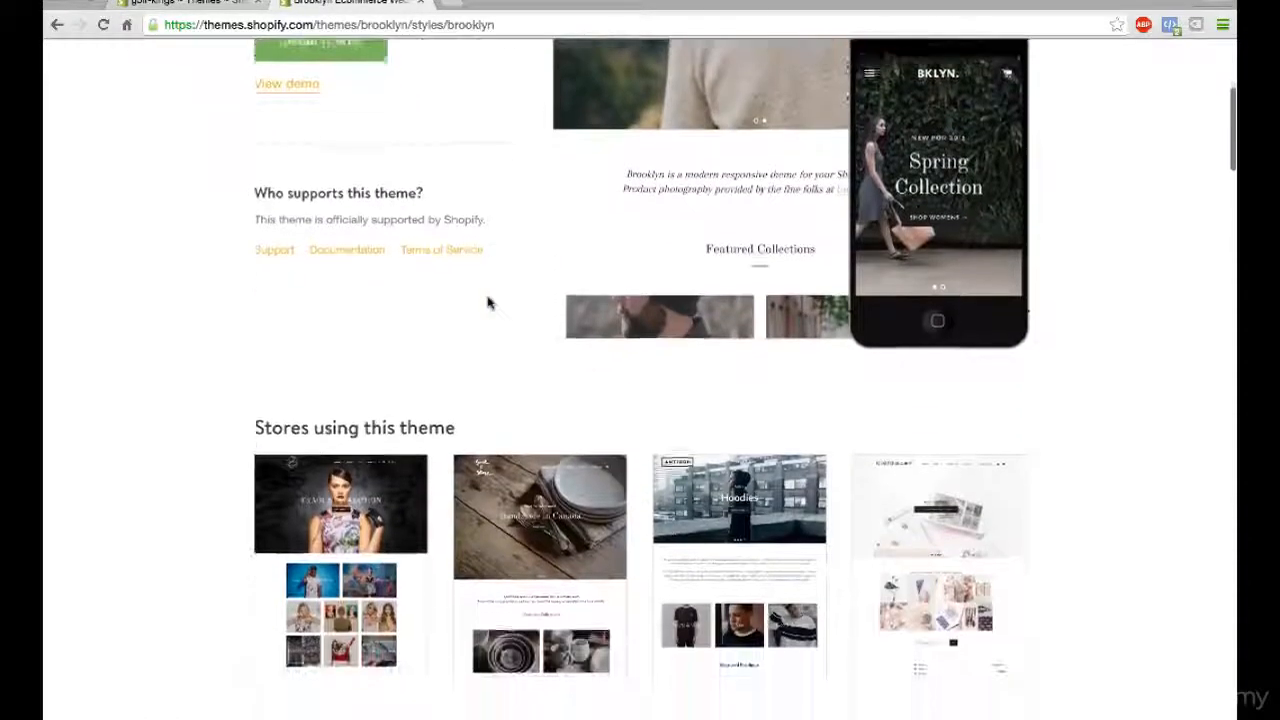
scroll(488, 302, "up", 4)
left_click(315, 379)
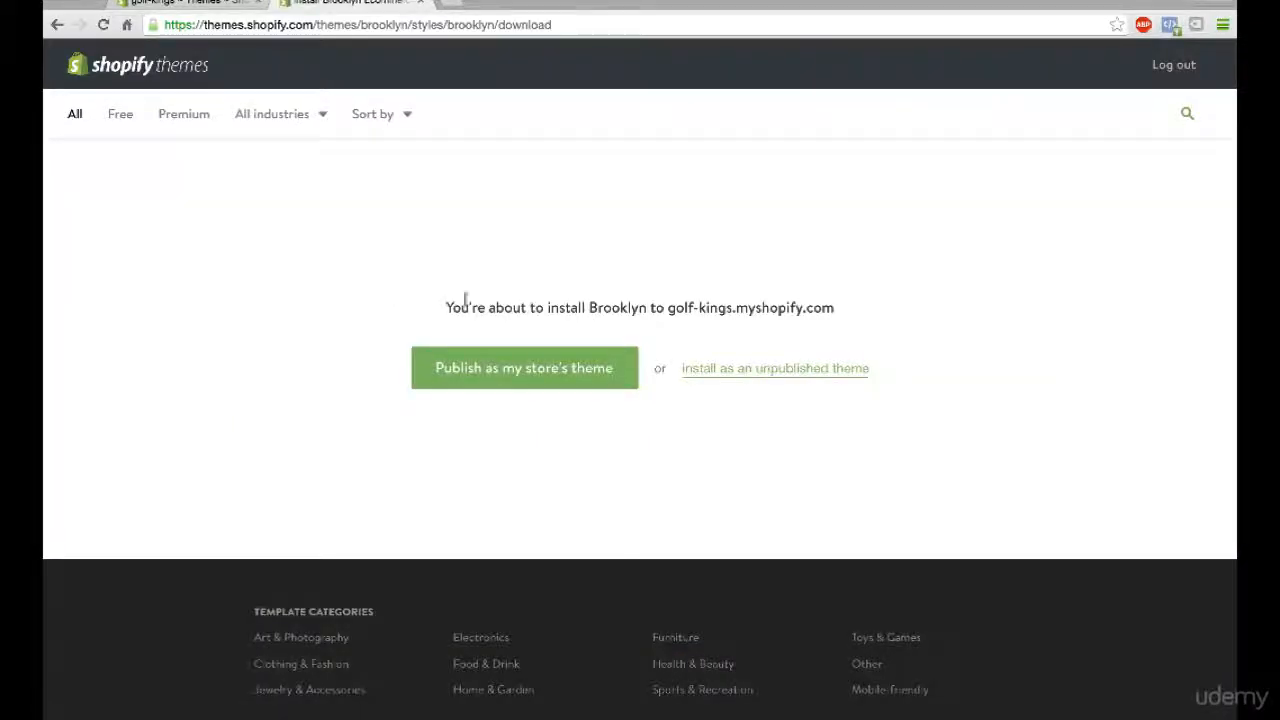
left_click(507, 375)
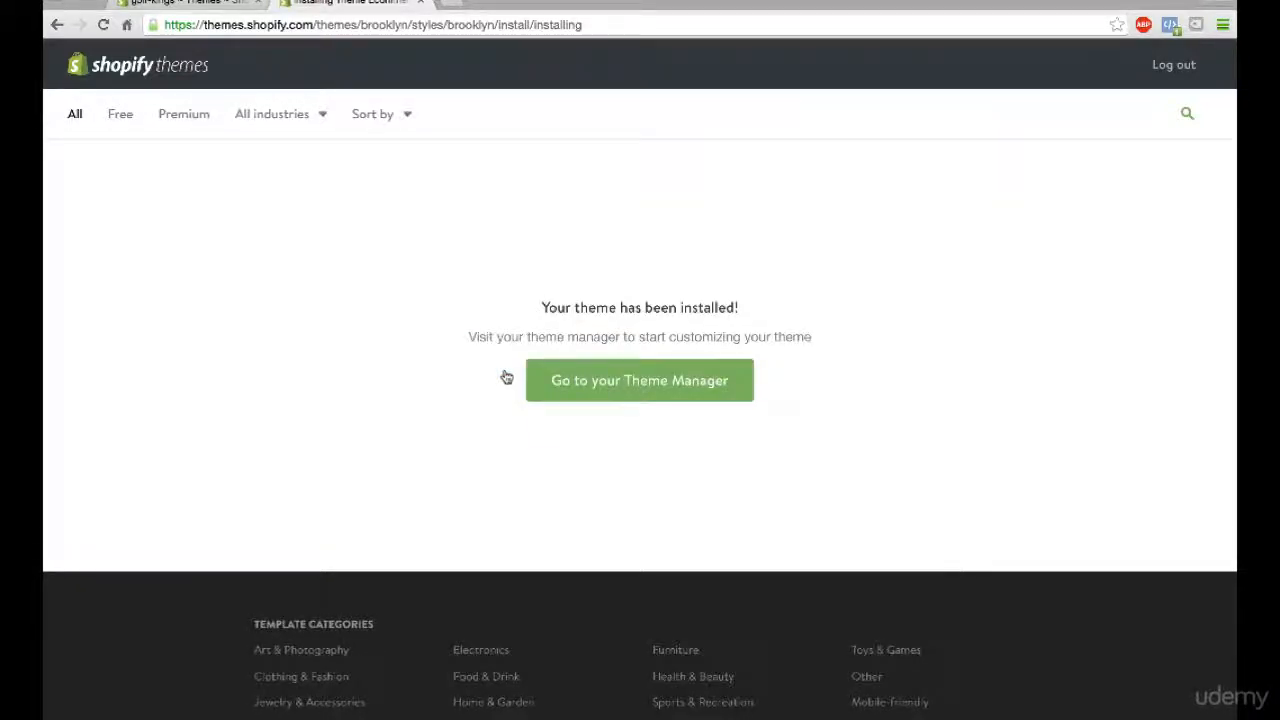
left_click(622, 380)
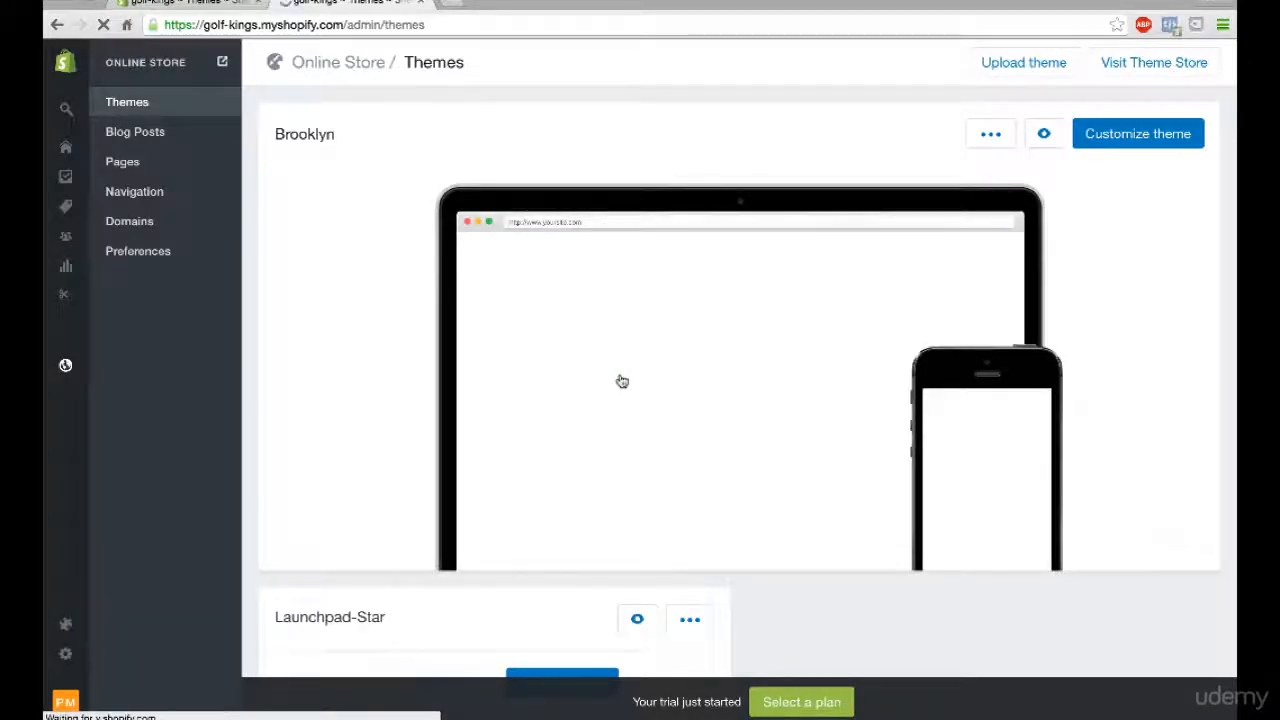
- Open the Brooklyn theme for customization and examine its home page preview from the hero banner down to the footer
mouse_move(785, 300)
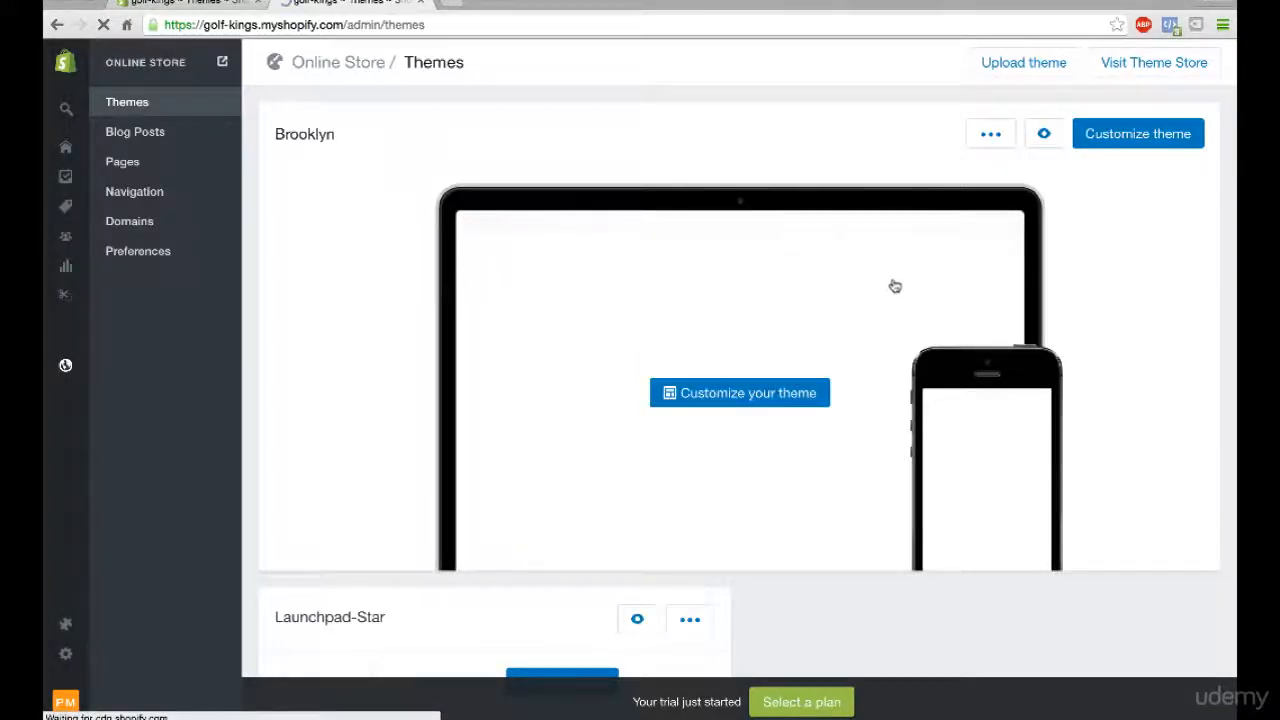
left_click(1150, 140)
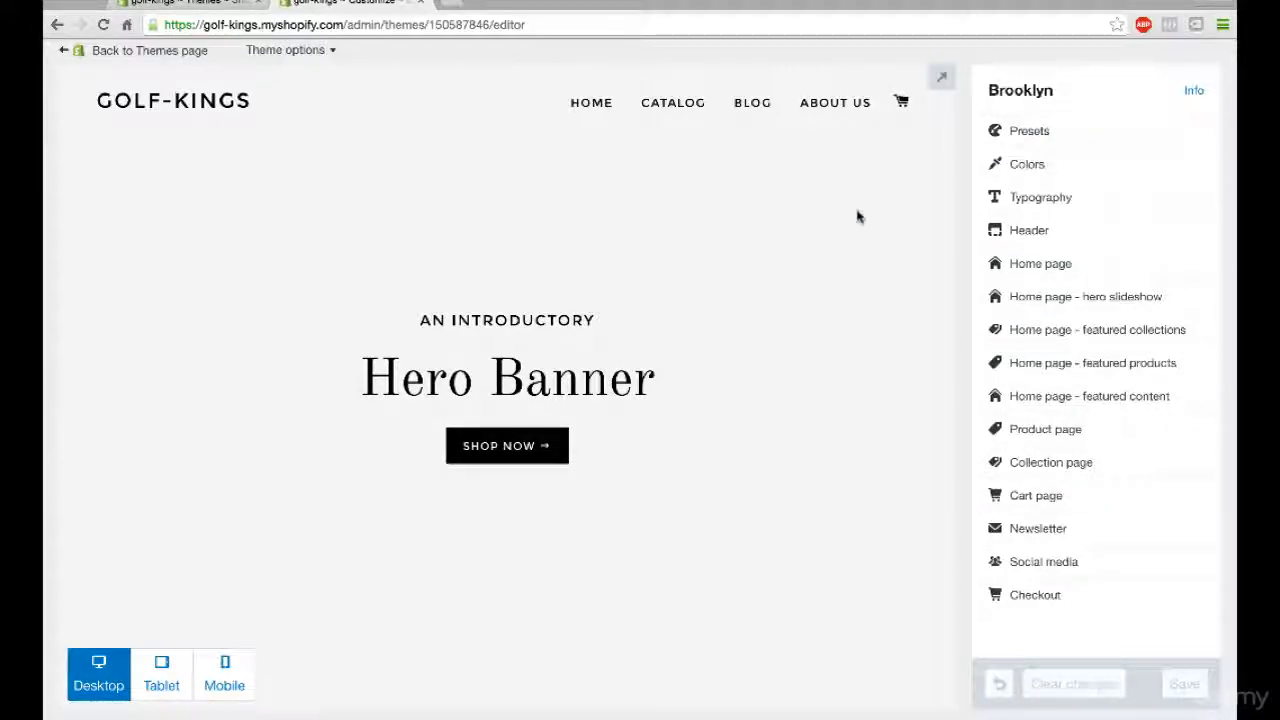
scroll(857, 217, "down", 3)
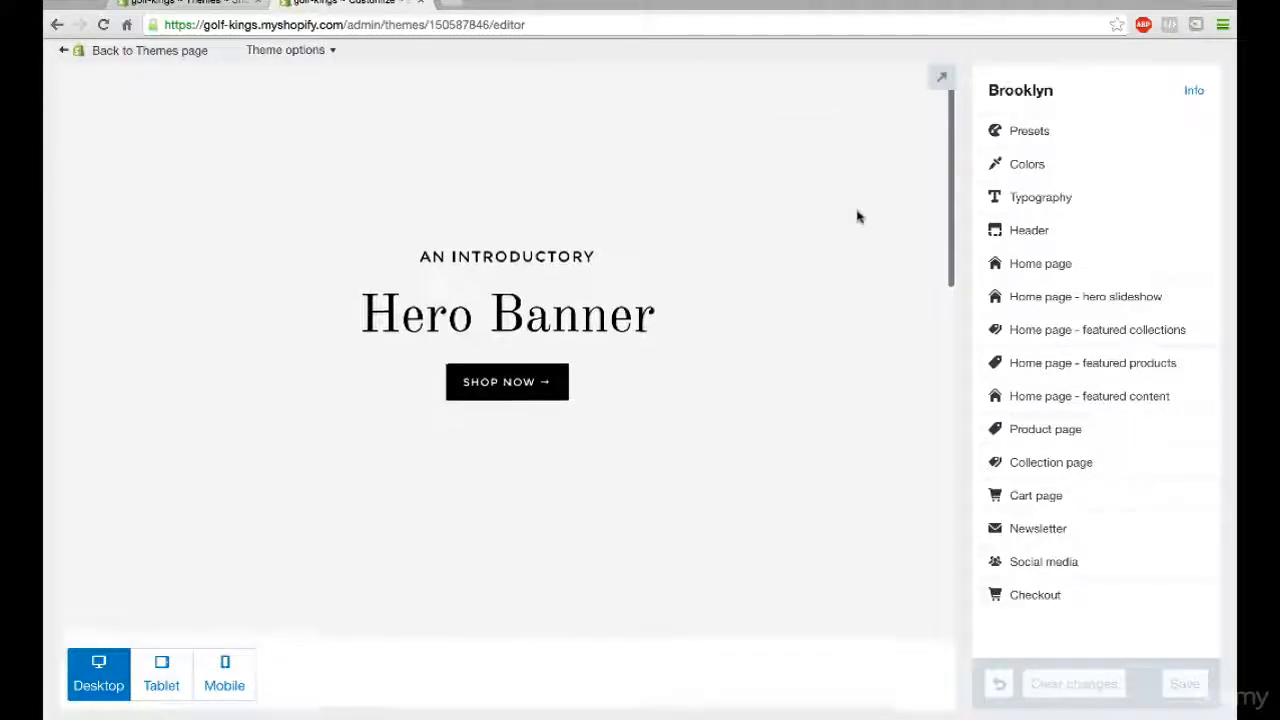
scroll(857, 217, "up", 2)
scroll(857, 217, "up", 1)
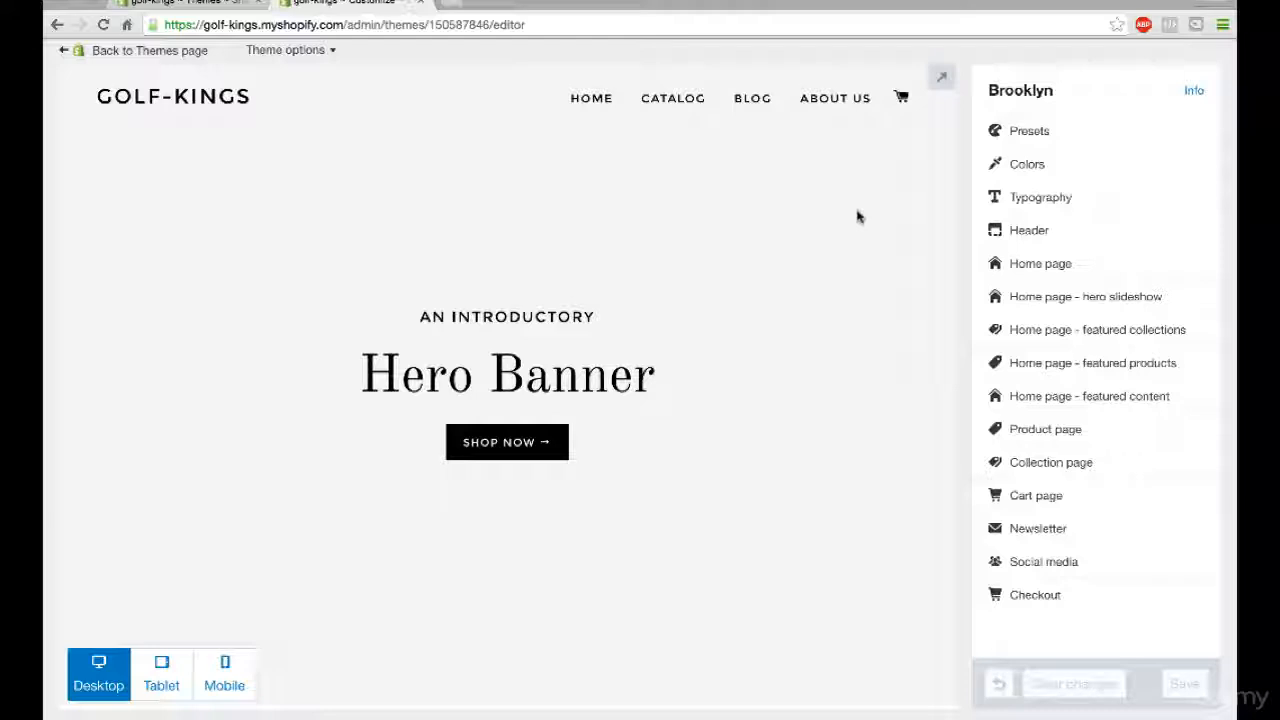
scroll(857, 217, "down", 6)
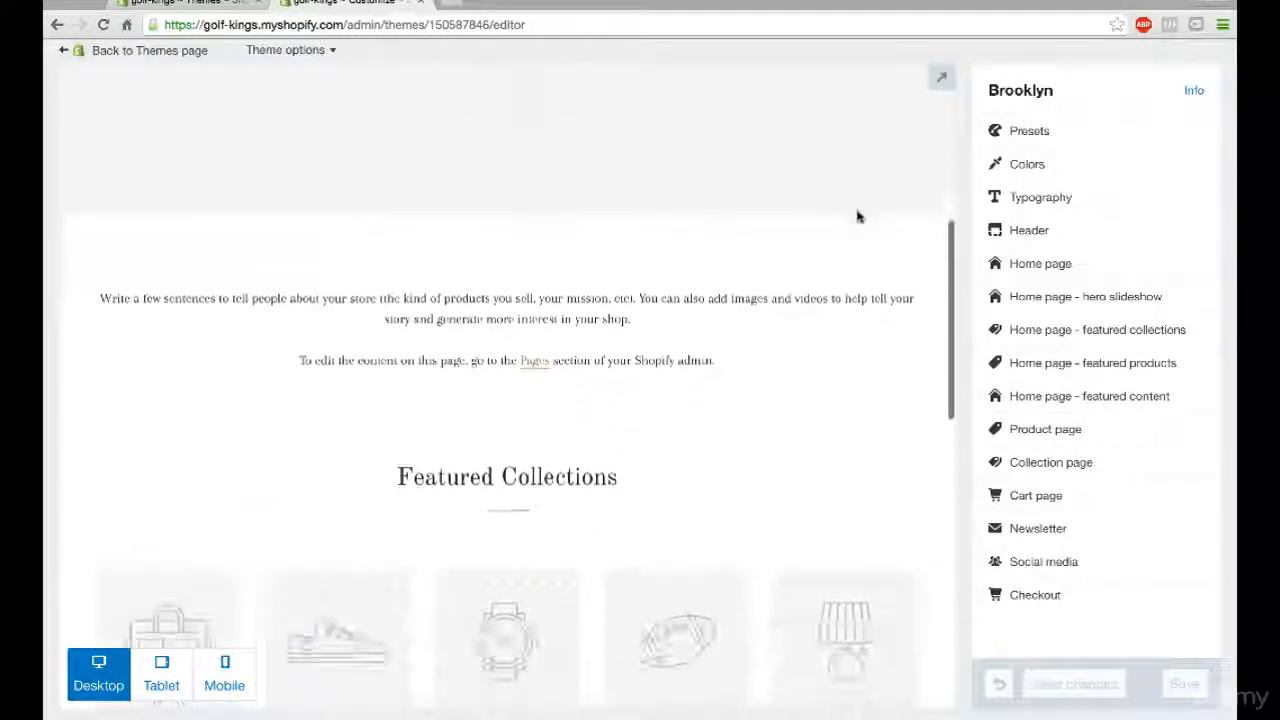
scroll(857, 217, "down", 2)
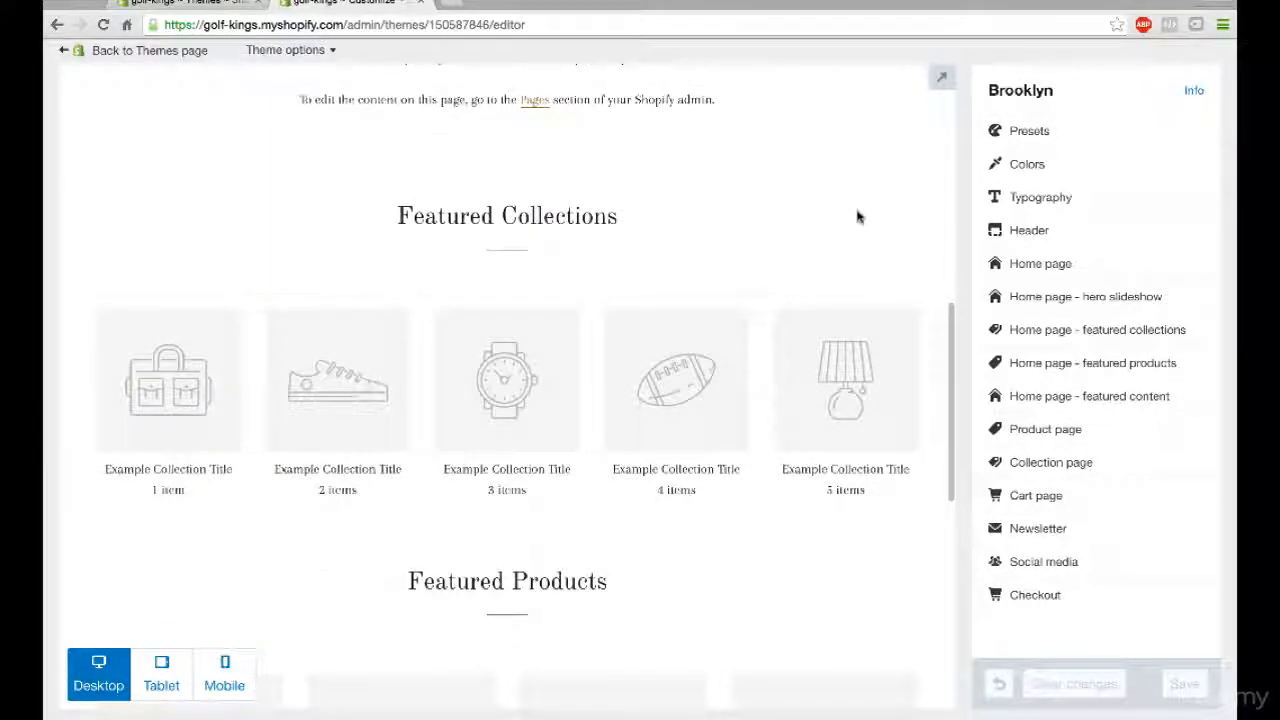
scroll(857, 217, "down", 3)
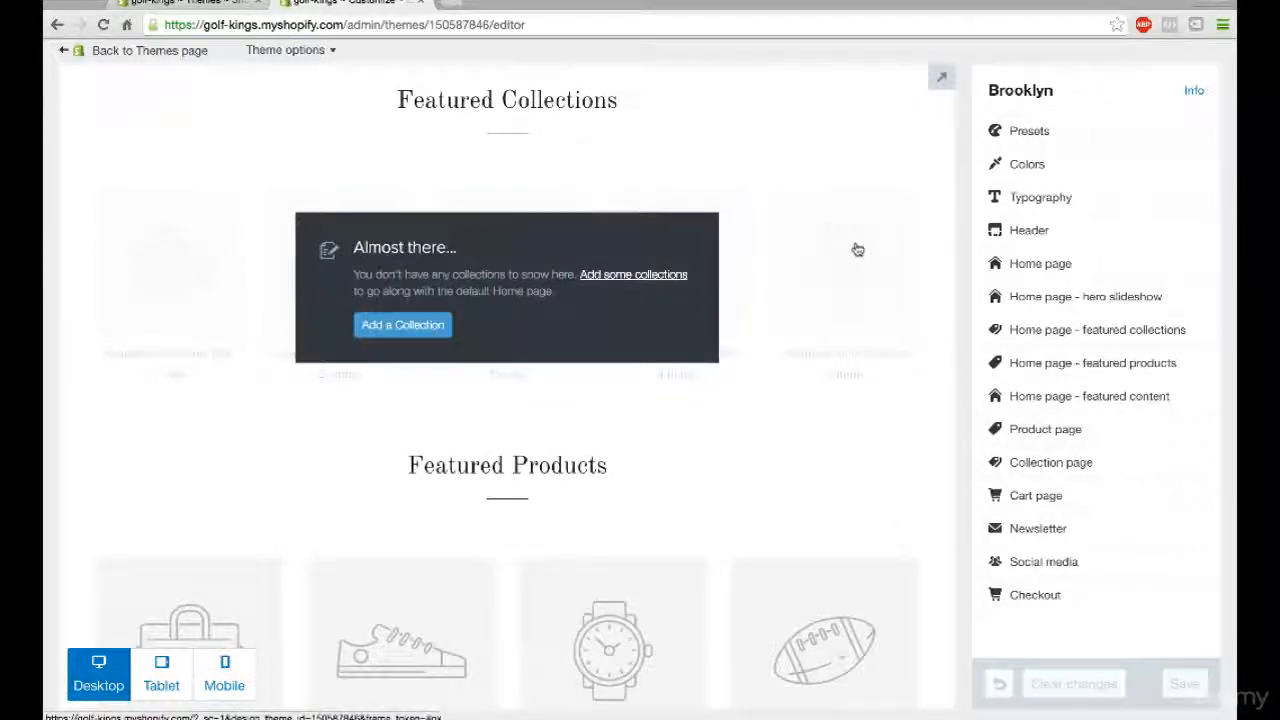
scroll(855, 249, "down", 2)
scroll(689, 318, "down", 5)
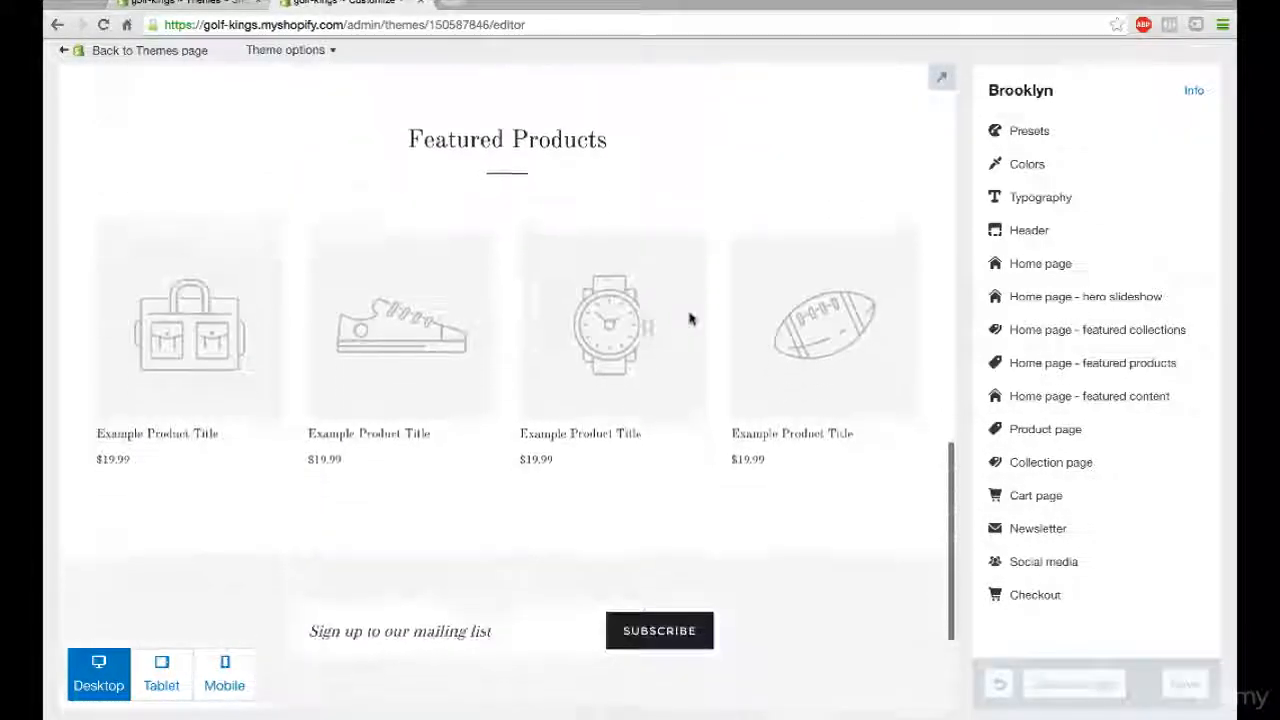
scroll(689, 318, "down", 5)
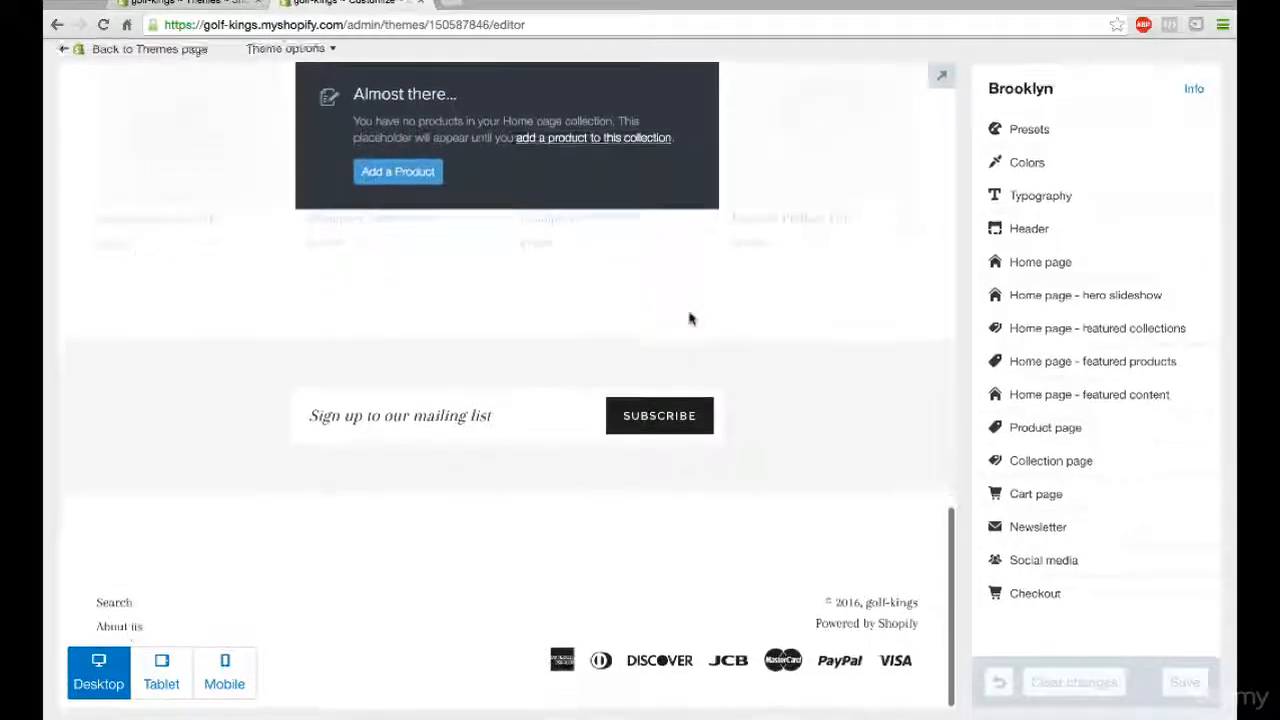
scroll(689, 318, "up", 15)
scroll(689, 318, "up", 1)
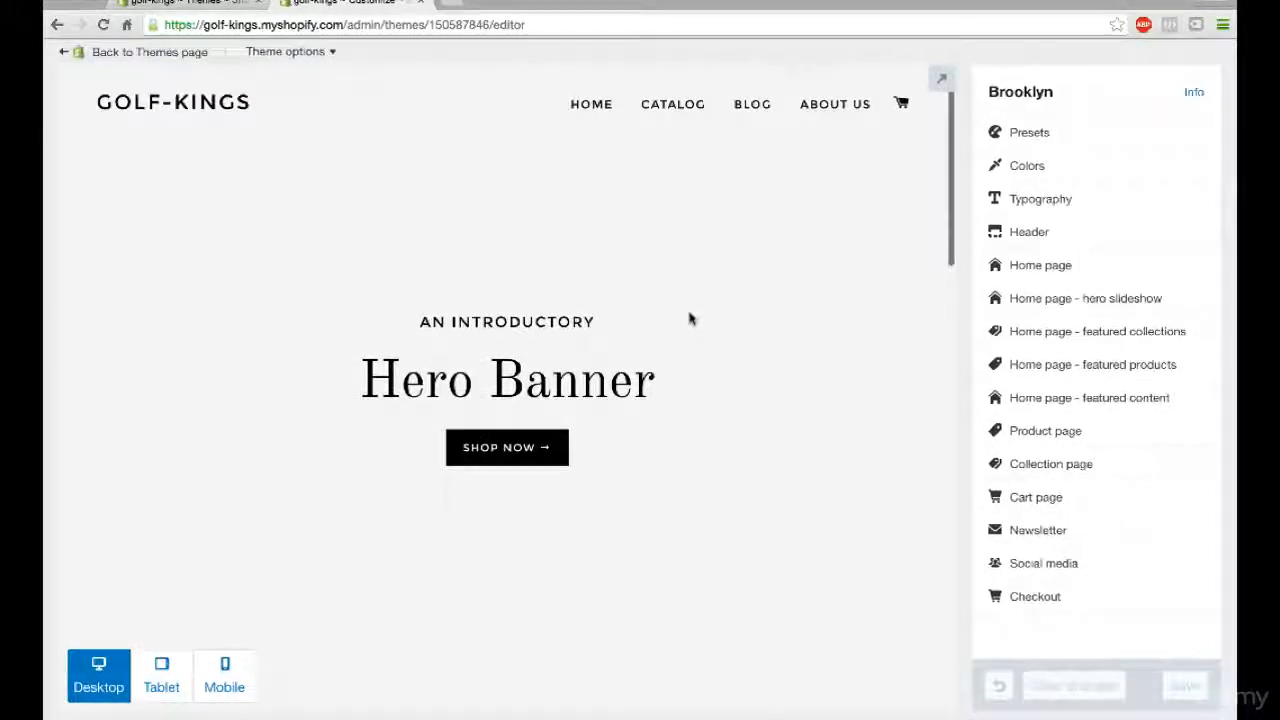
- Open freepik.com in a new browser tab
left_click(450, 5)
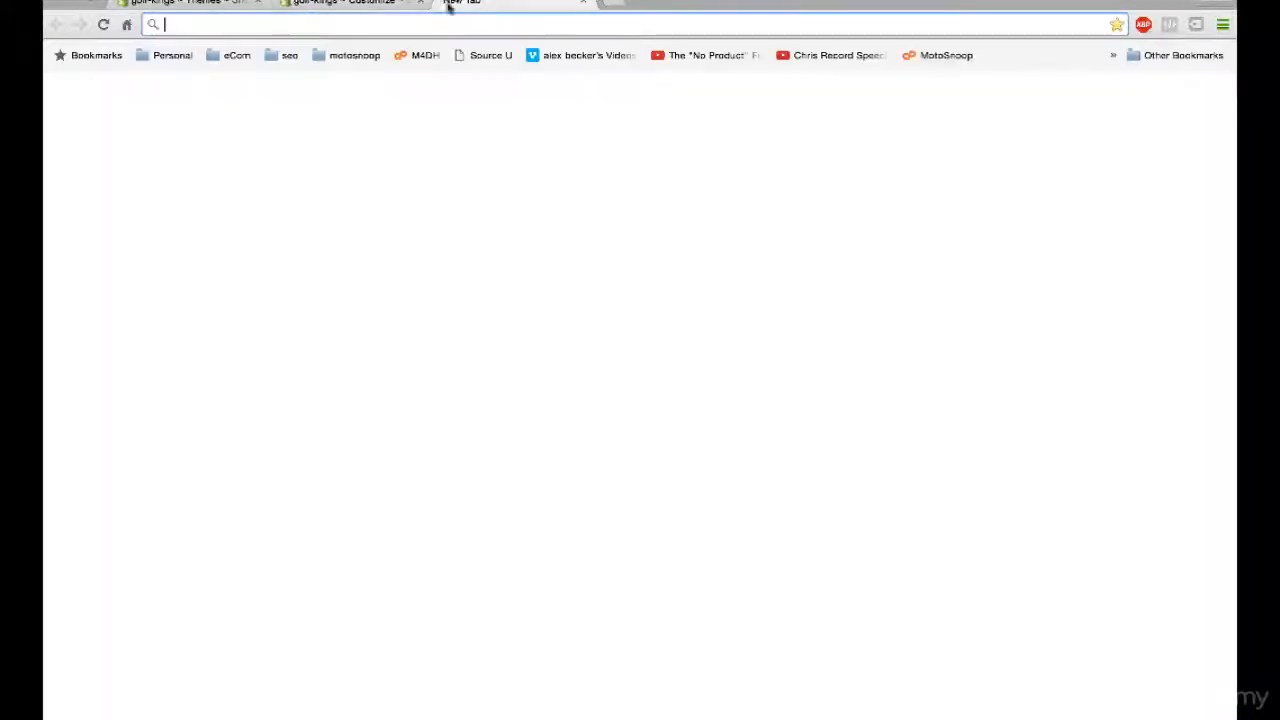
type("free")
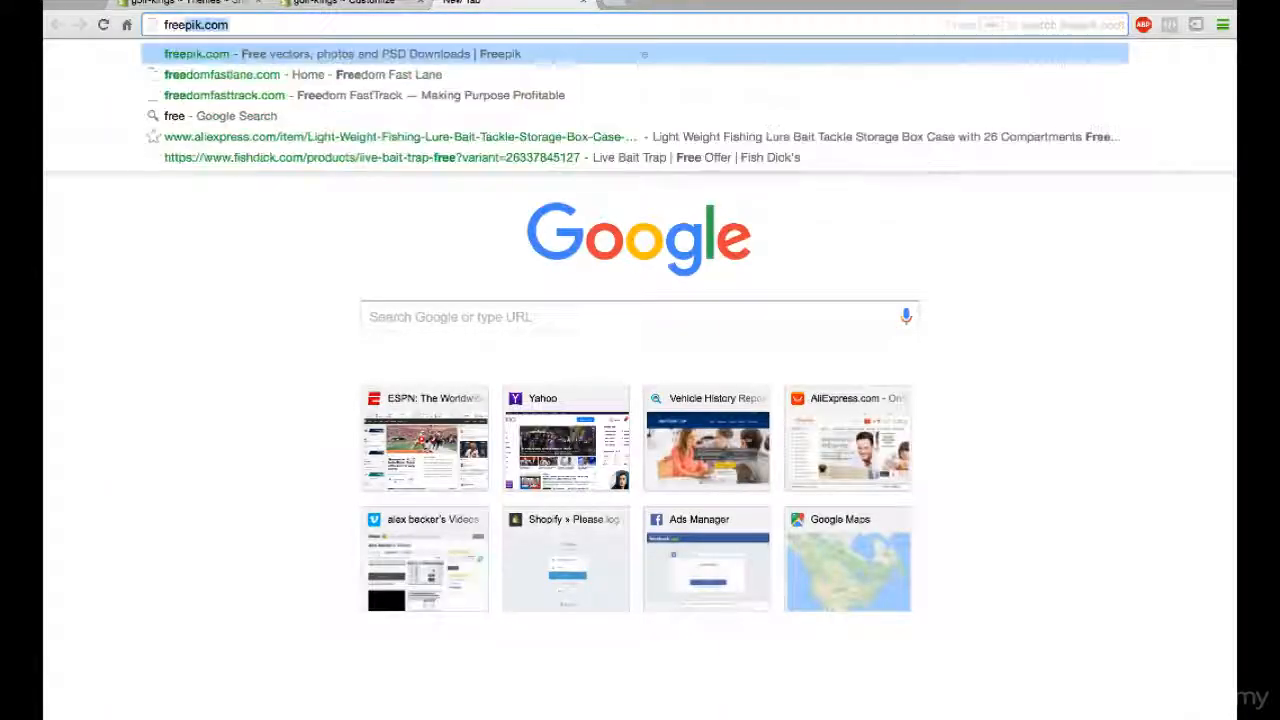
type("pik.com")
key("Return")
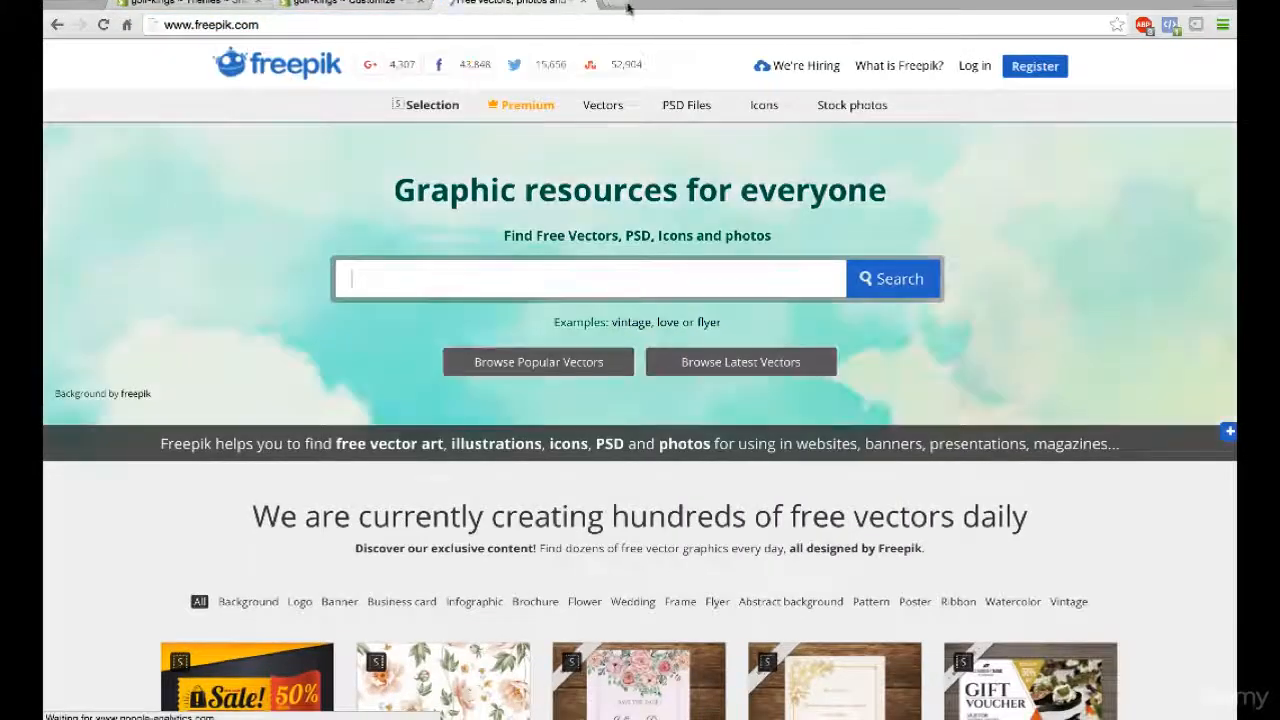
- Search Freepik for "golf" and look through the resulting graphics
left_click(612, 5)
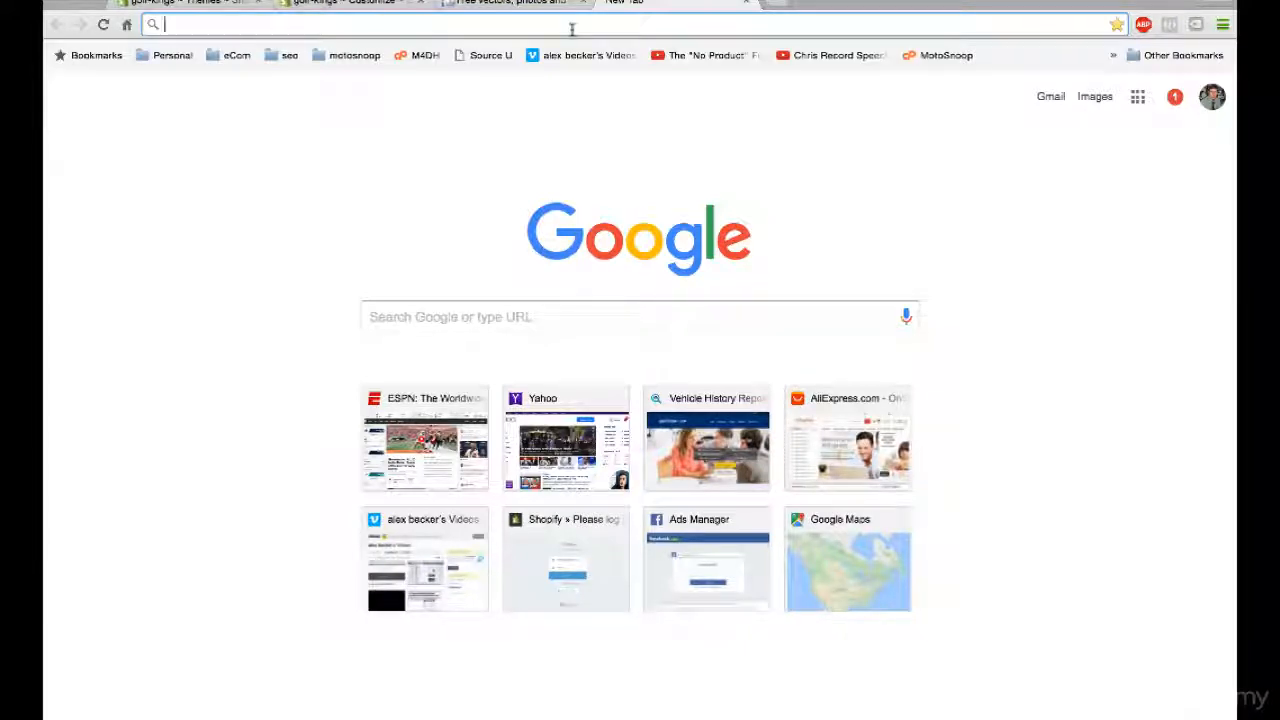
left_click(522, 6)
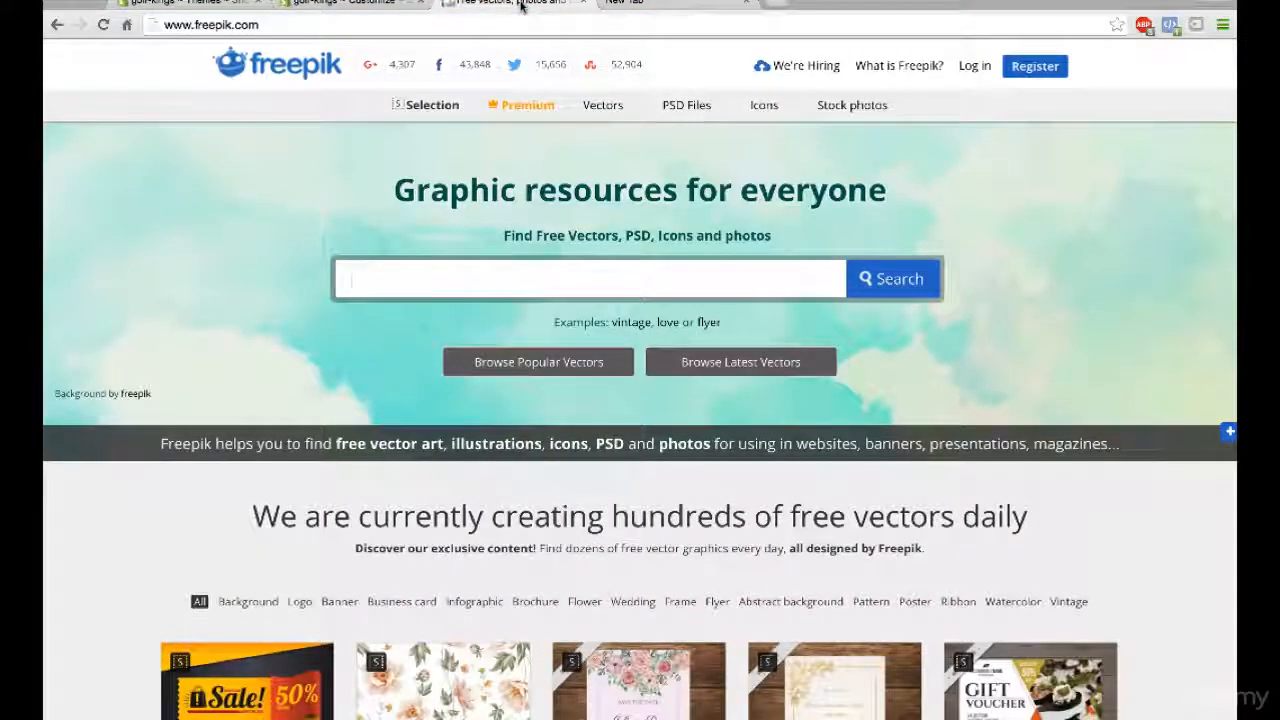
scroll(390, 220, "down", 1)
left_click(397, 236)
type("golf")
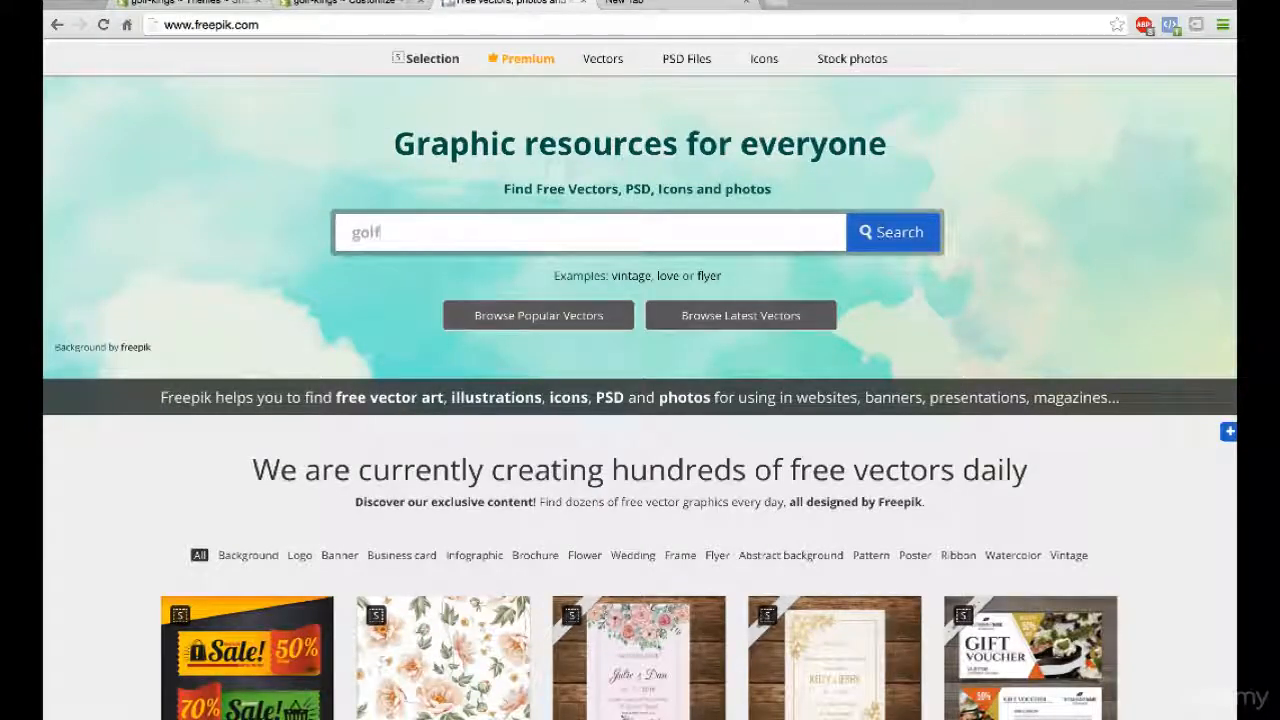
key("Return")
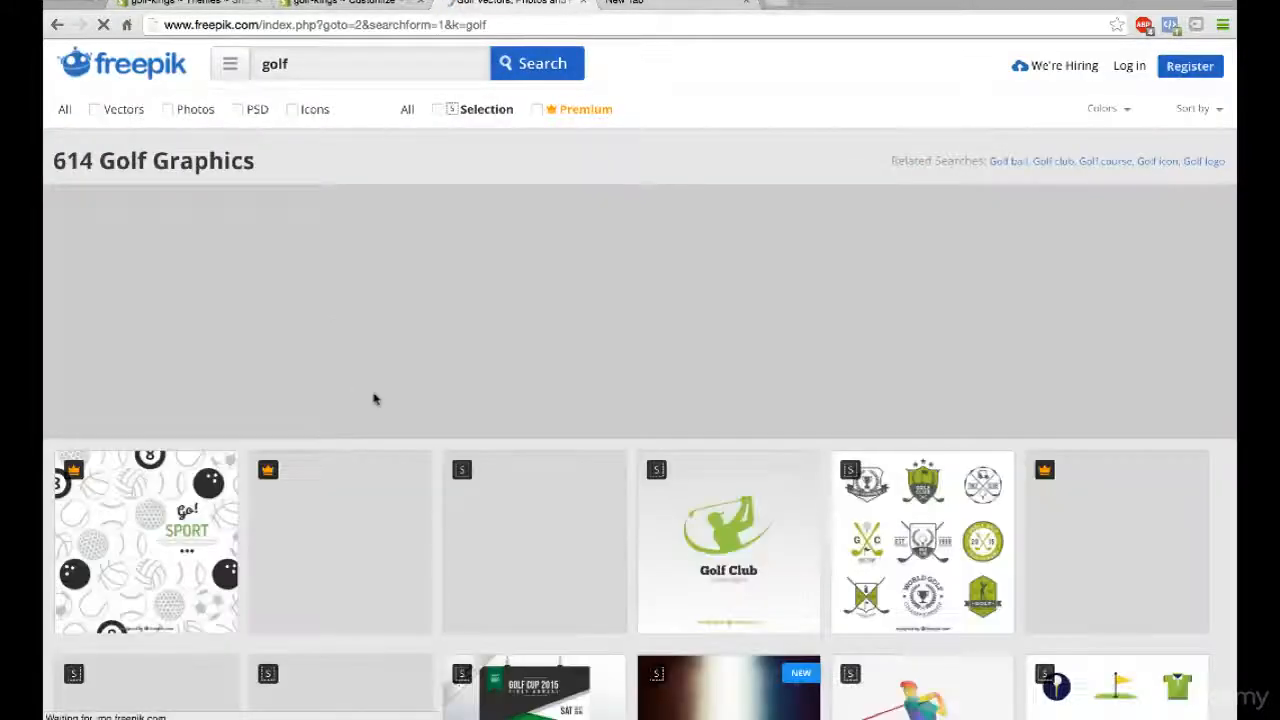
scroll(375, 399, "down", 3)
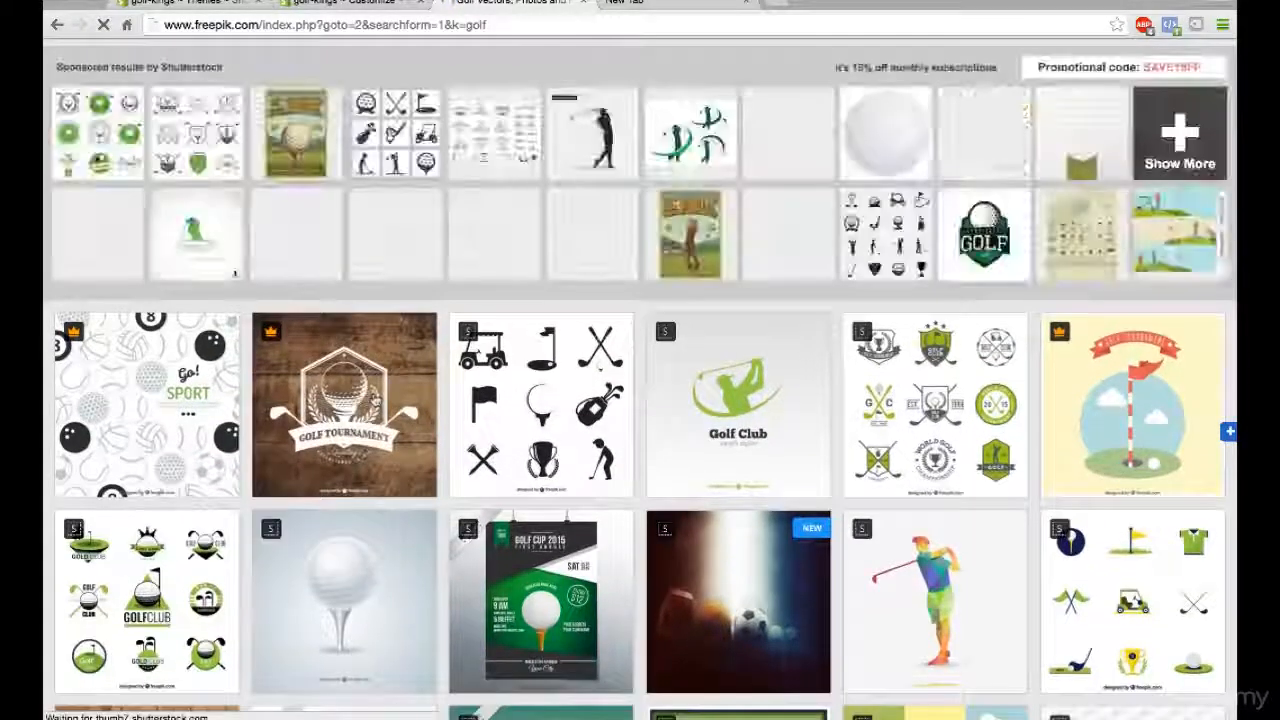
scroll(375, 399, "down", 3)
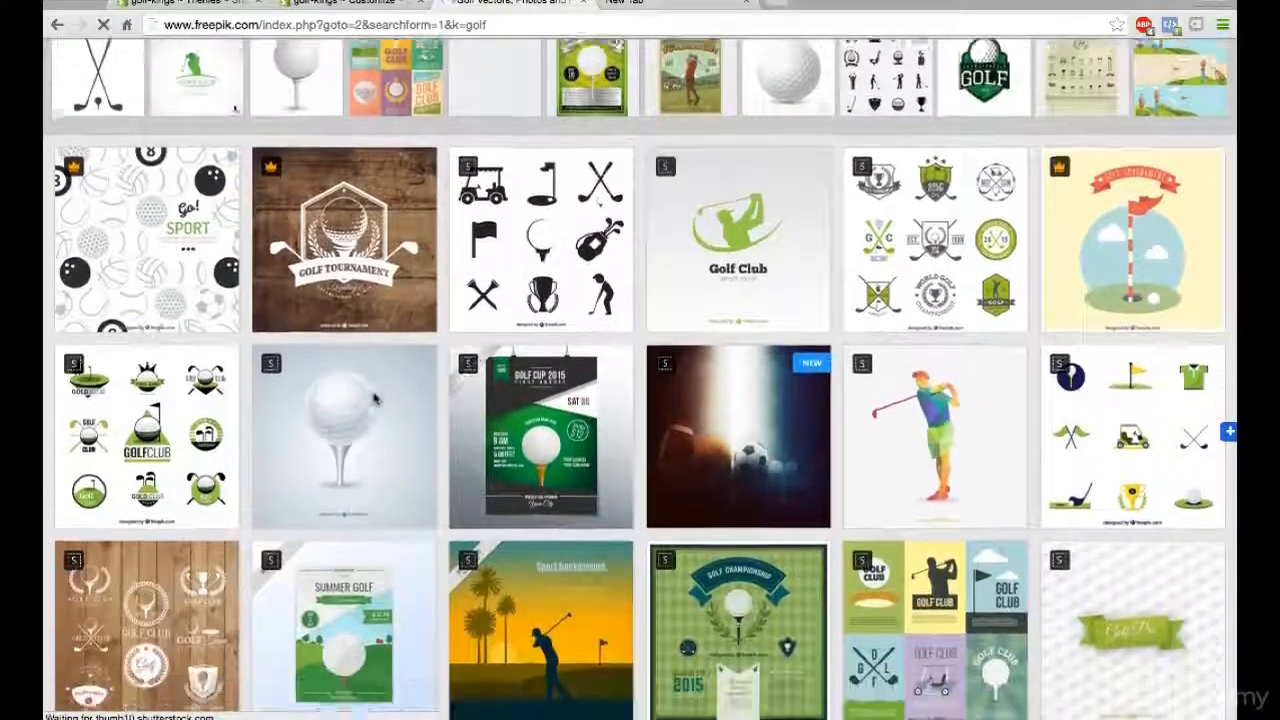
- Open pixabay.com in the empty browser tab
scroll(372, 398, "down", 1)
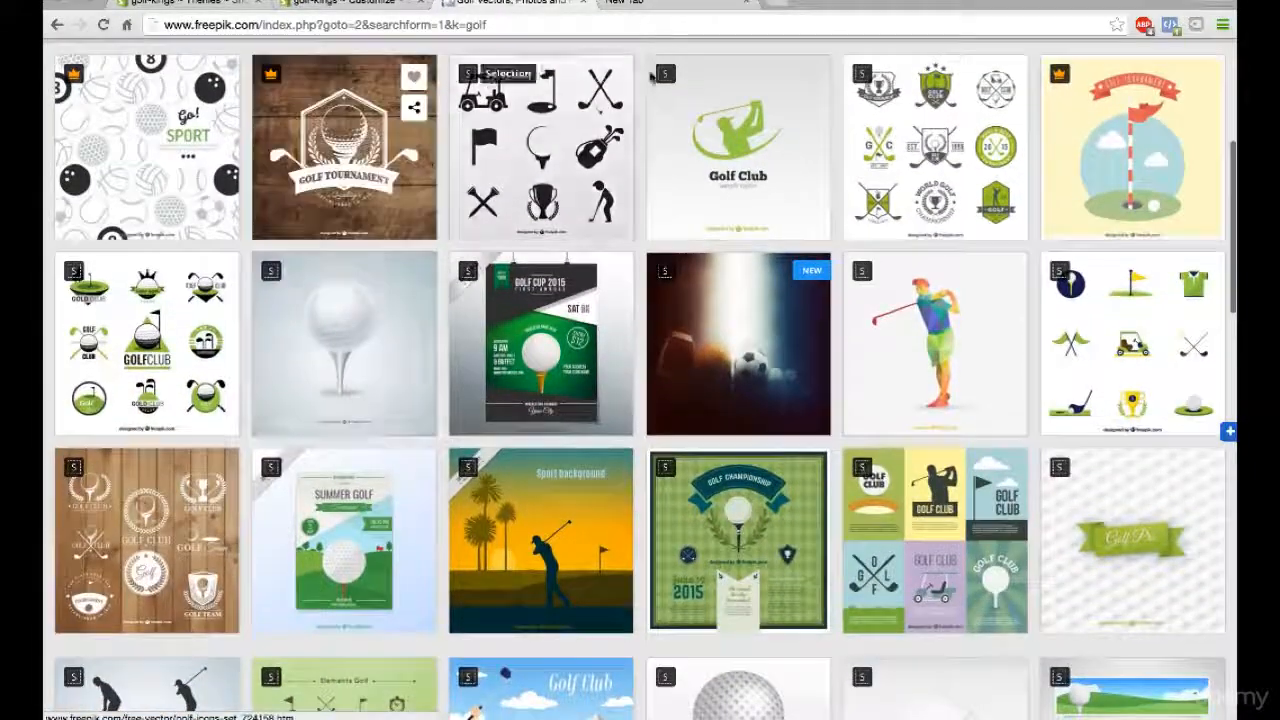
left_click(675, 11)
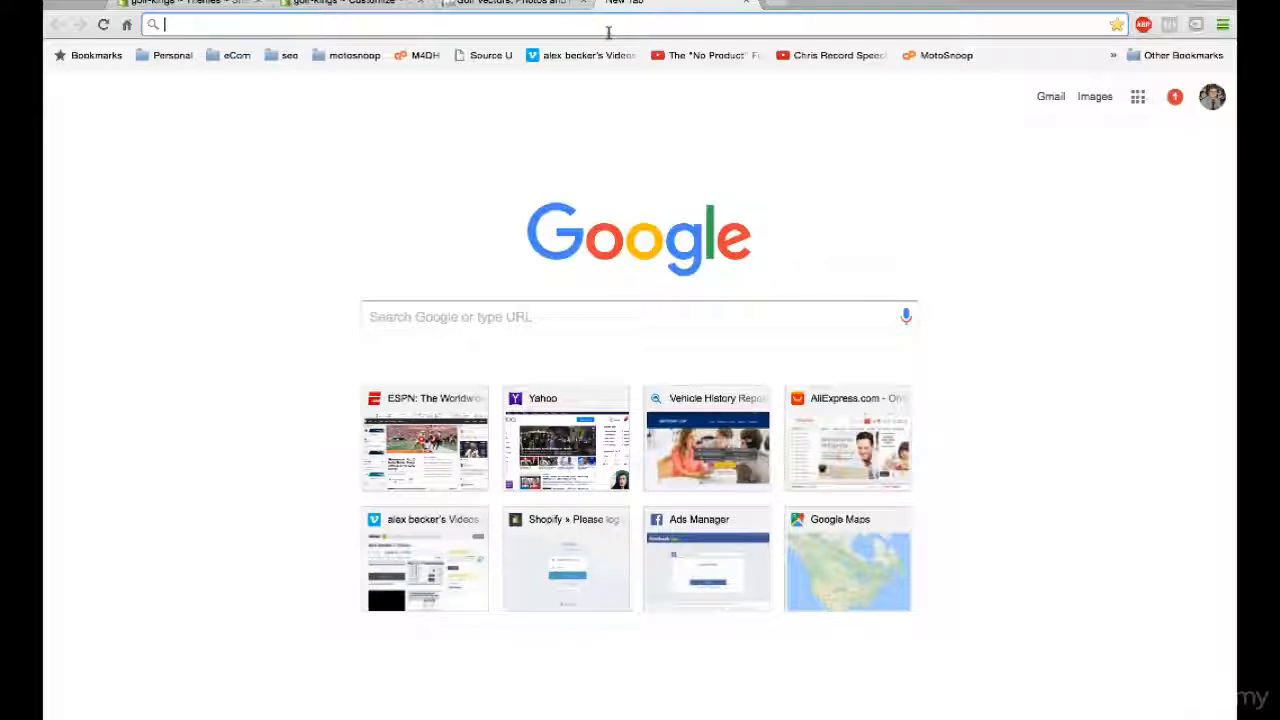
type("pixabay")
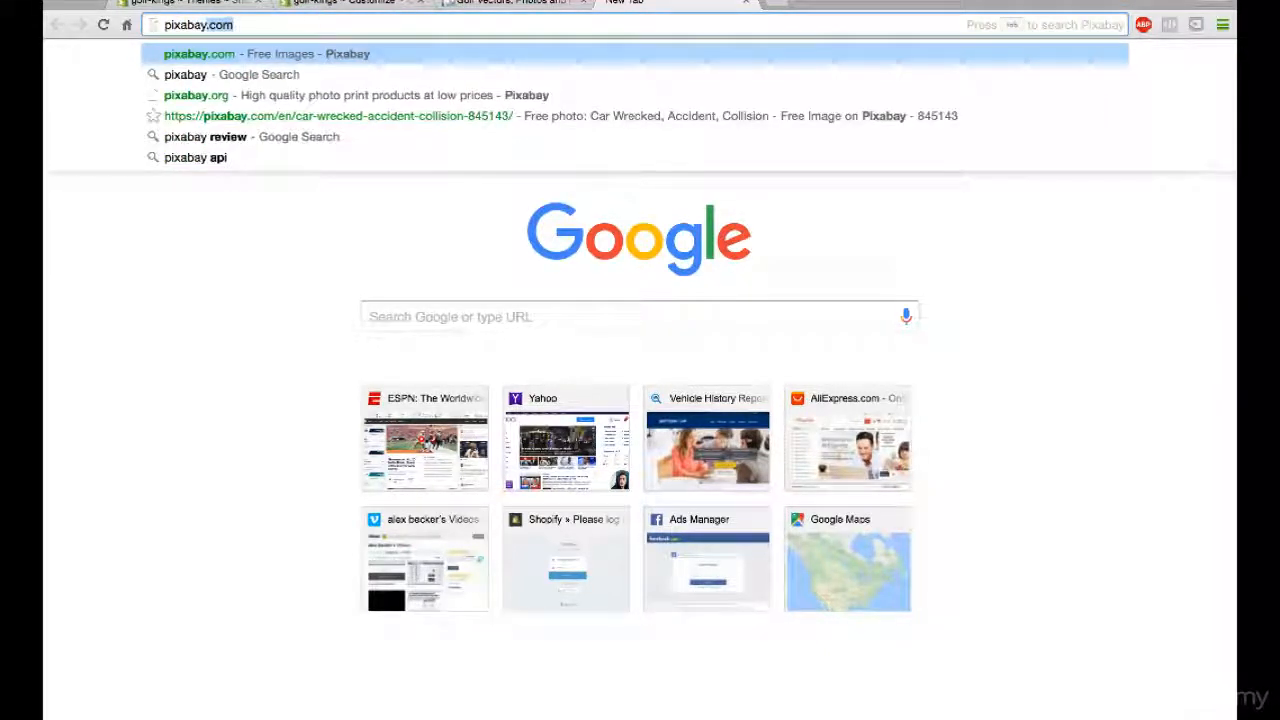
type(".com")
key("Return")
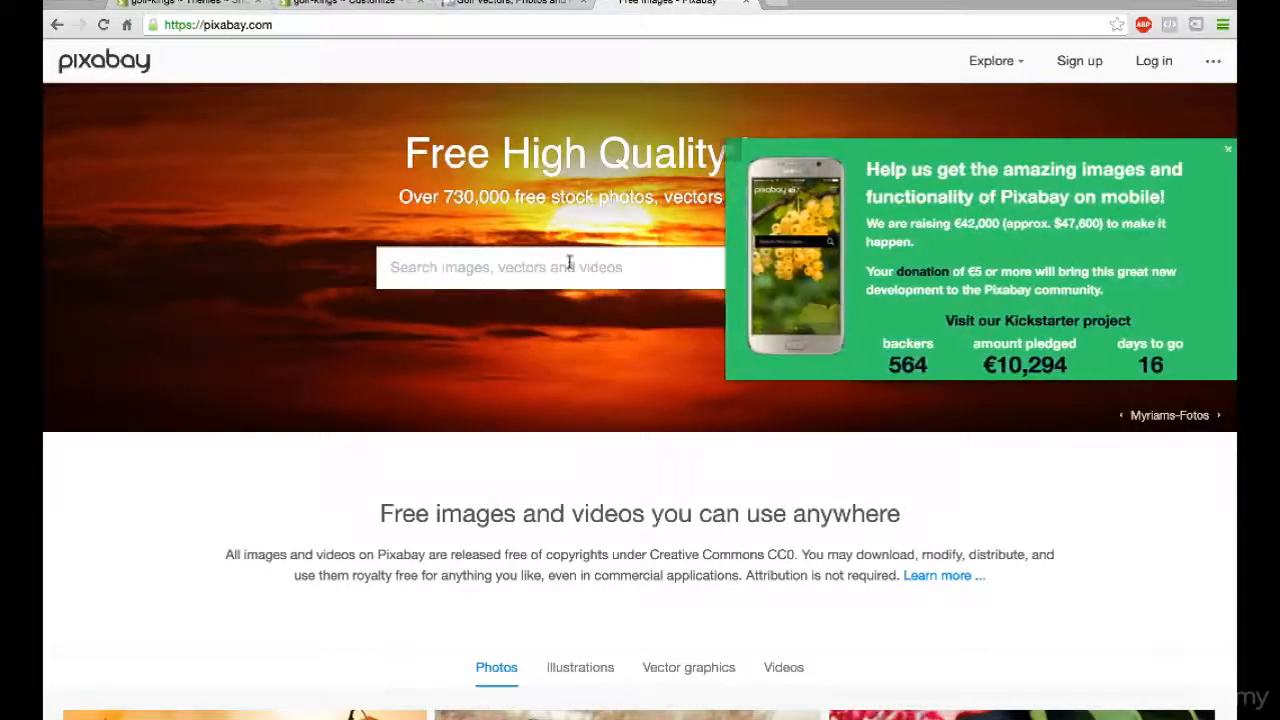
- Search Pixabay for "golf", dismiss the Kickstarter banner, and look through the resulting images
type("golf")
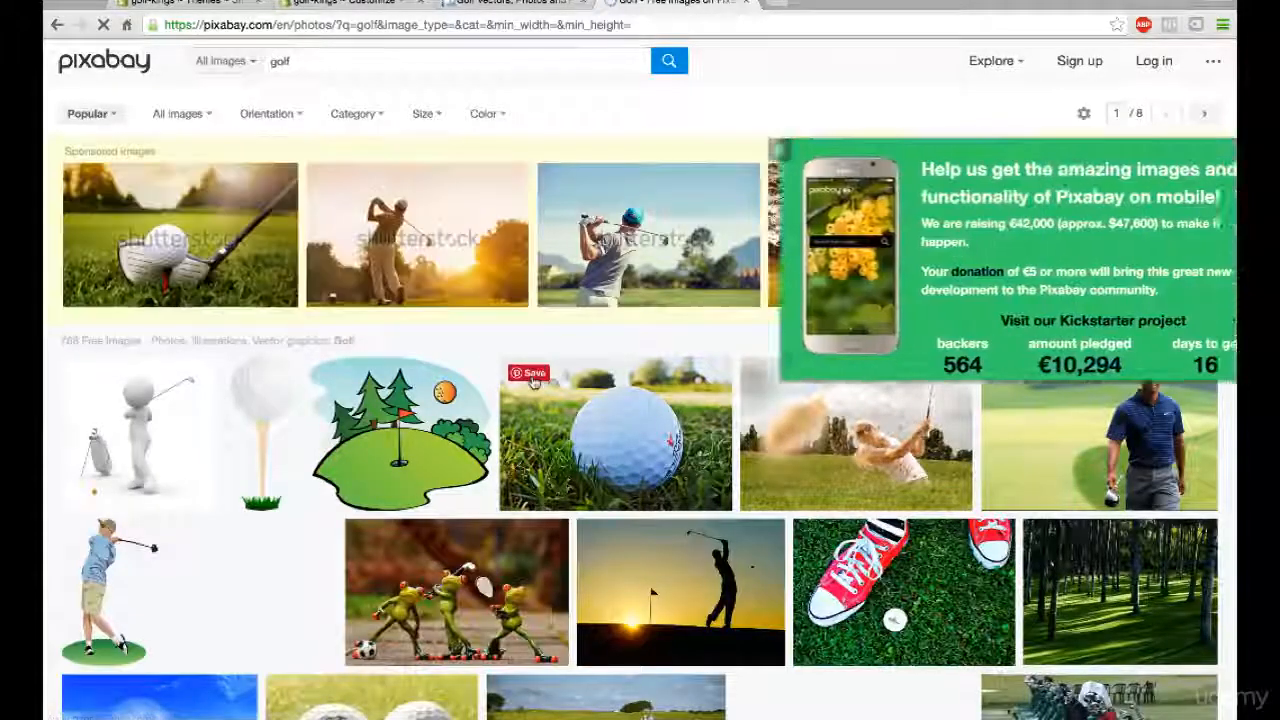
scroll(535, 383, "down", 1)
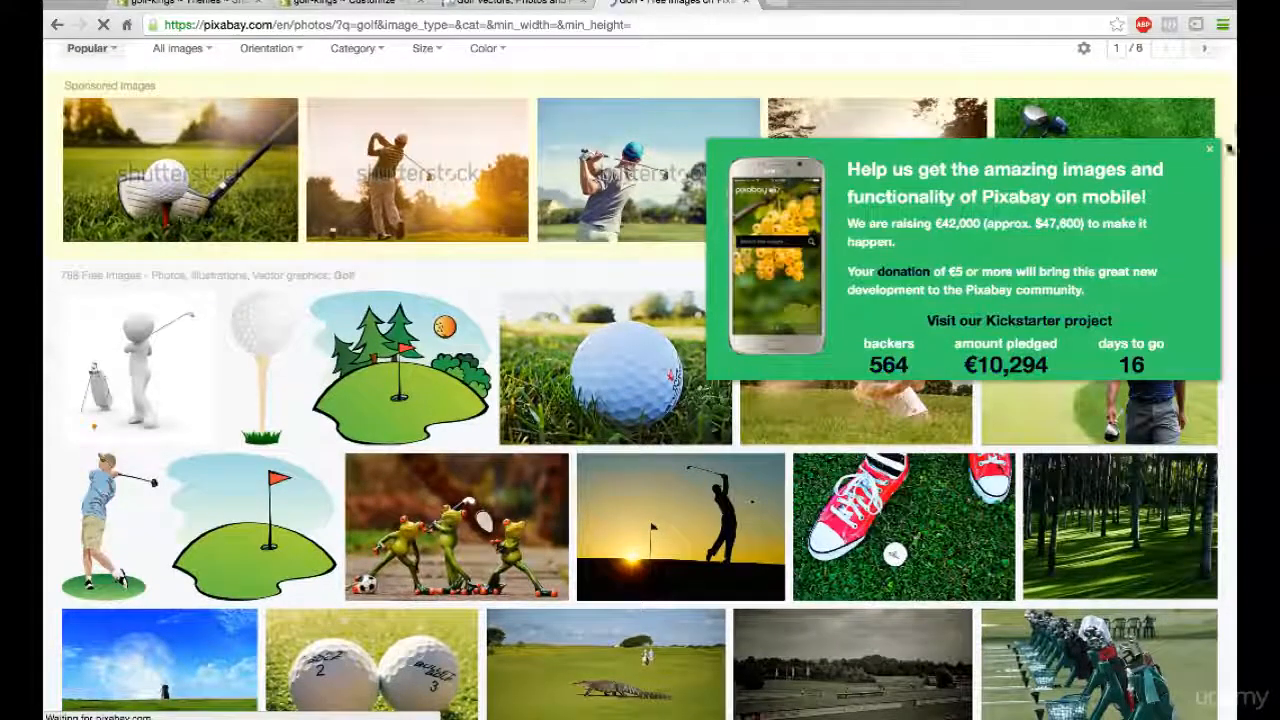
left_click(1208, 152)
scroll(968, 340, "down", 4)
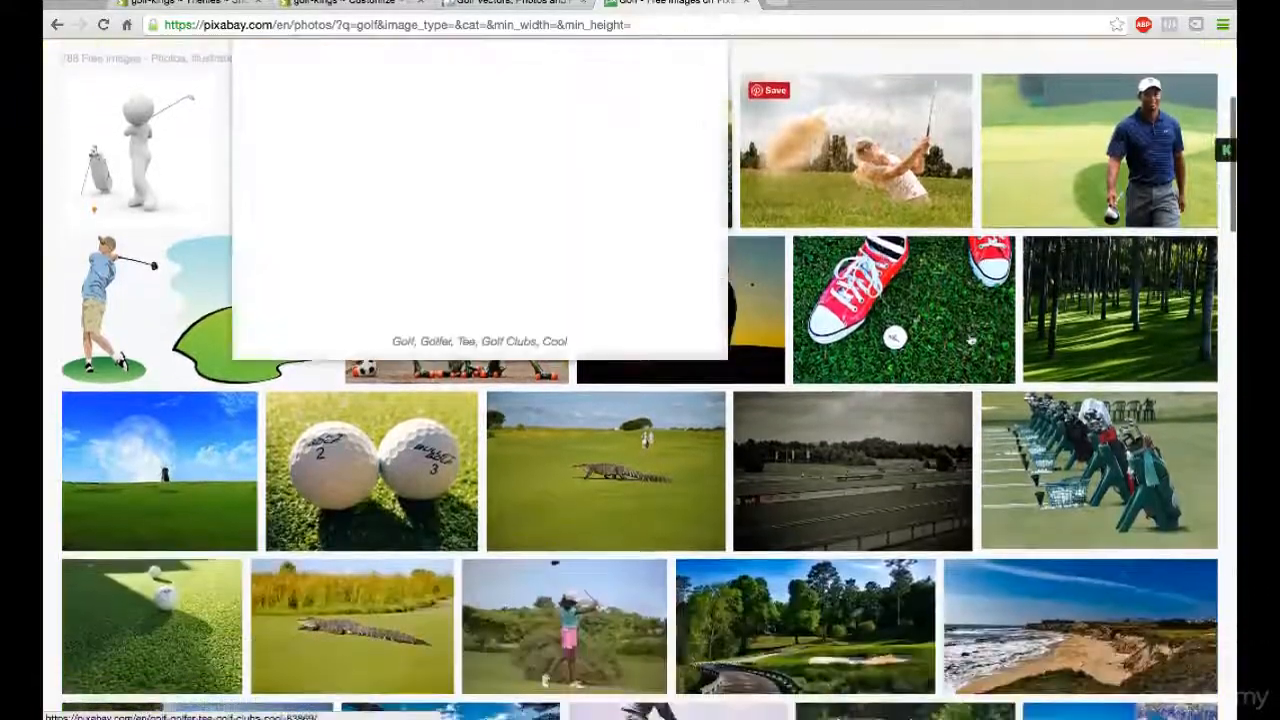
scroll(968, 340, "down", 1)
scroll(970, 340, "up", 2)
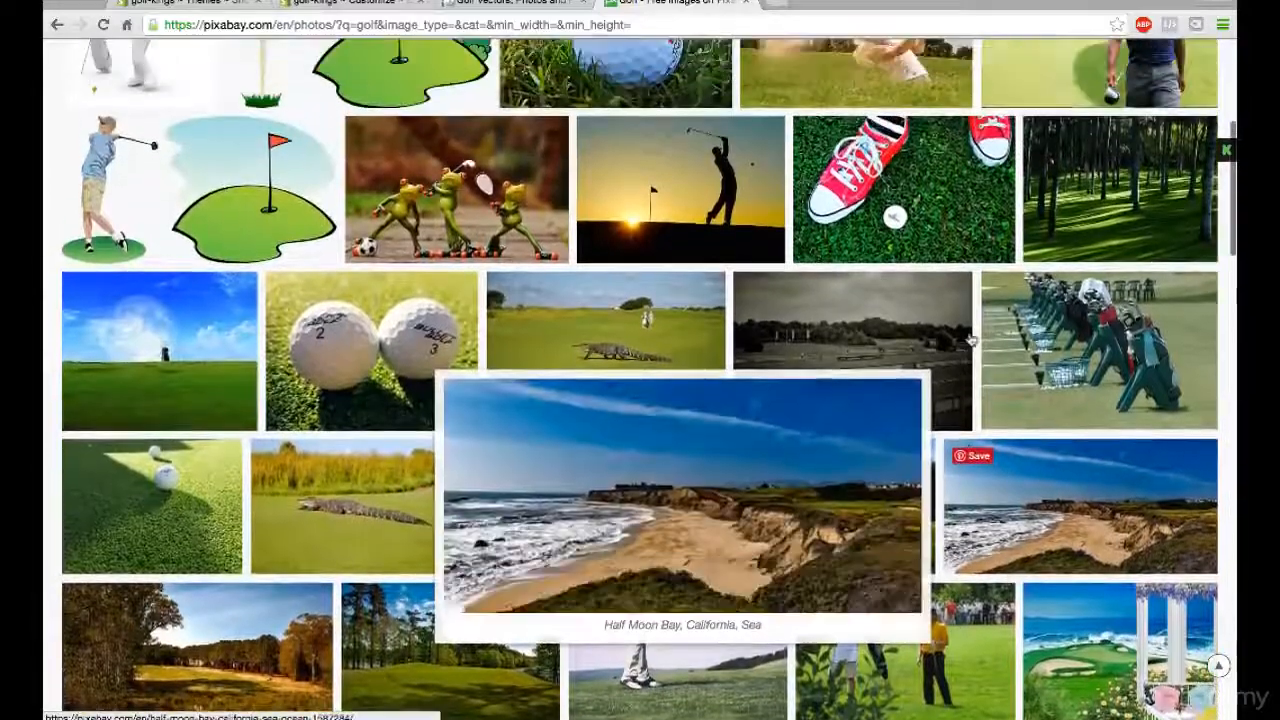
scroll(970, 340, "down", 4)
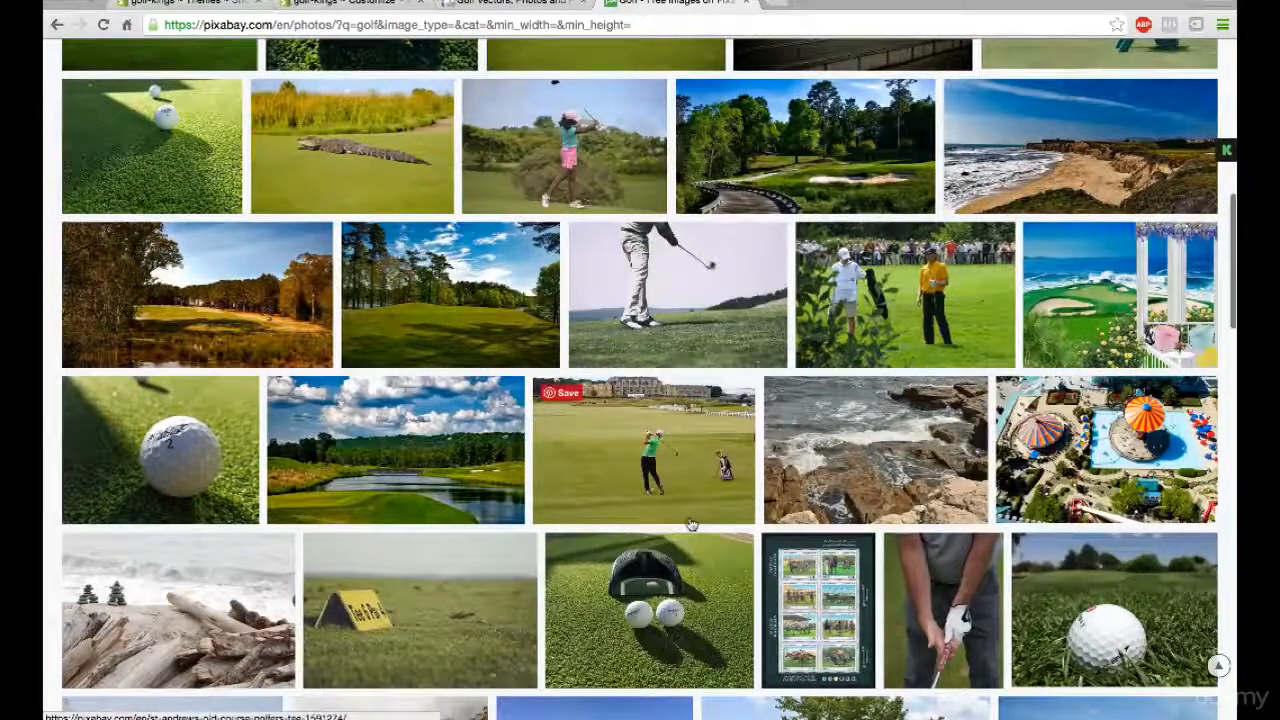
scroll(690, 525, "down", 3)
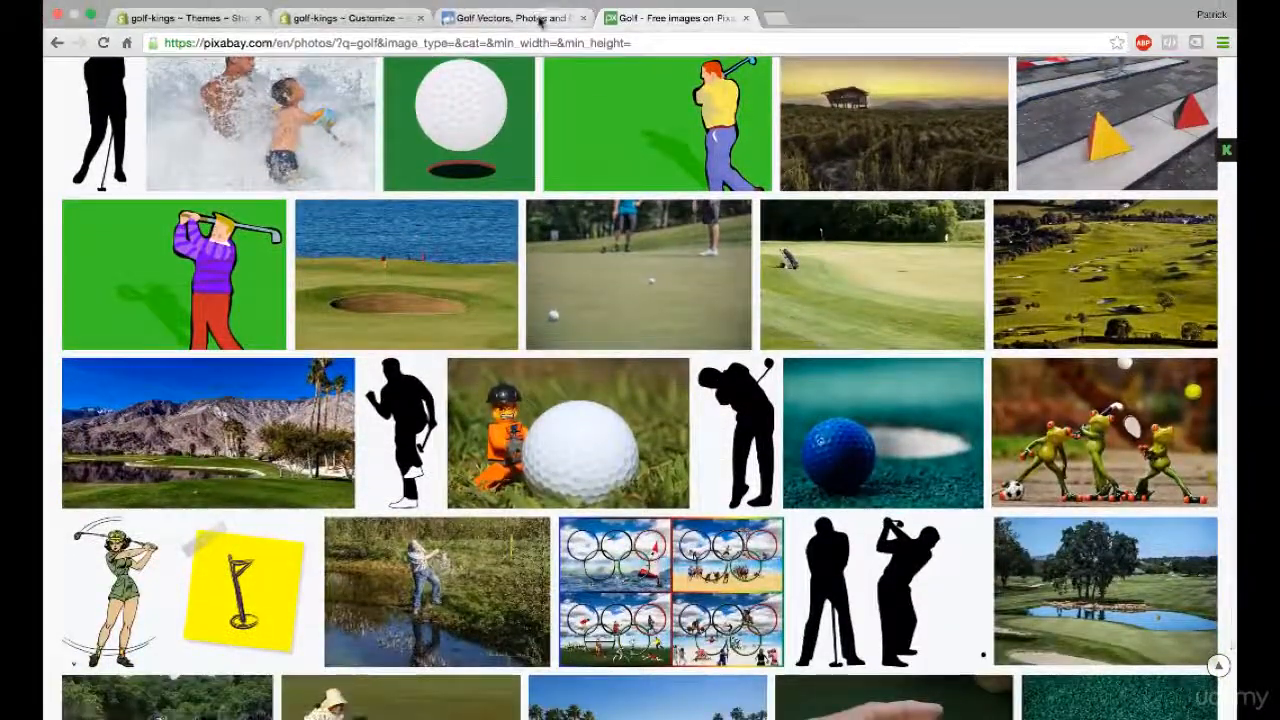
- Return to the Freepik golf results and open the page of the green Golf Club logo vector
left_click(540, 20)
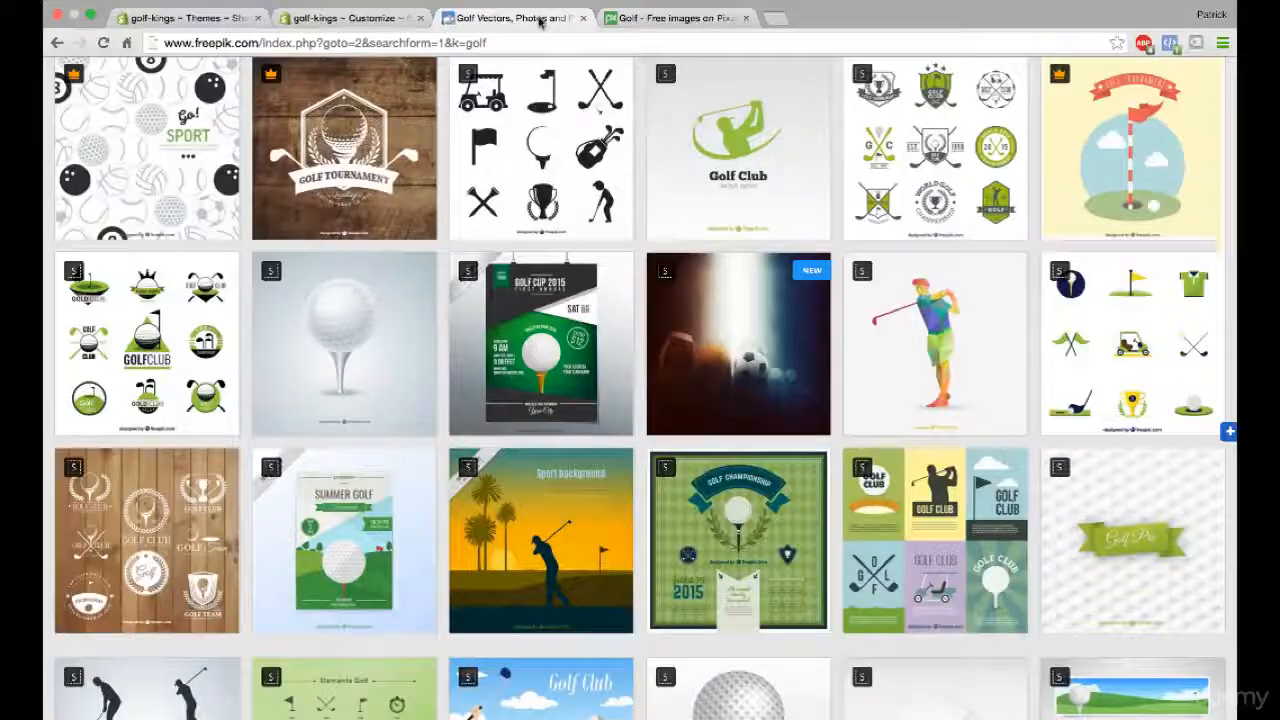
scroll(634, 300, "down", 10)
scroll(634, 300, "down", 3)
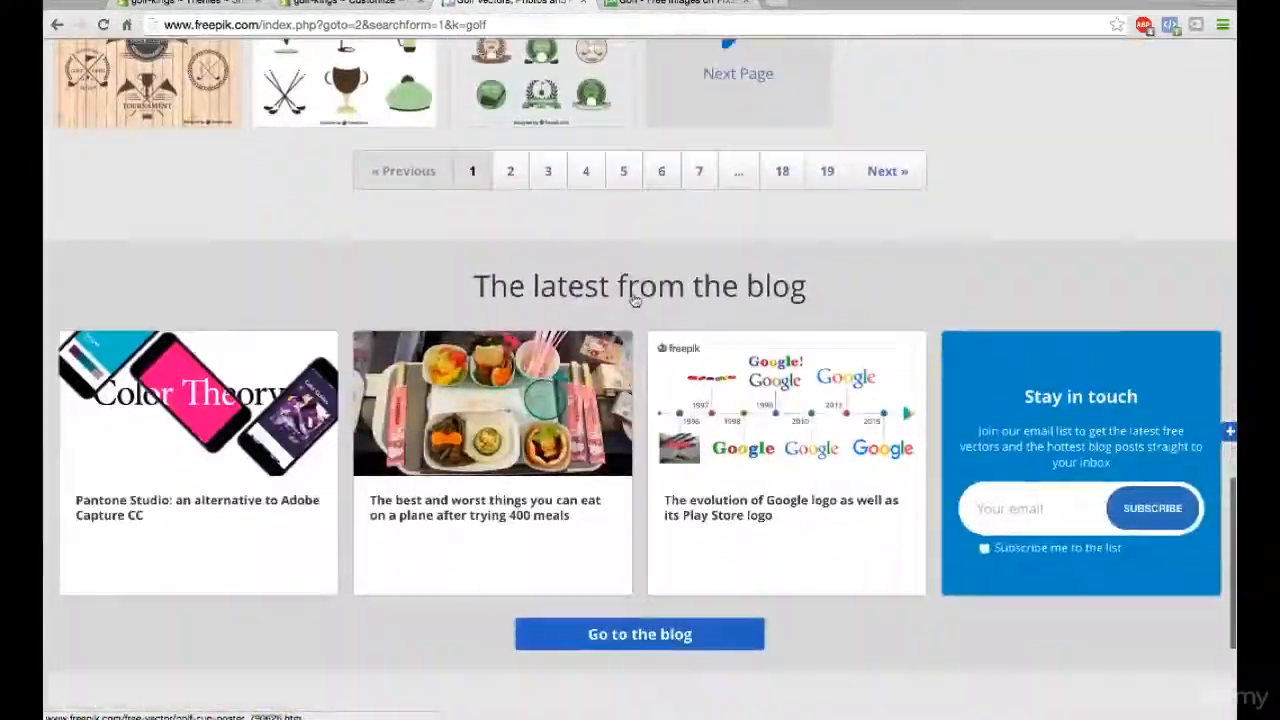
scroll(634, 300, "up", 15)
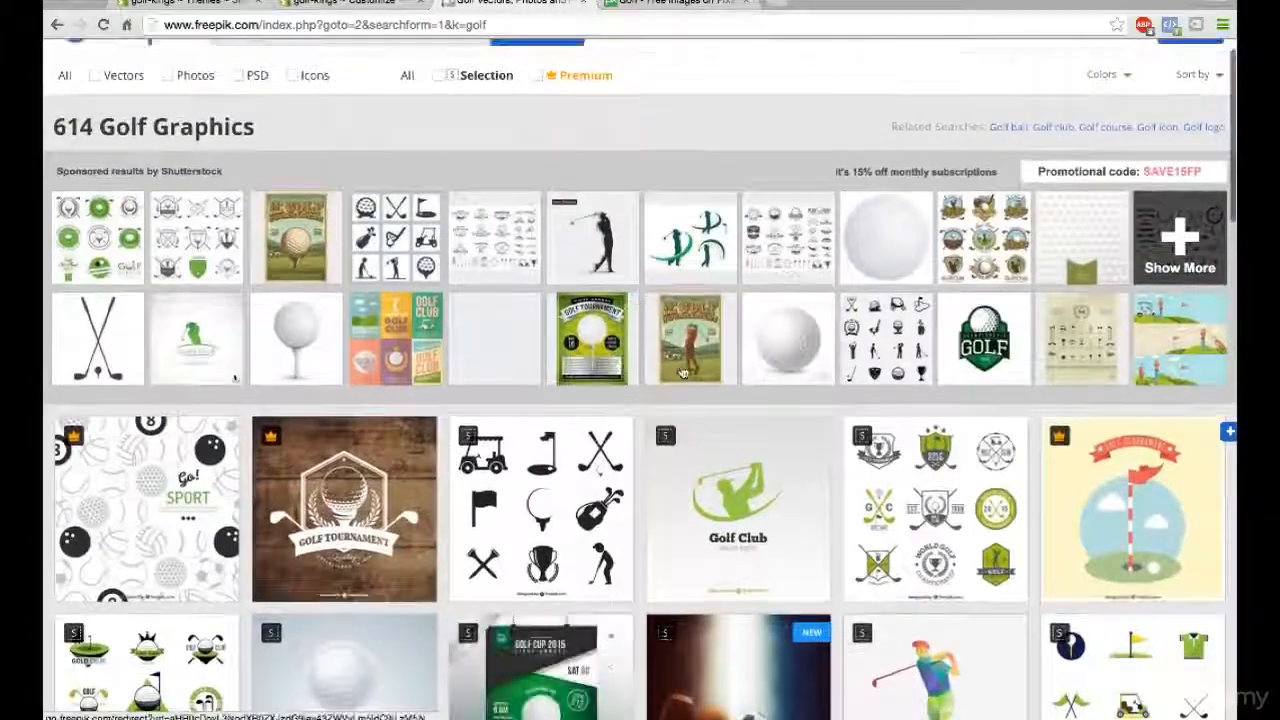
scroll(683, 372, "down", 3)
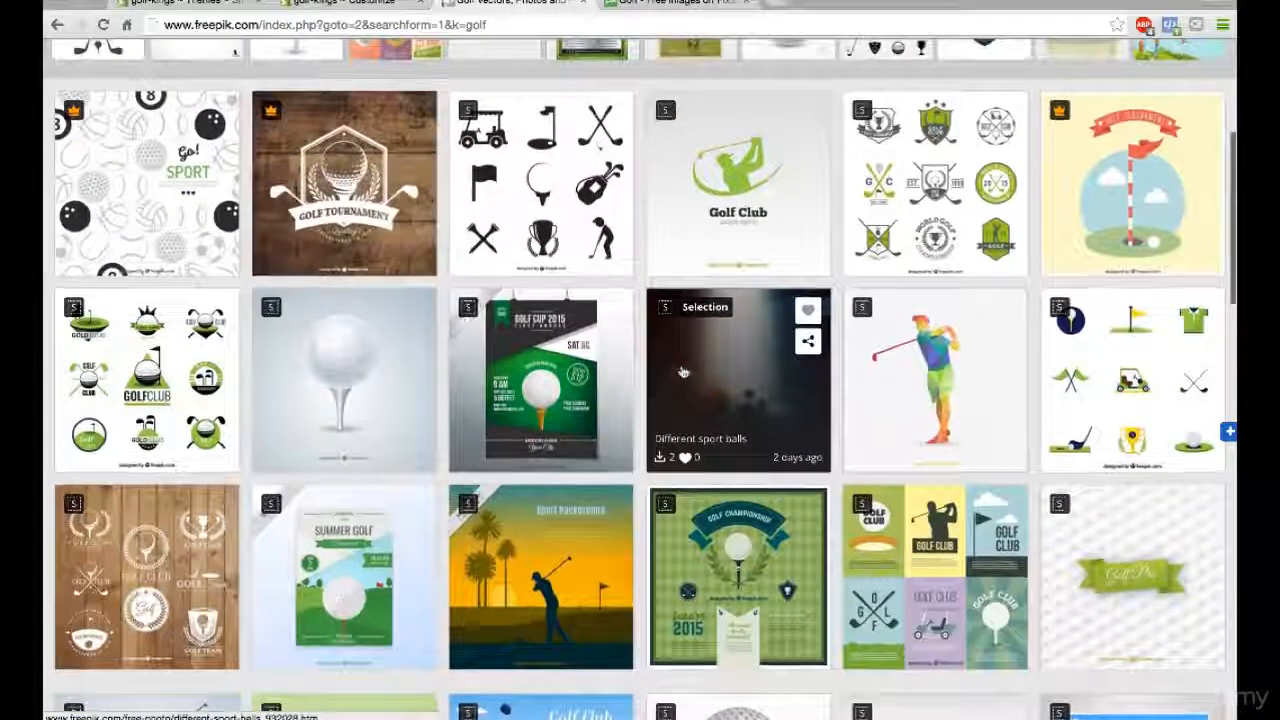
left_click(752, 183)
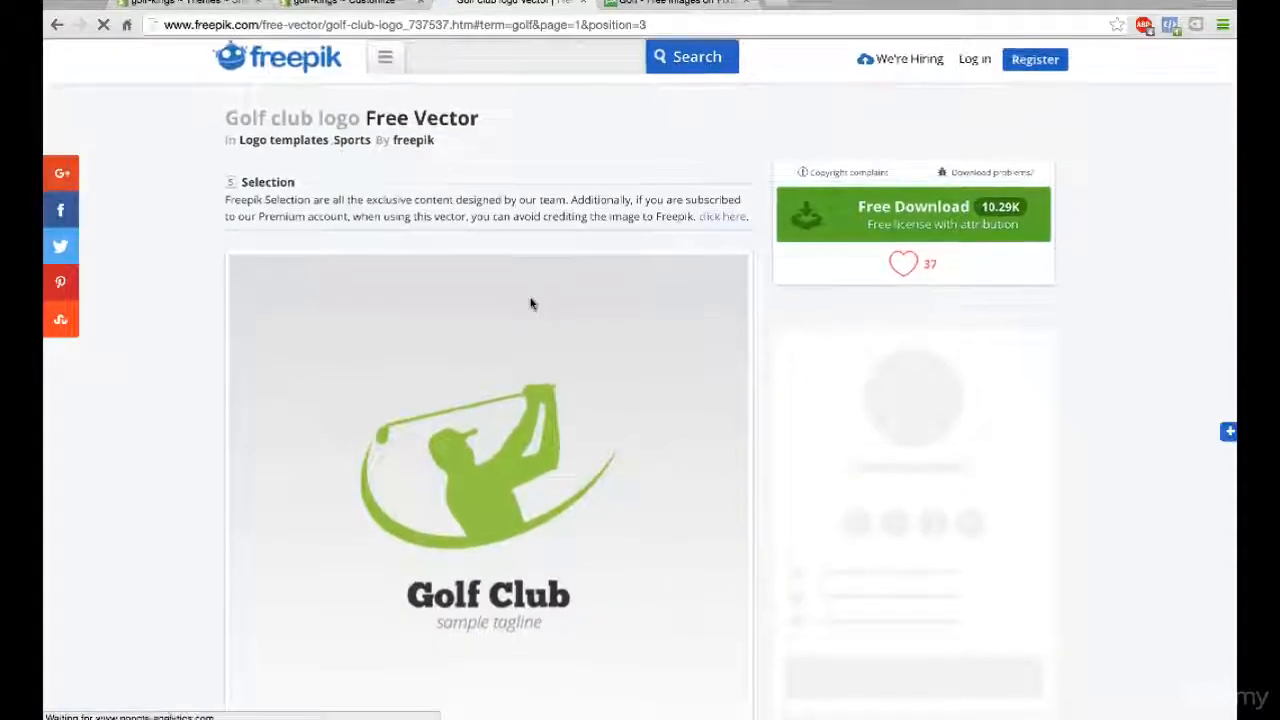
- Examine the Golf club logo vector and download it for free under the license that requires crediting the author
scroll(532, 303, "down", 1)
scroll(531, 303, "down", 4)
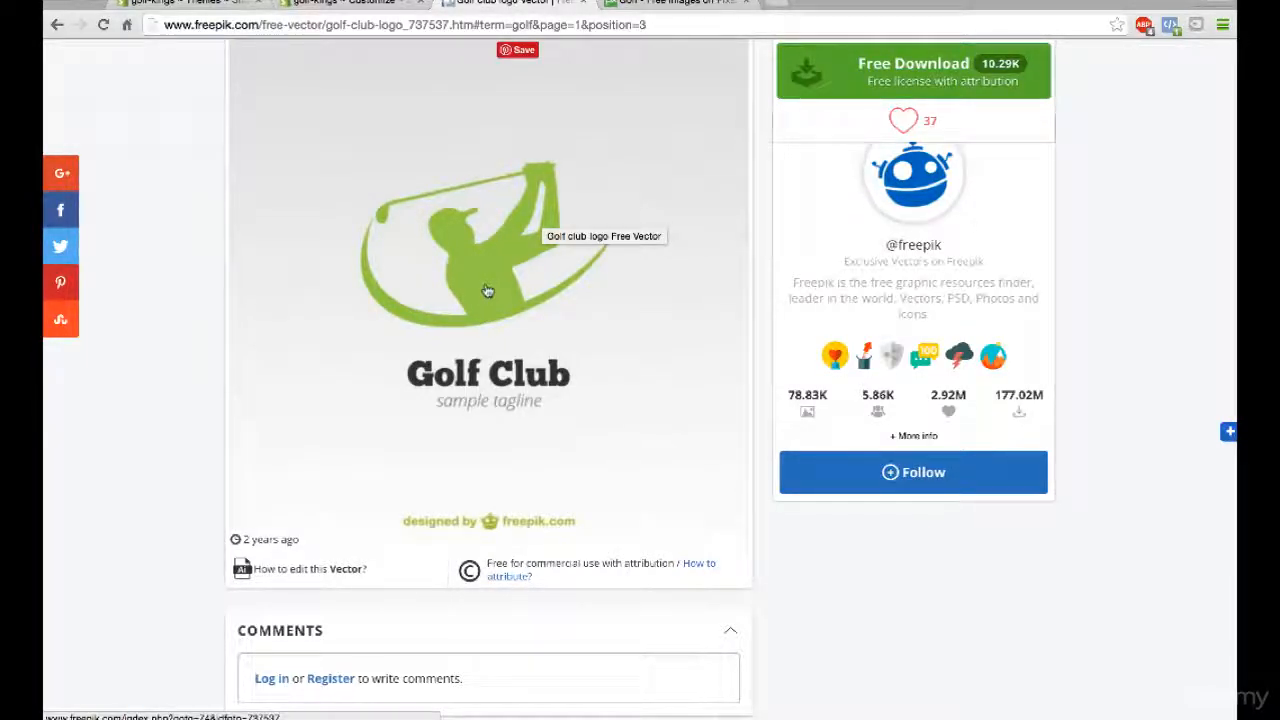
scroll(487, 290, "up", 1)
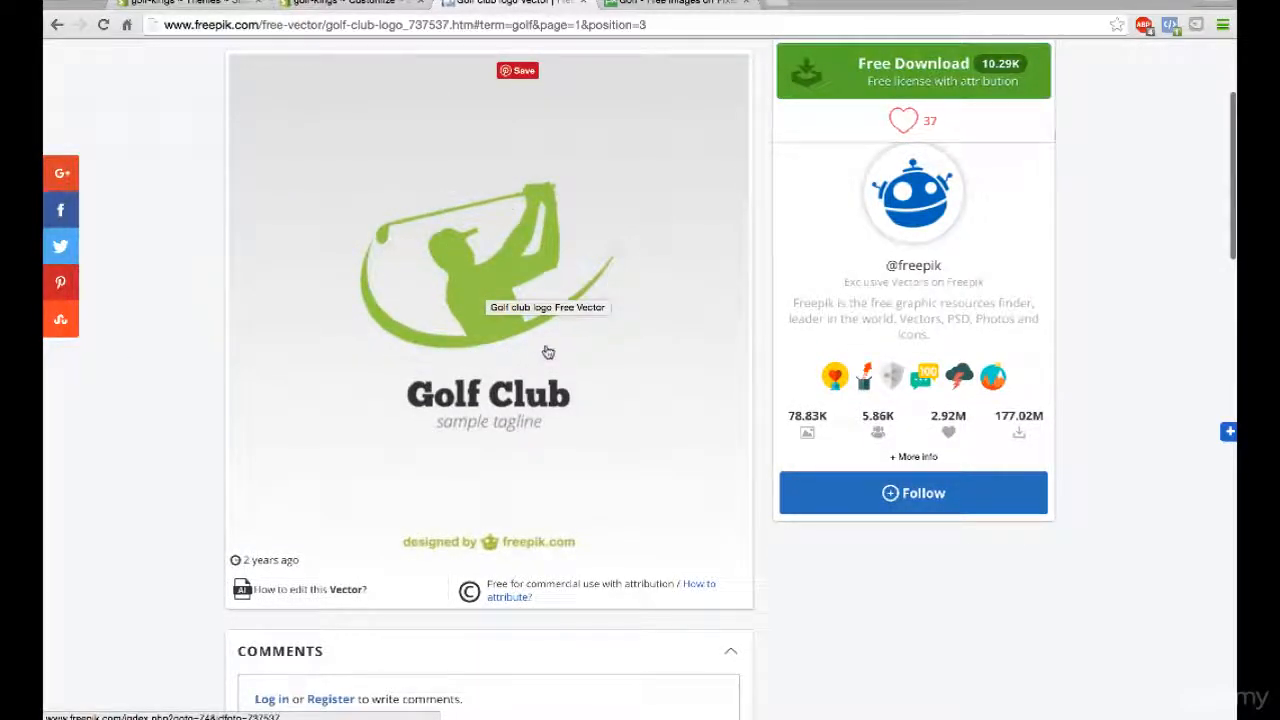
scroll(607, 288, "up", 1)
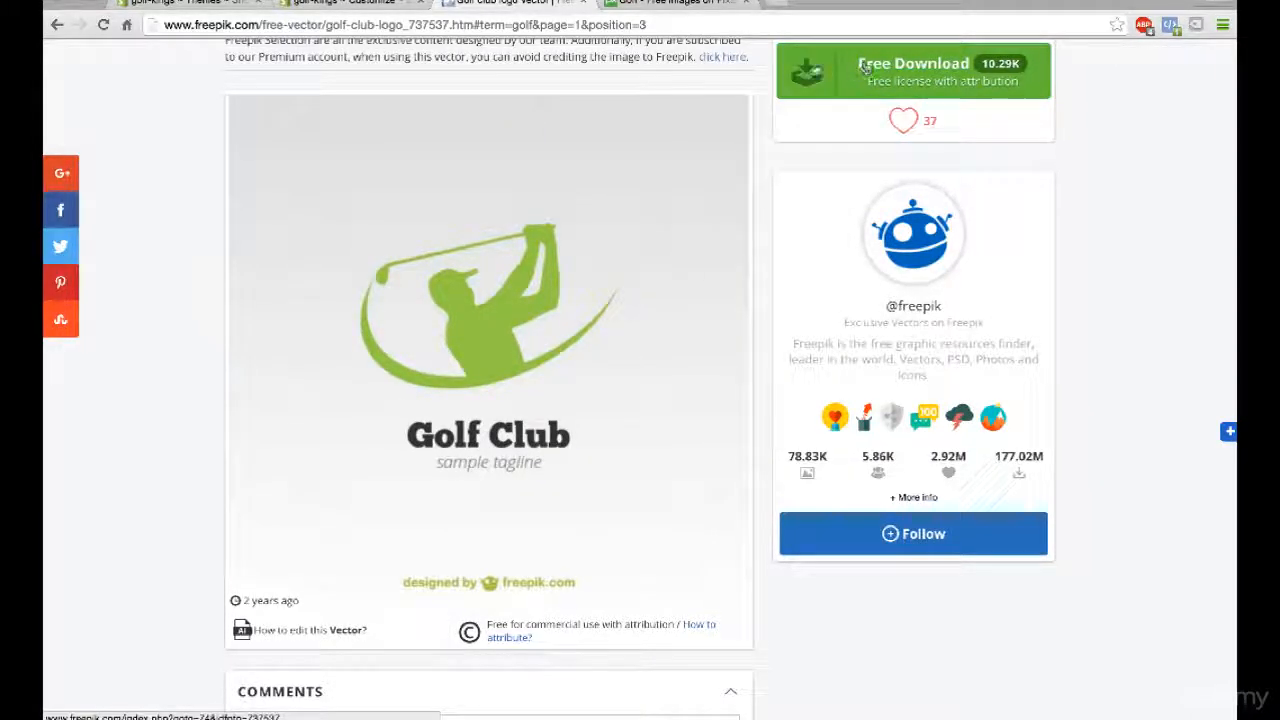
left_click(815, 69)
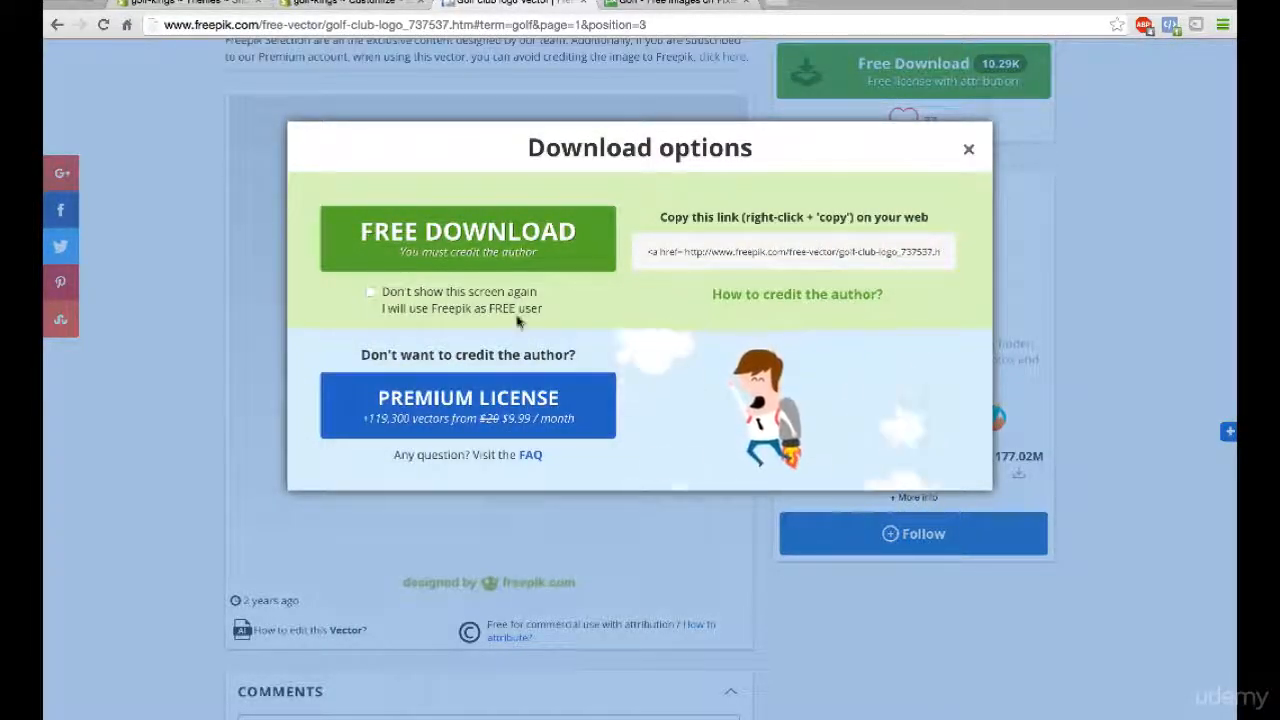
left_click(451, 236)
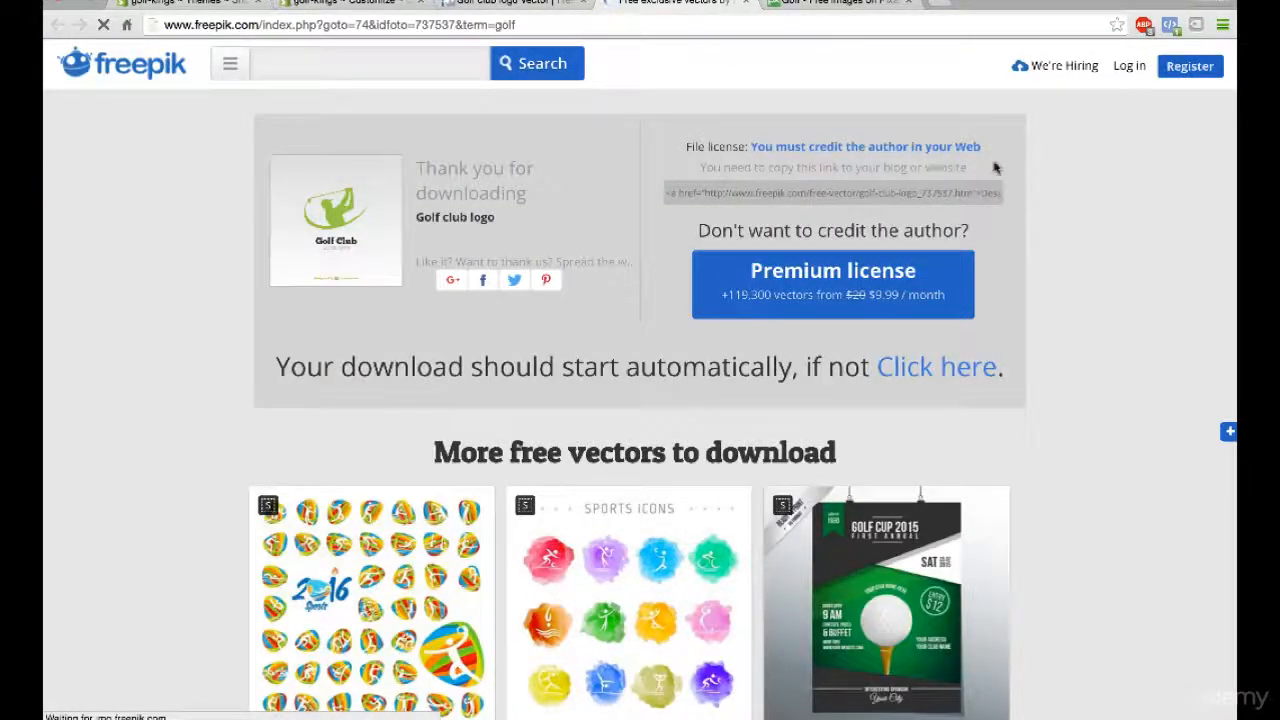
- Go back to the Pixabay golf results and preview the putting, golf ball on a tee, and Ross Bridge Golf Course photos
scroll(518, 424, "down", 5)
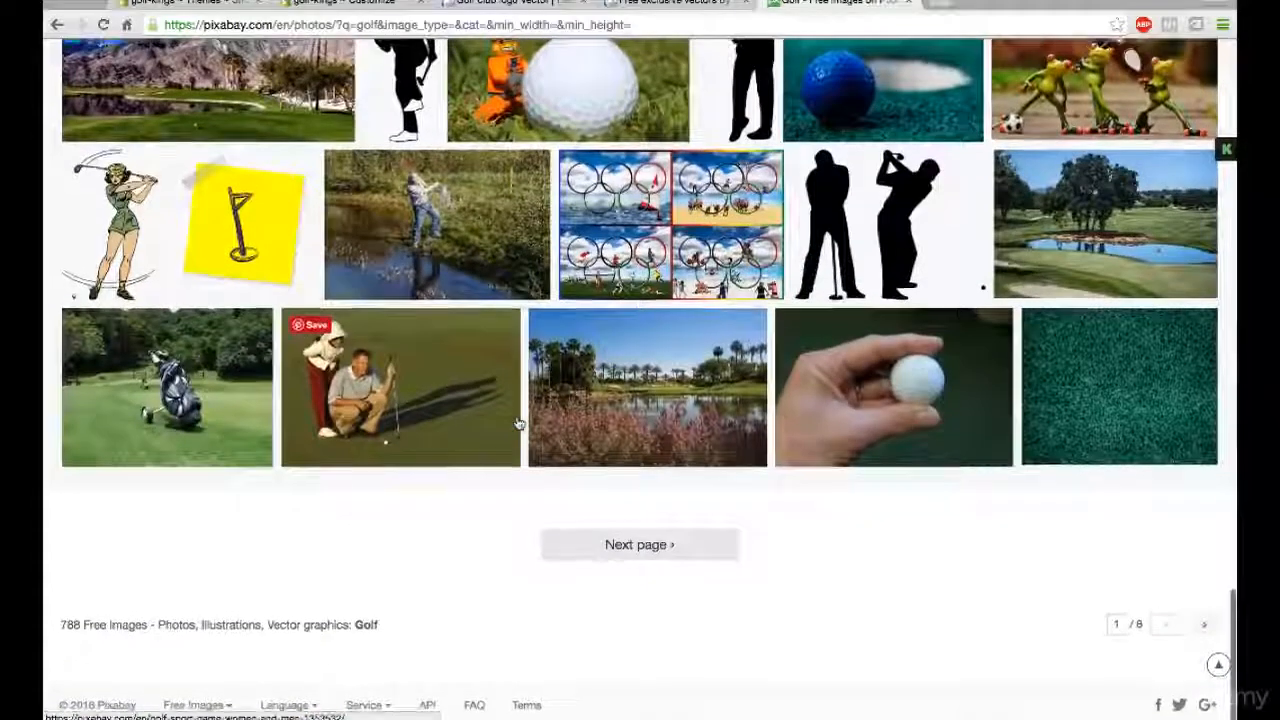
scroll(519, 425, "up", 5)
scroll(519, 424, "up", 12)
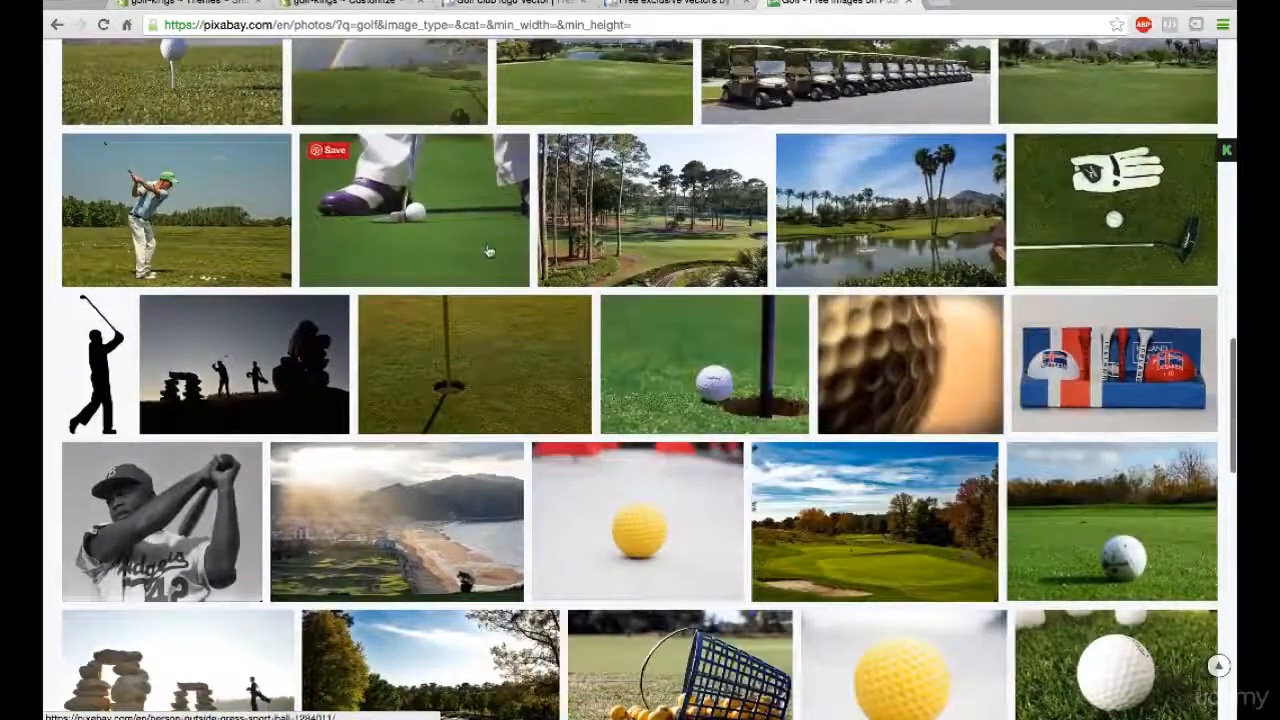
mouse_move(441, 207)
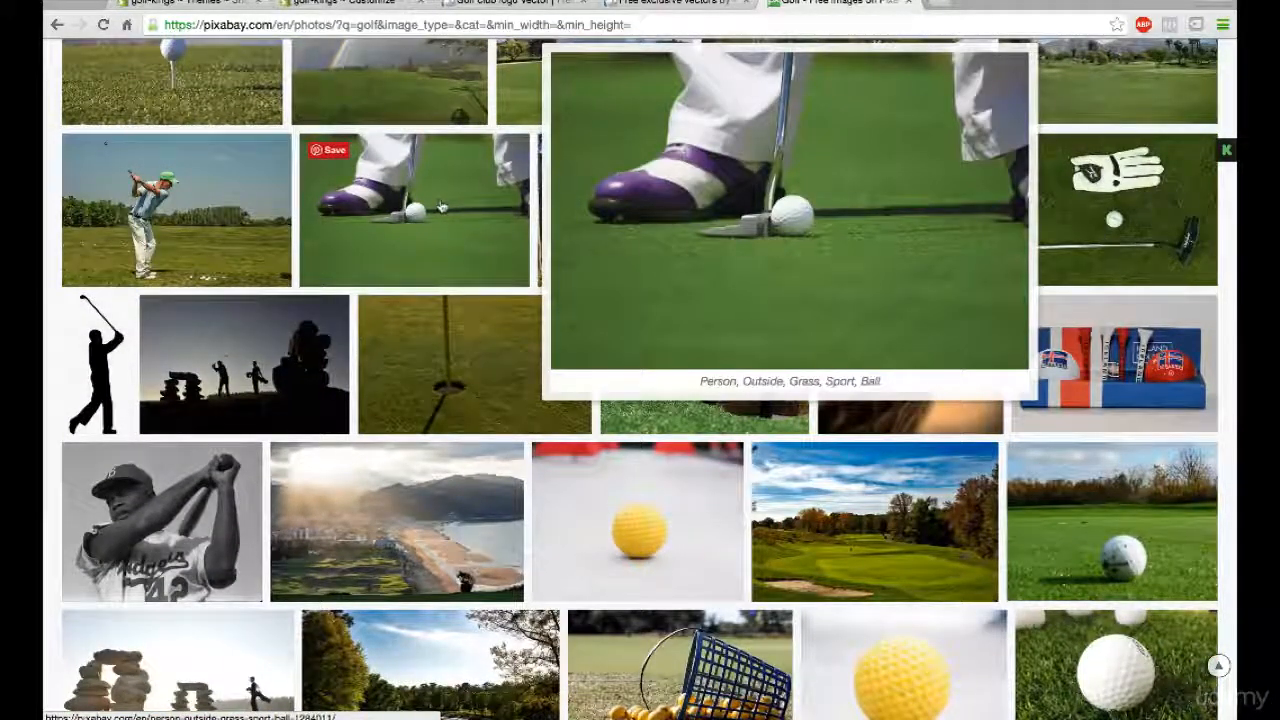
scroll(441, 207, "up", 2)
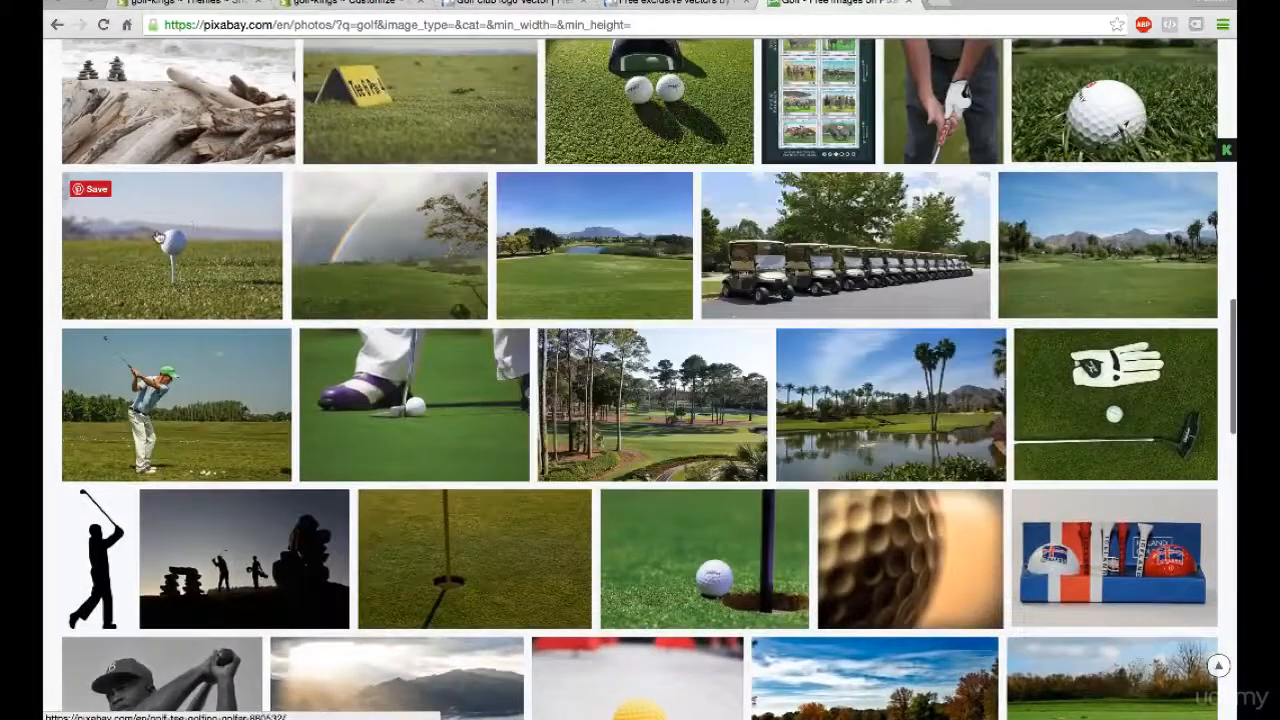
mouse_move(157, 237)
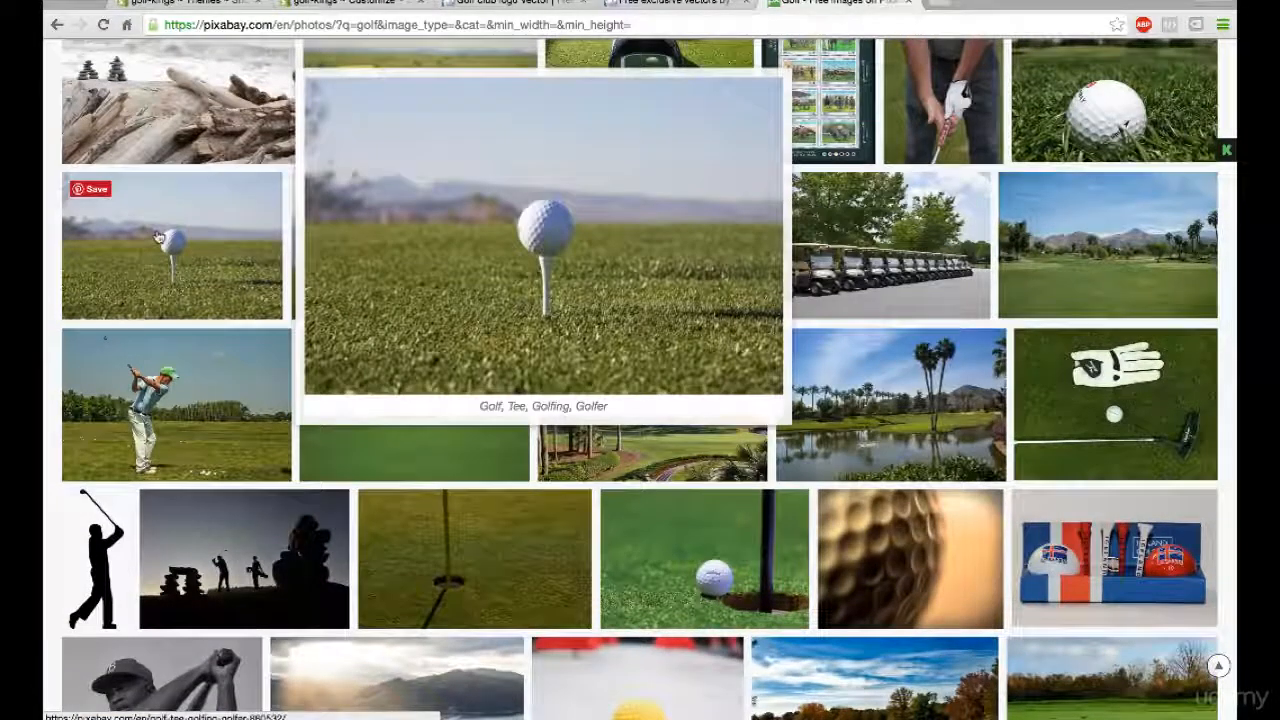
scroll(157, 237, "up", 3)
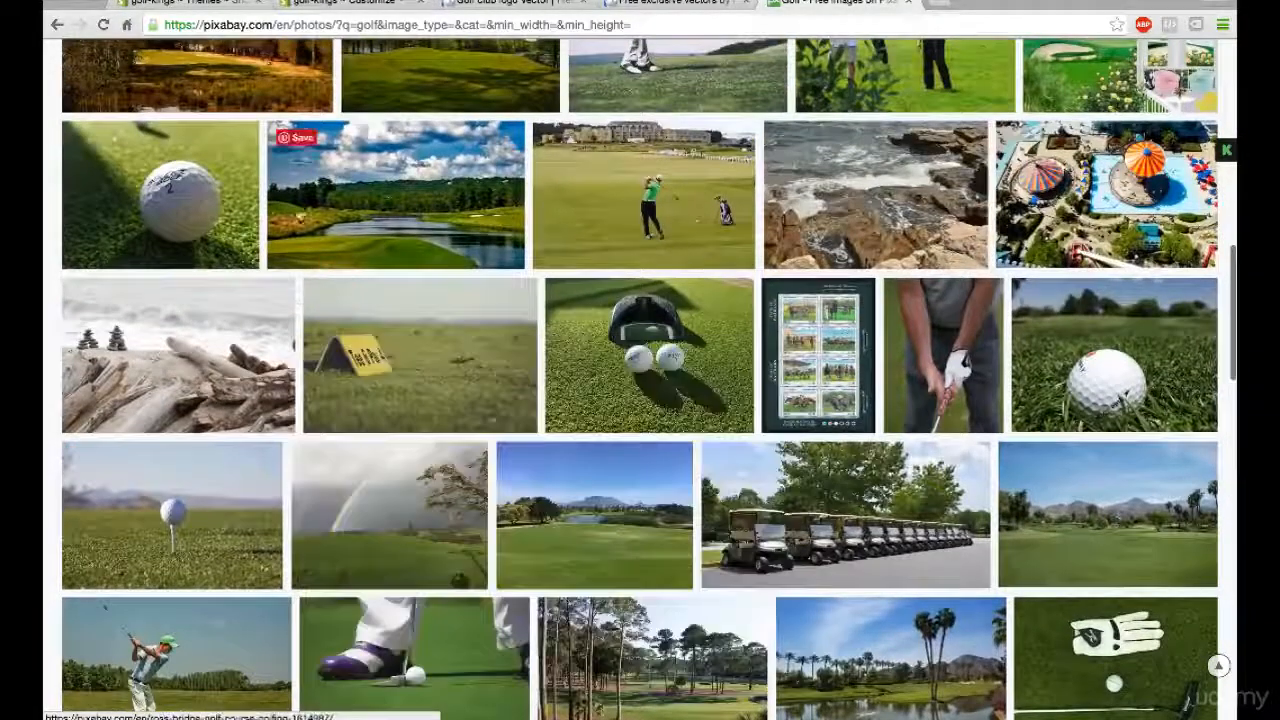
mouse_move(398, 218)
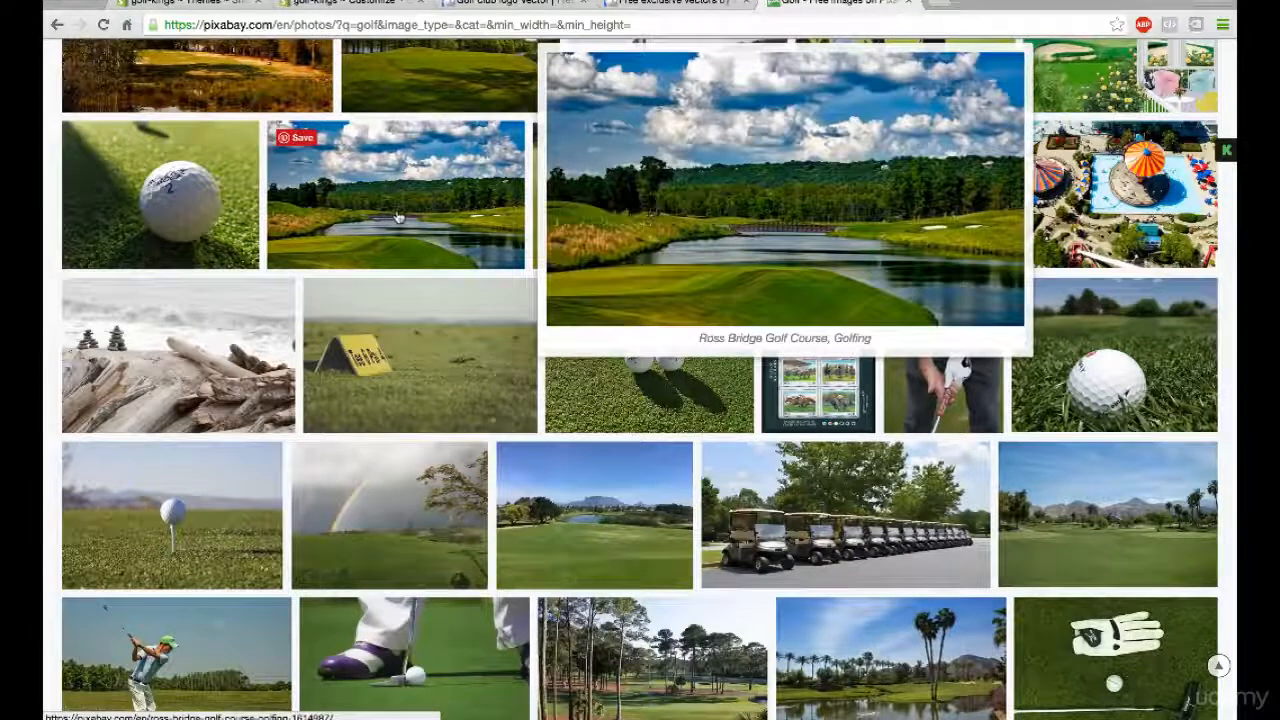
- Examine the upper rows of the Pixabay golf results, previewing the frog athletes and the golfer at sunset
scroll(398, 218, "up", 2)
mouse_move(648, 240)
scroll(648, 240, "up", 1)
scroll(868, 280, "up", 2)
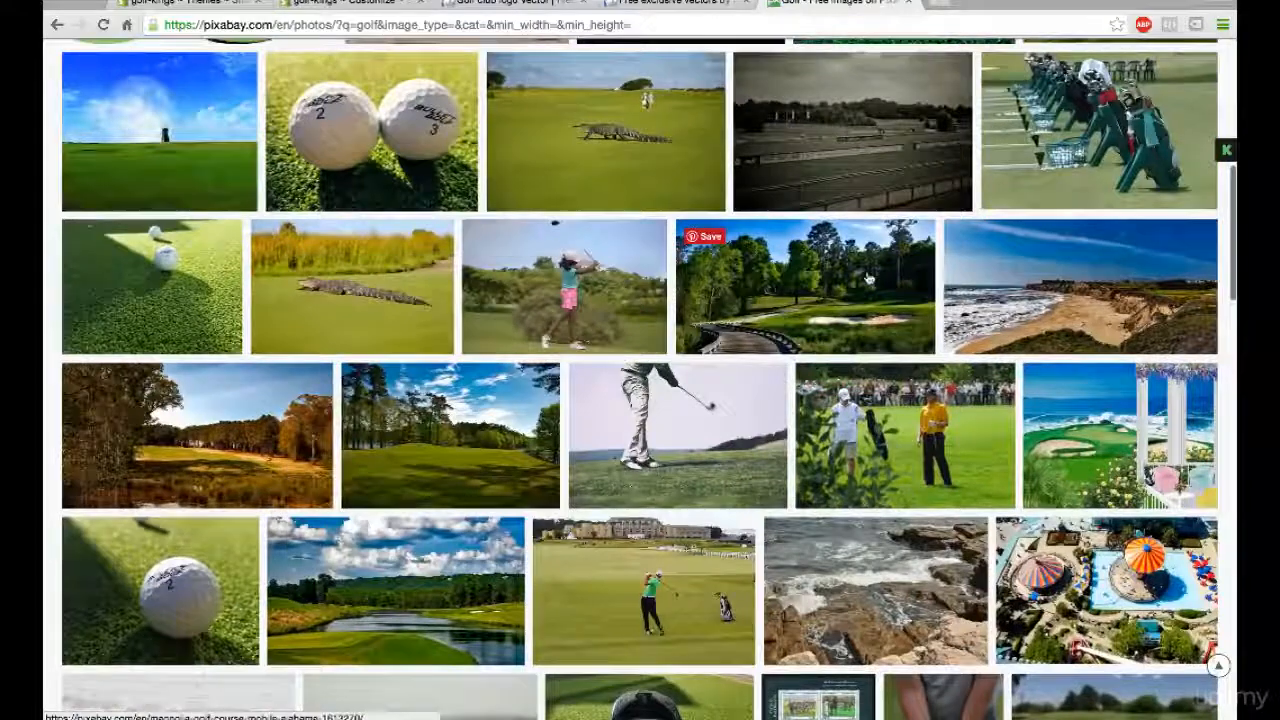
scroll(533, 232, "up", 1)
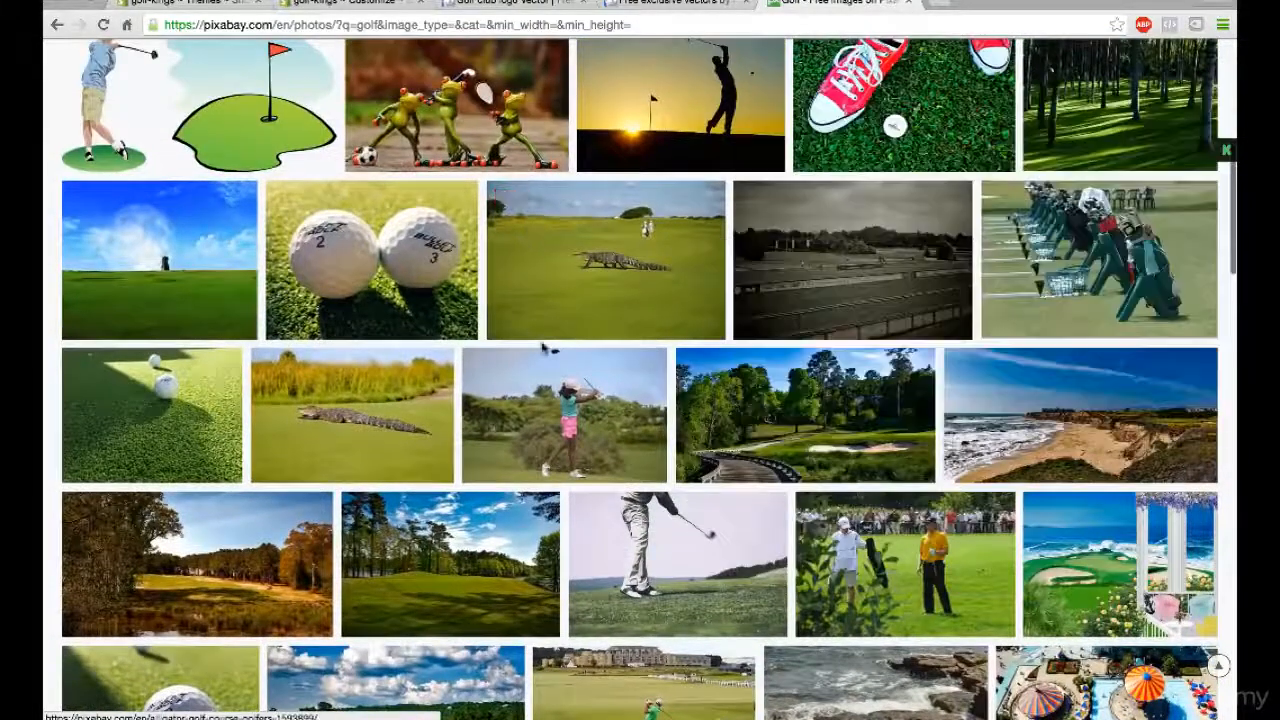
scroll(545, 348, "up", 2)
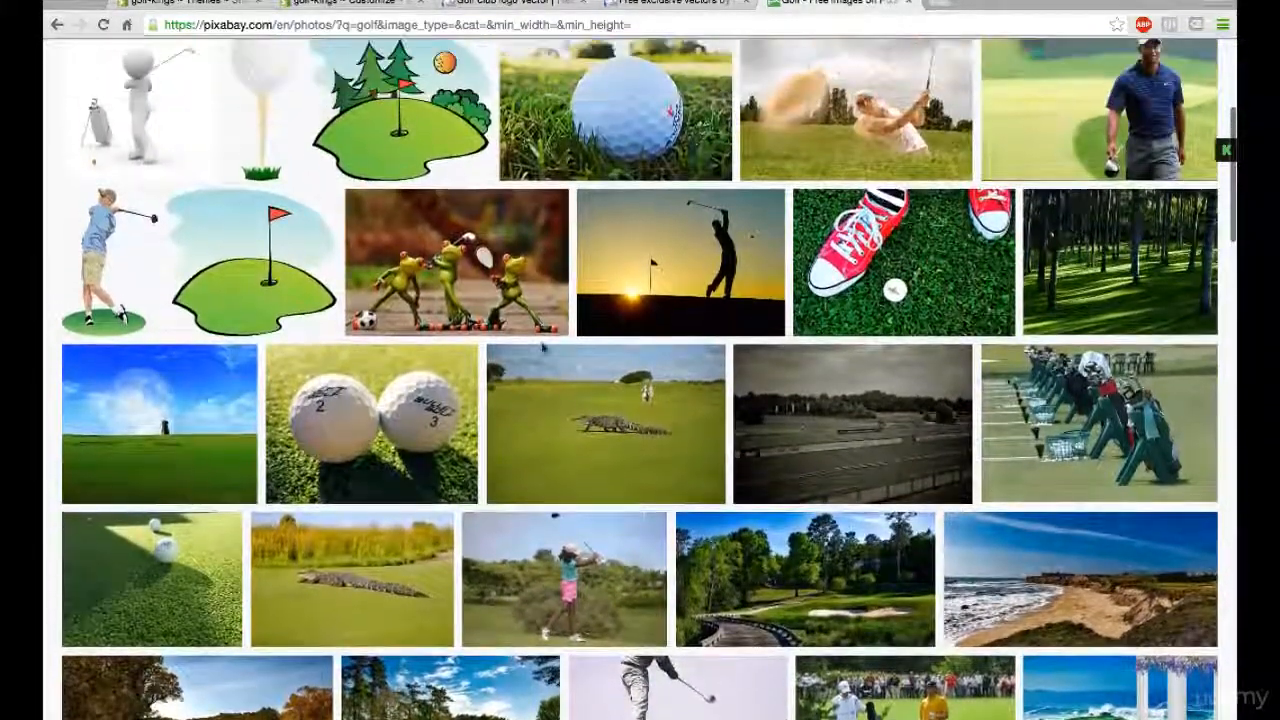
scroll(543, 347, "up", 1)
mouse_move(540, 352)
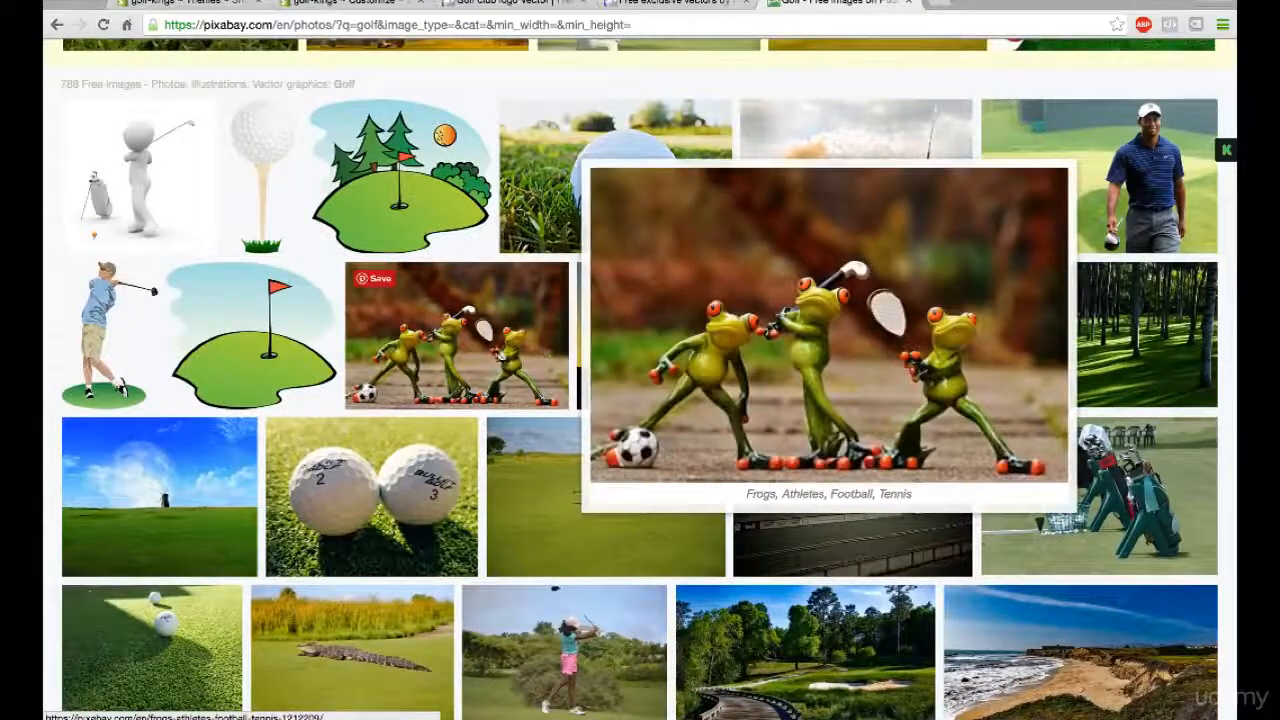
mouse_move(648, 368)
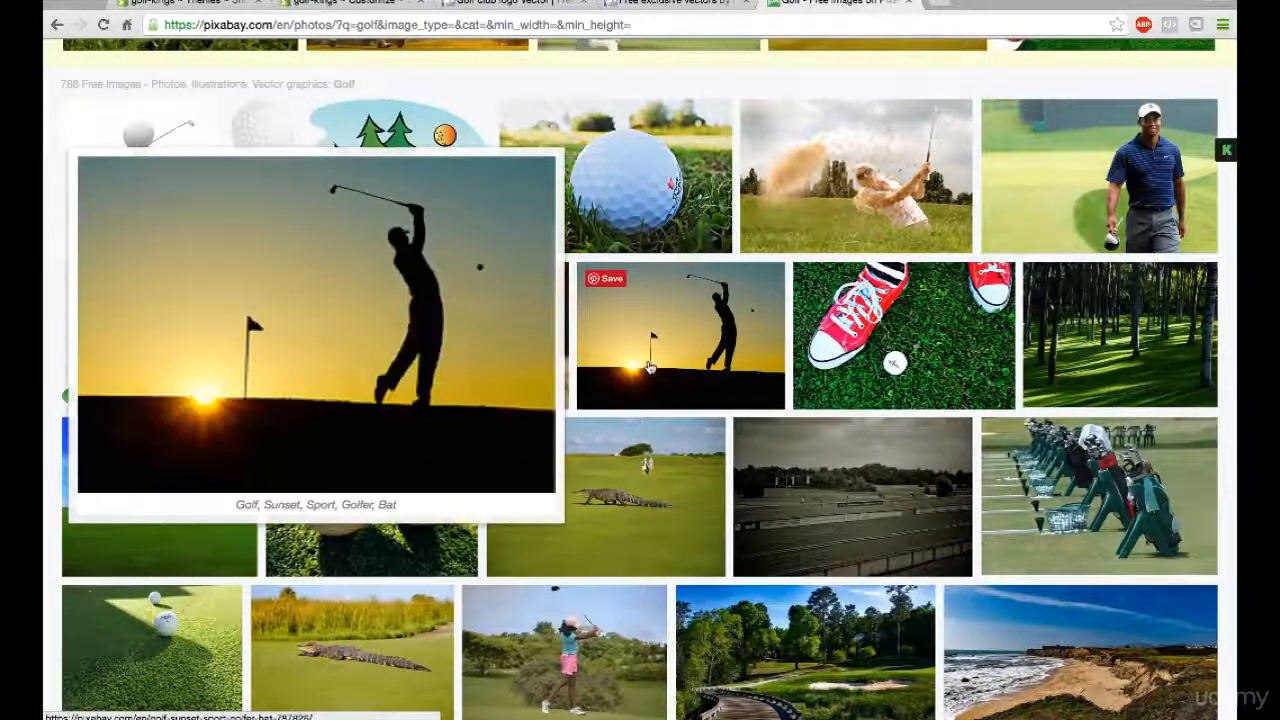
scroll(648, 368, "up", 5)
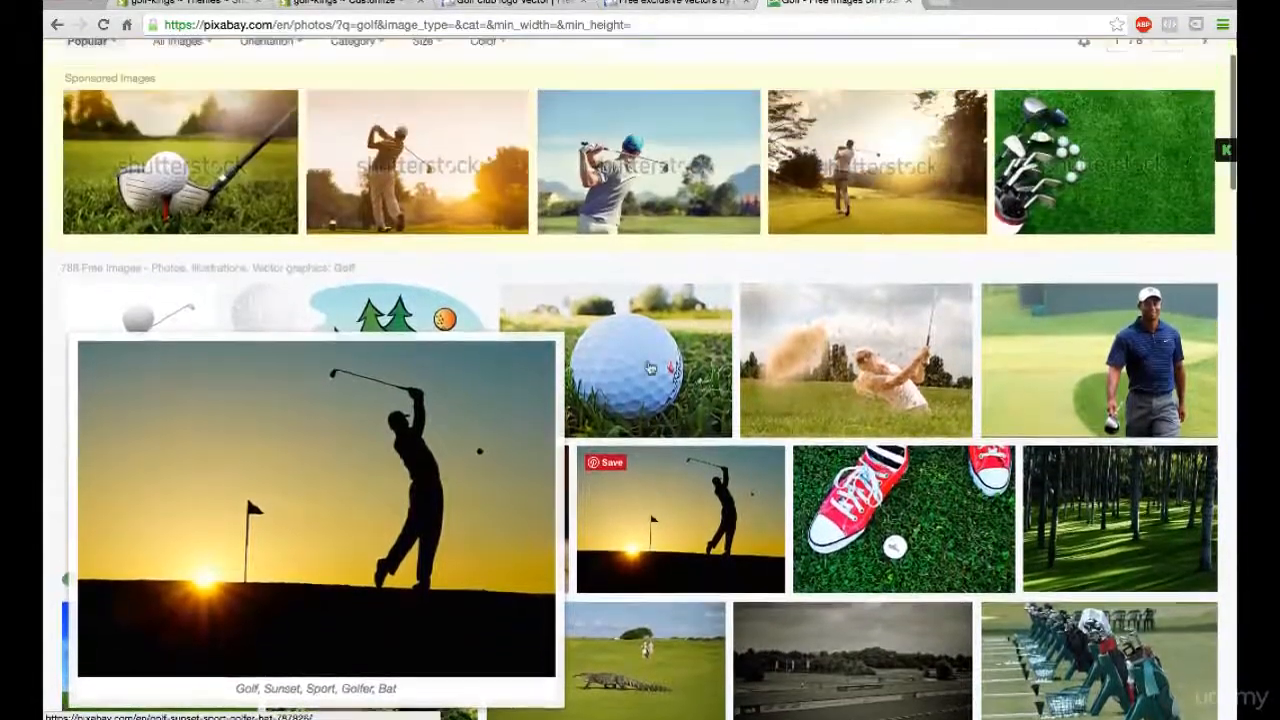
- Look through the remaining Pixabay golf images down to the end of the results page and back toward the middle
scroll(648, 368, "down", 15)
scroll(650, 370, "down", 5)
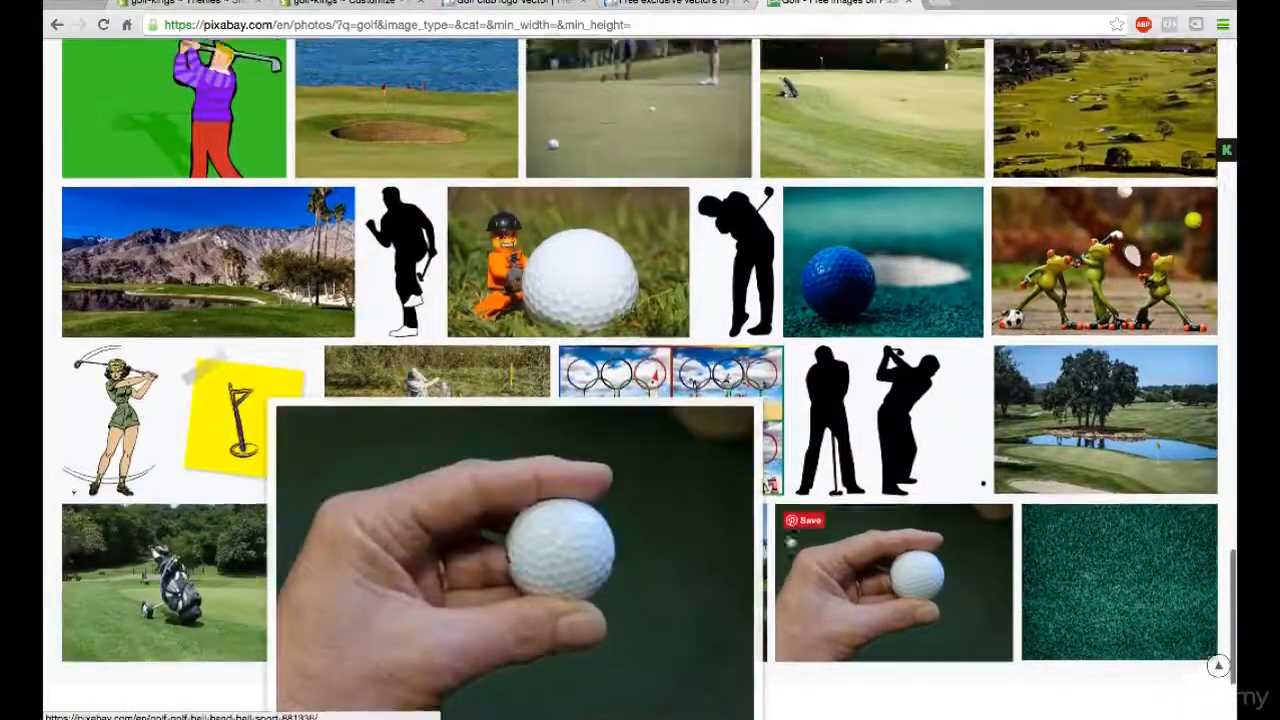
scroll(789, 540, "up", 3)
scroll(789, 540, "up", 3)
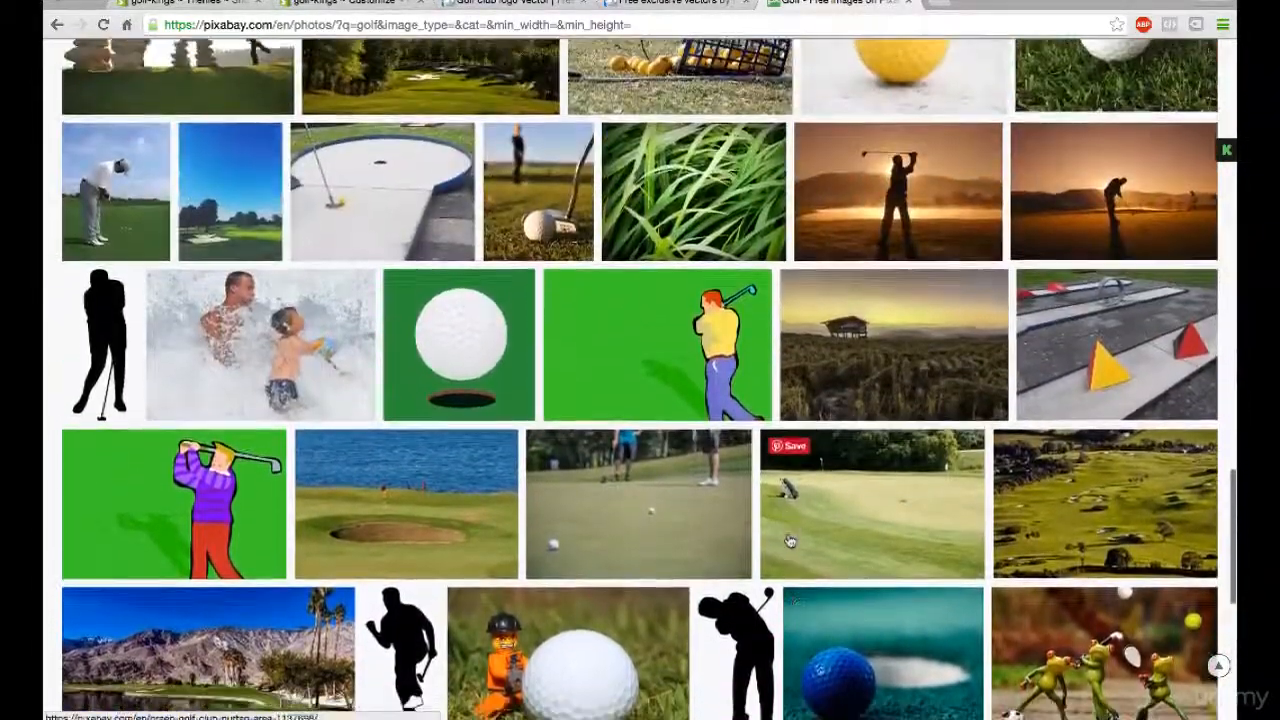
scroll(789, 540, "up", 3)
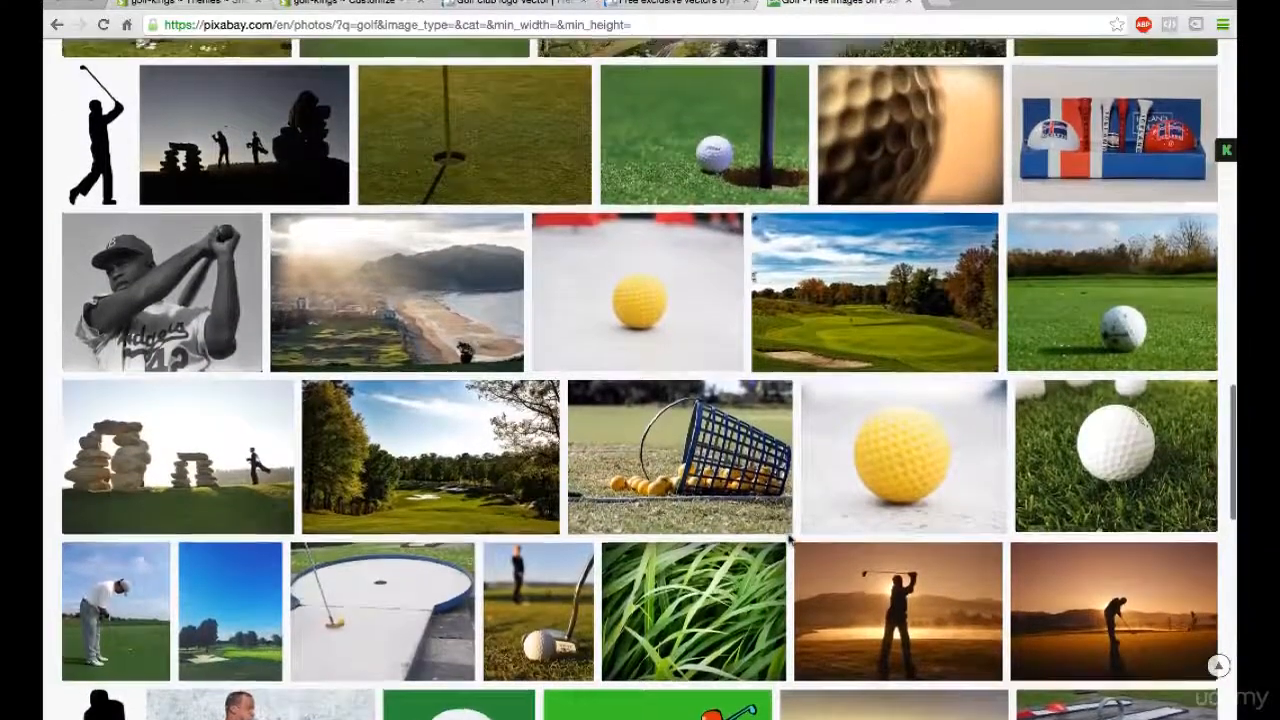
- Preview the South Carolina golf course photo, and open the close-up photo of the golfer putting in purple-and-white shoes
scroll(789, 540, "up", 2)
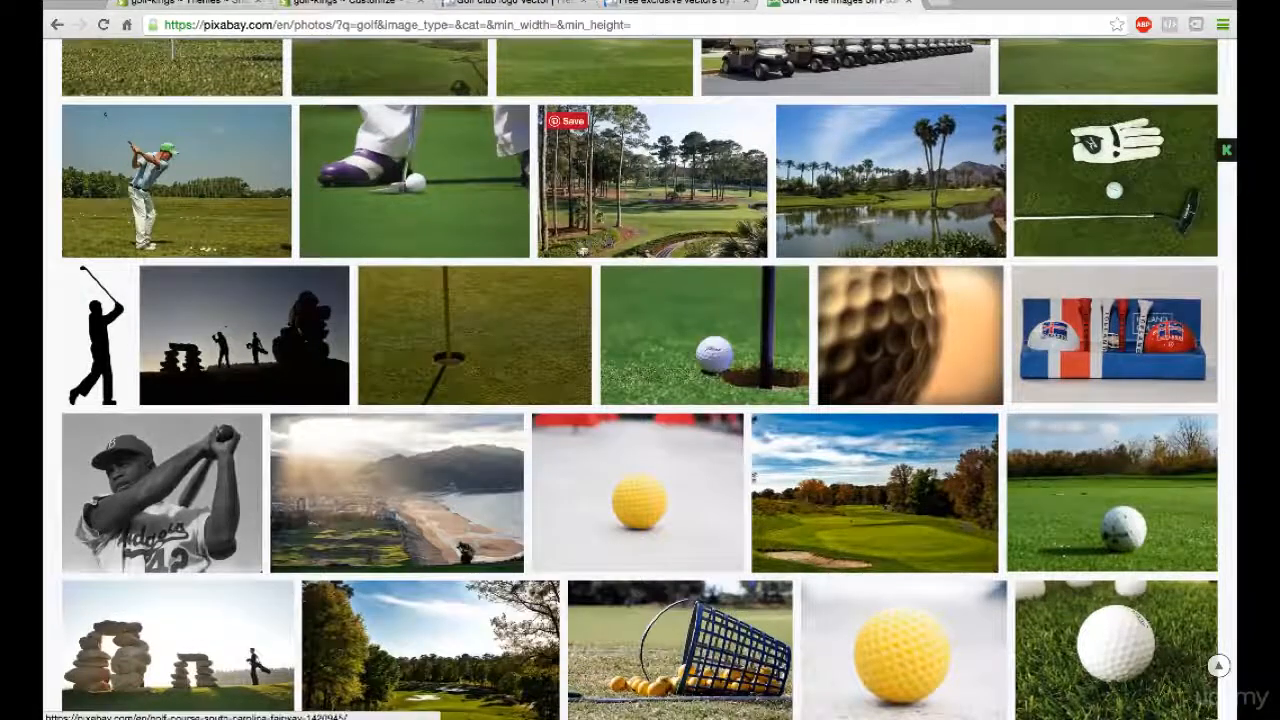
mouse_move(687, 203)
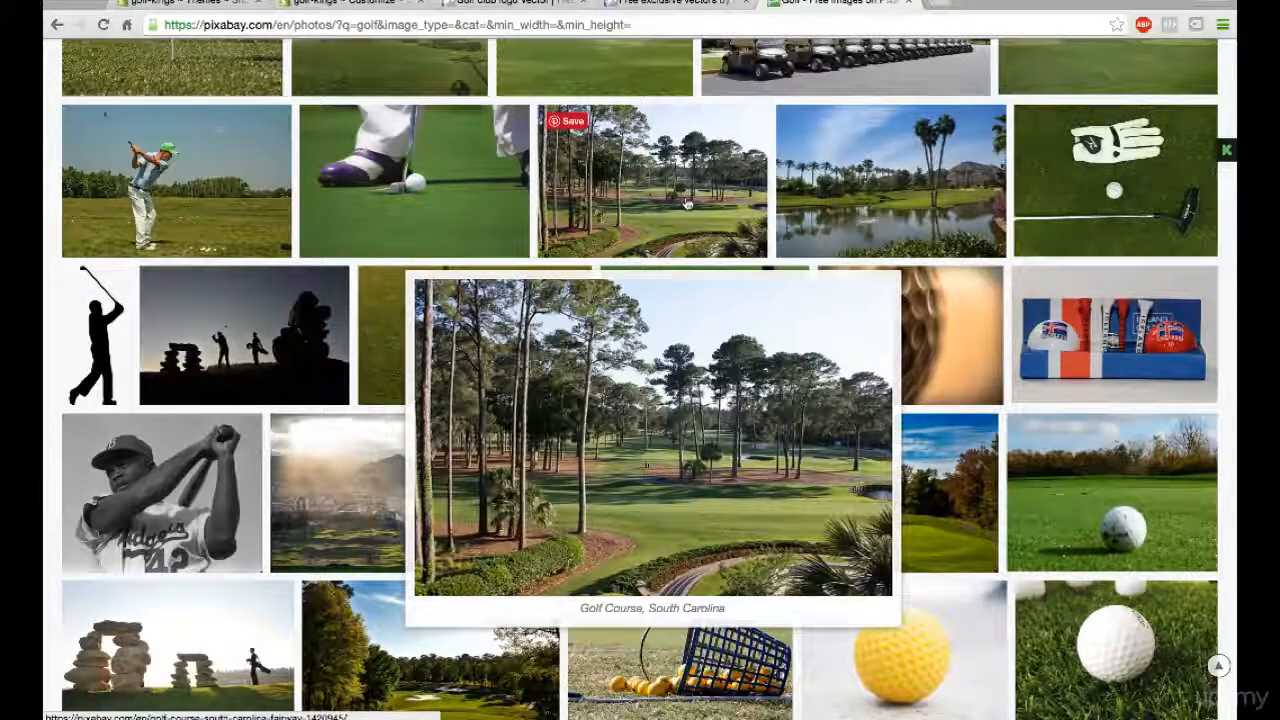
scroll(687, 203, "up", 1)
left_click(392, 218)
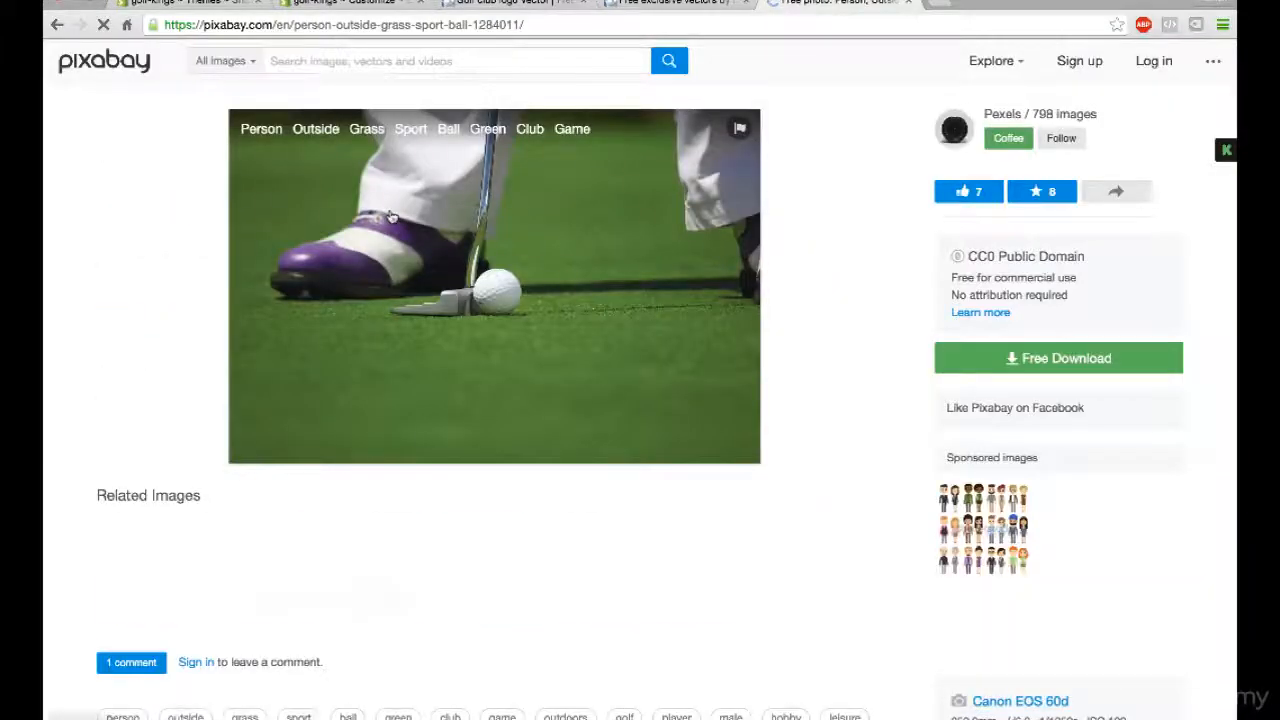
- Download the putting photo for free in size L, 1920×1280, completing the captcha
left_click(1038, 366)
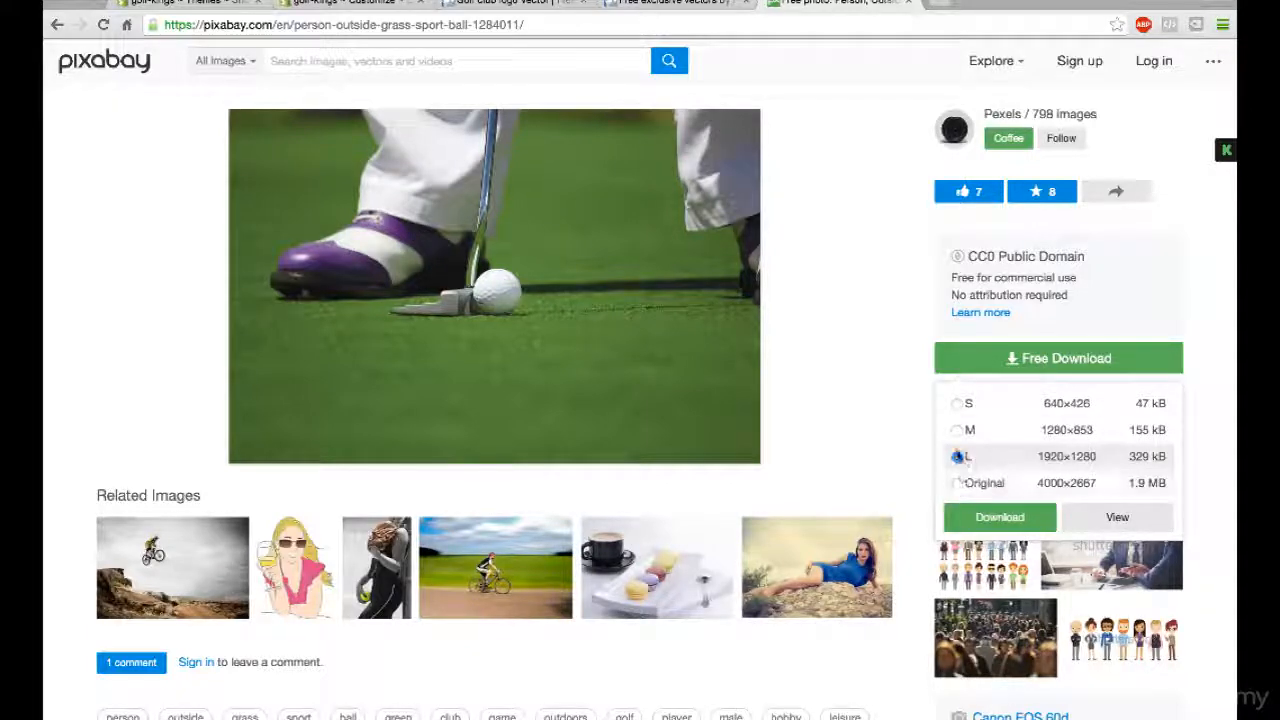
left_click(998, 518)
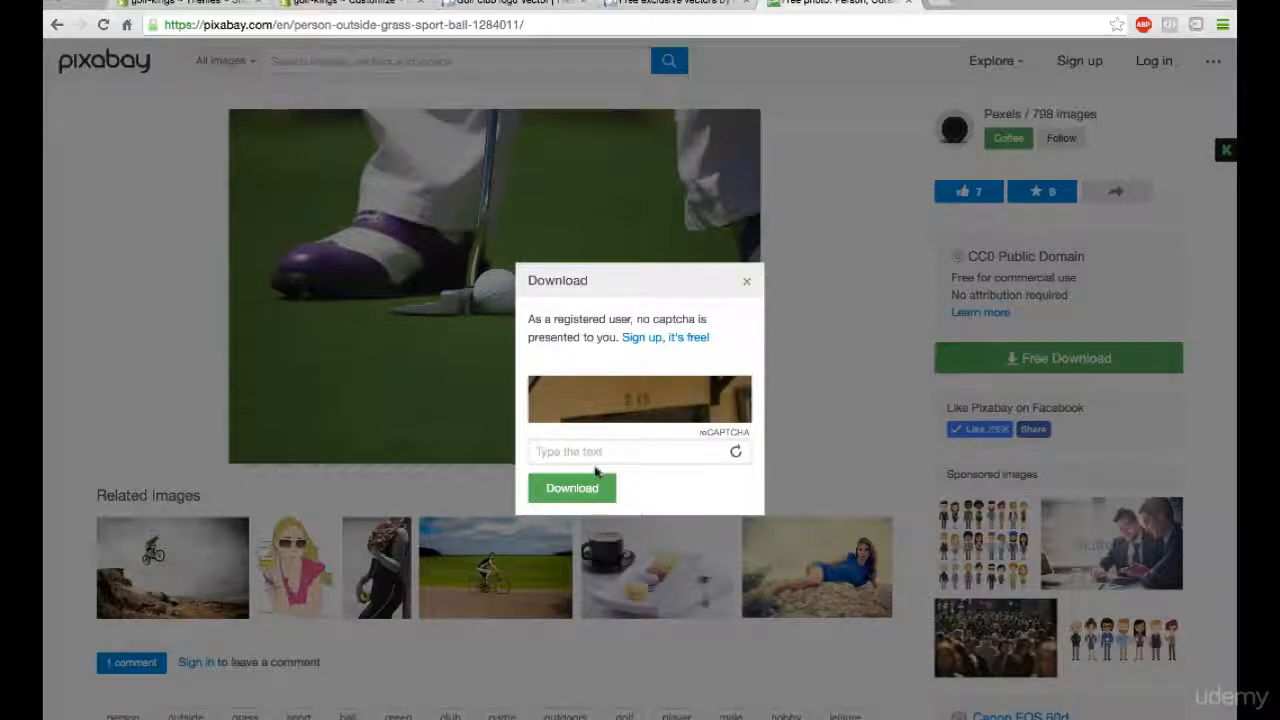
left_click(583, 449)
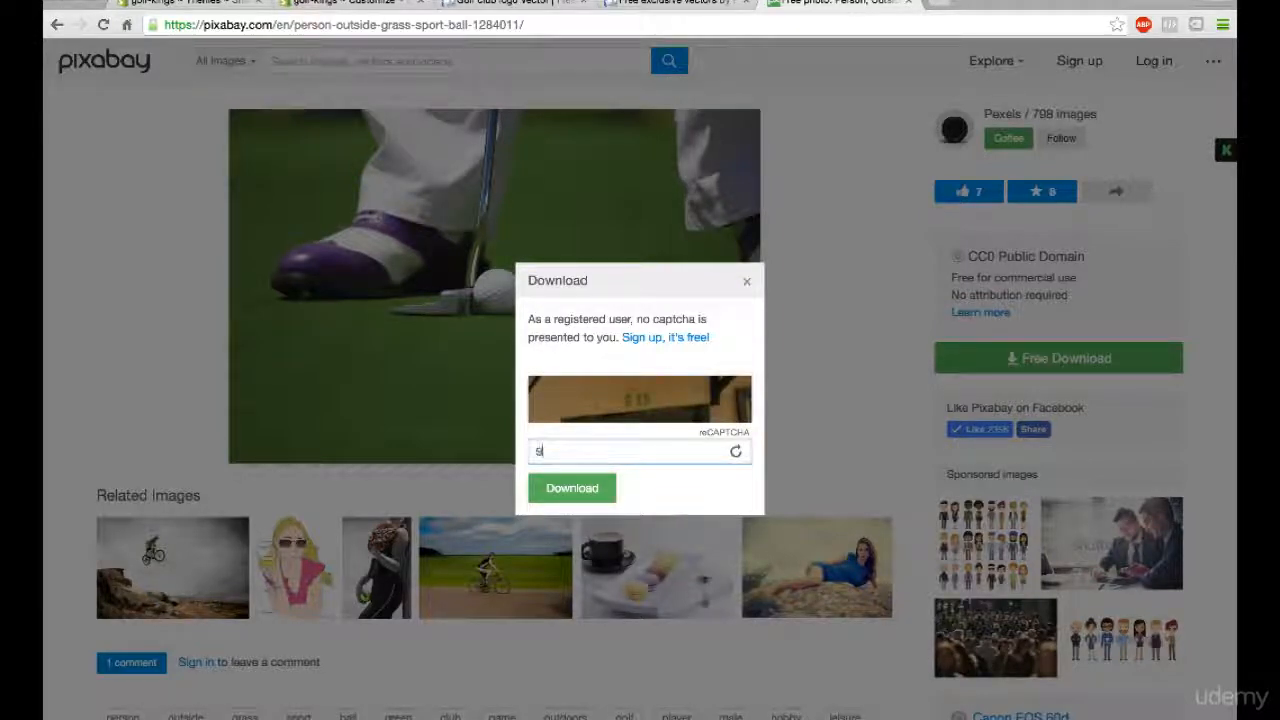
left_click(558, 494)
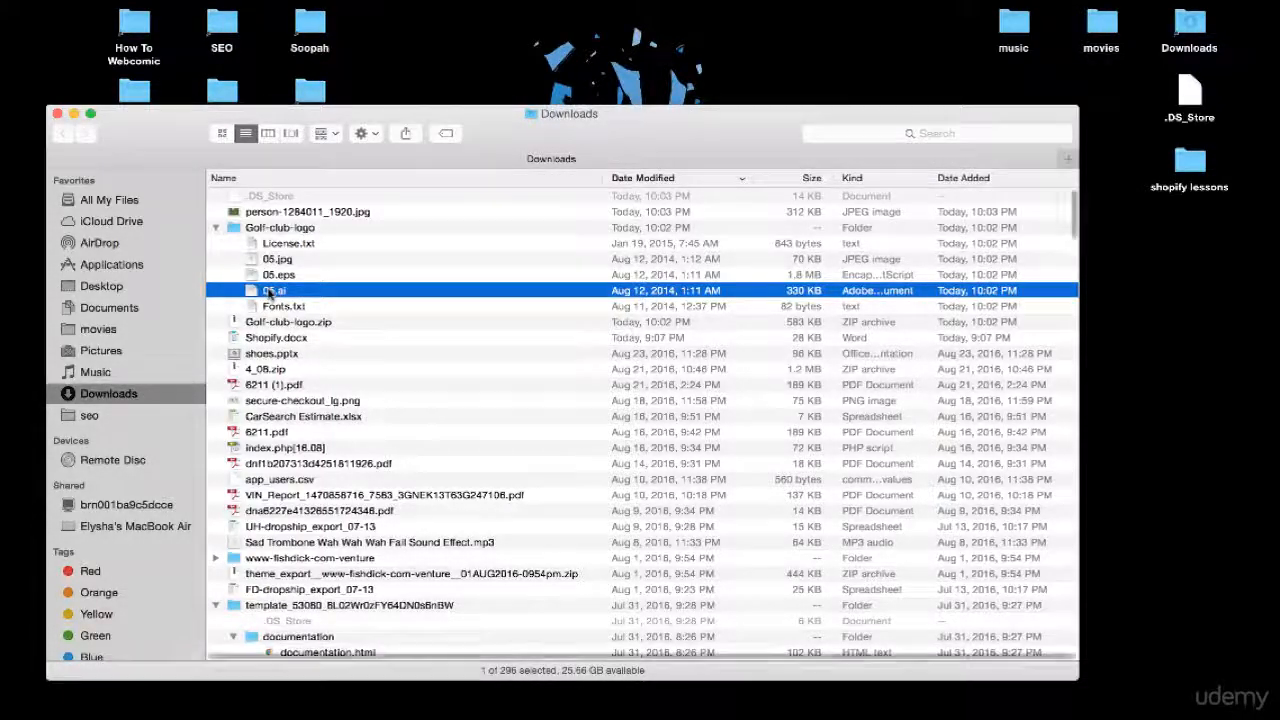
- Open 05.ai from the Golf-club-logo folder in Adobe Illustrator and delete the logo's background shape
right_click(270, 291)
mouse_move(300, 316)
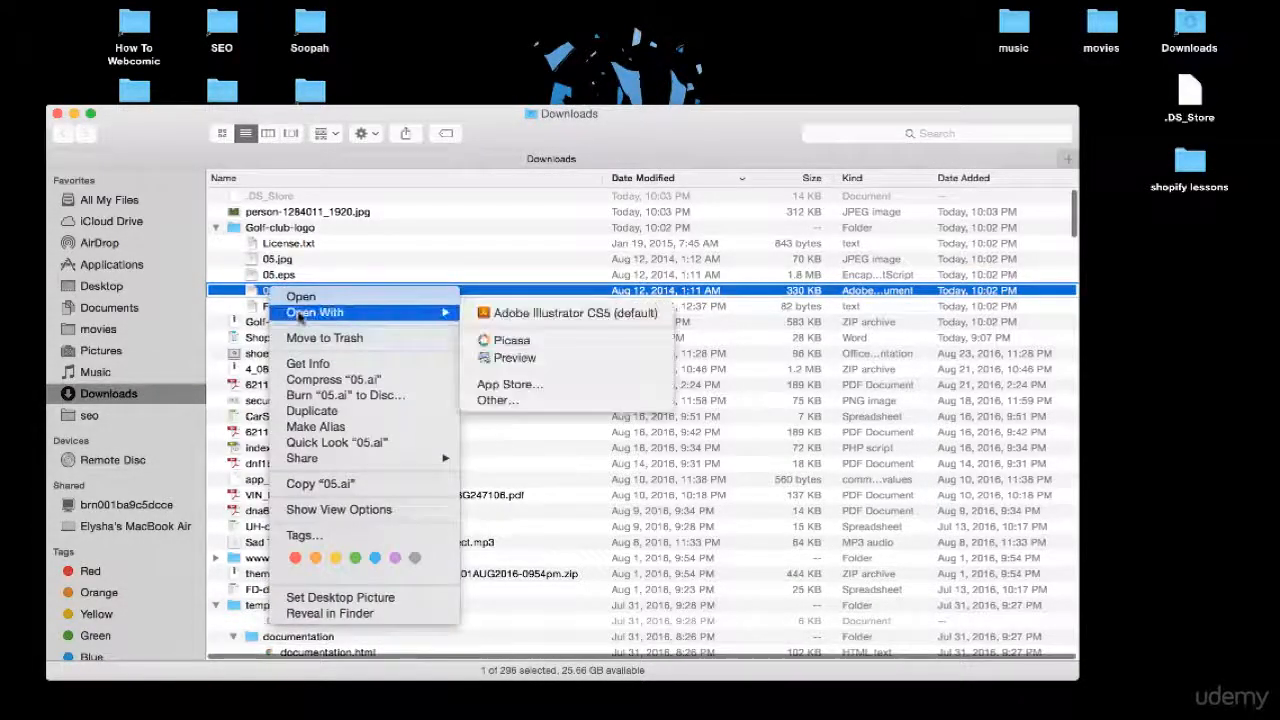
left_click(494, 313)
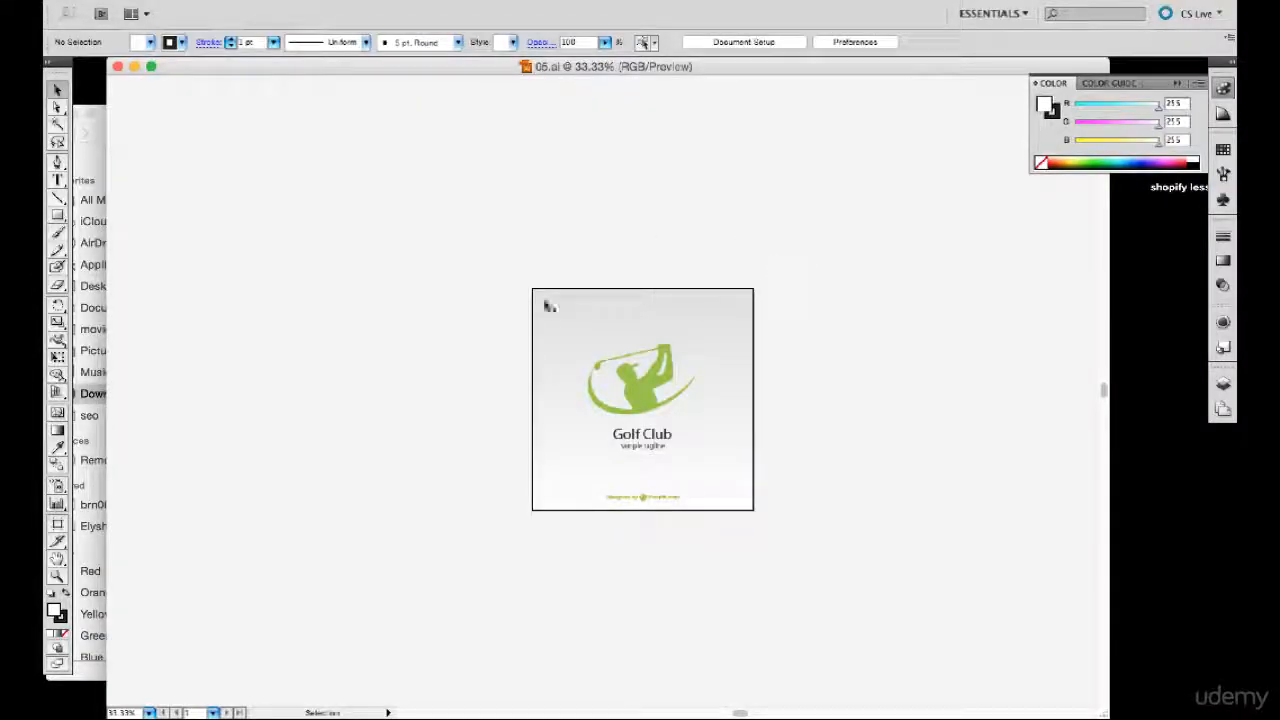
left_click(549, 310)
key("Delete")
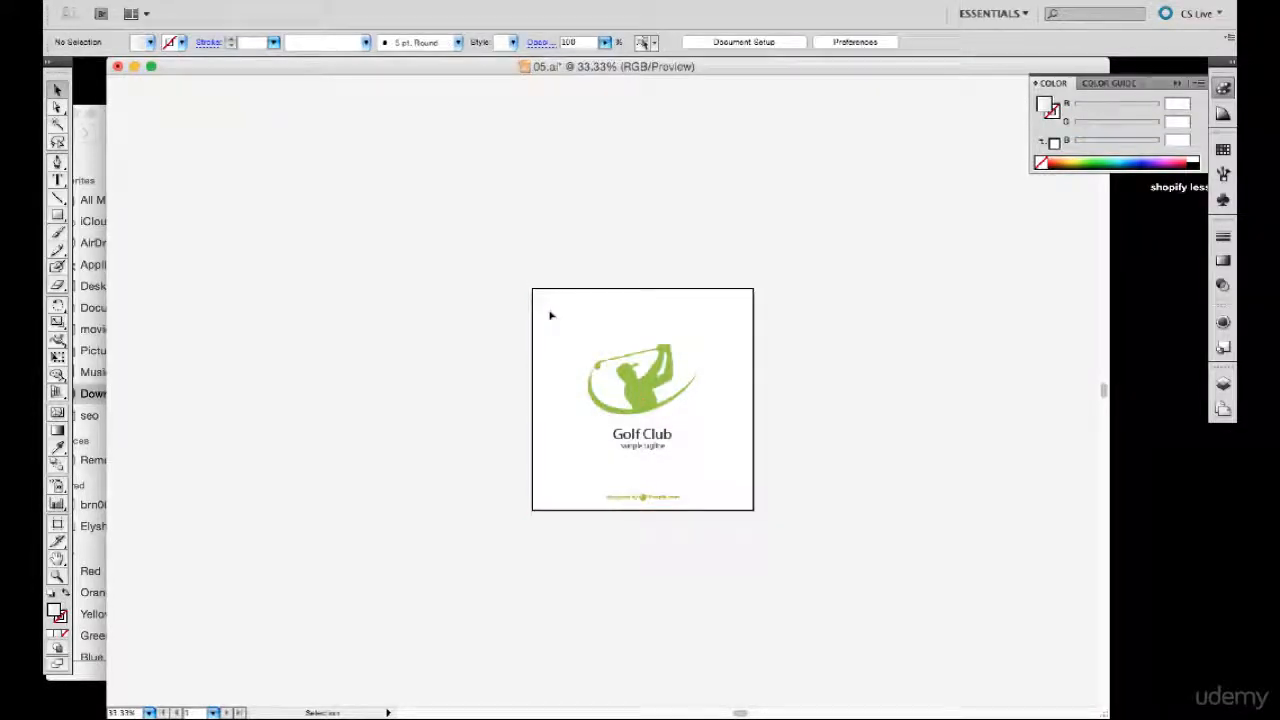
- Change the logo's "Golf Club" text to "Golf Kings" and remove the sample tagline below it
left_click_drag(673, 433, 706, 459)
left_click(736, 453)
double_click(650, 436)
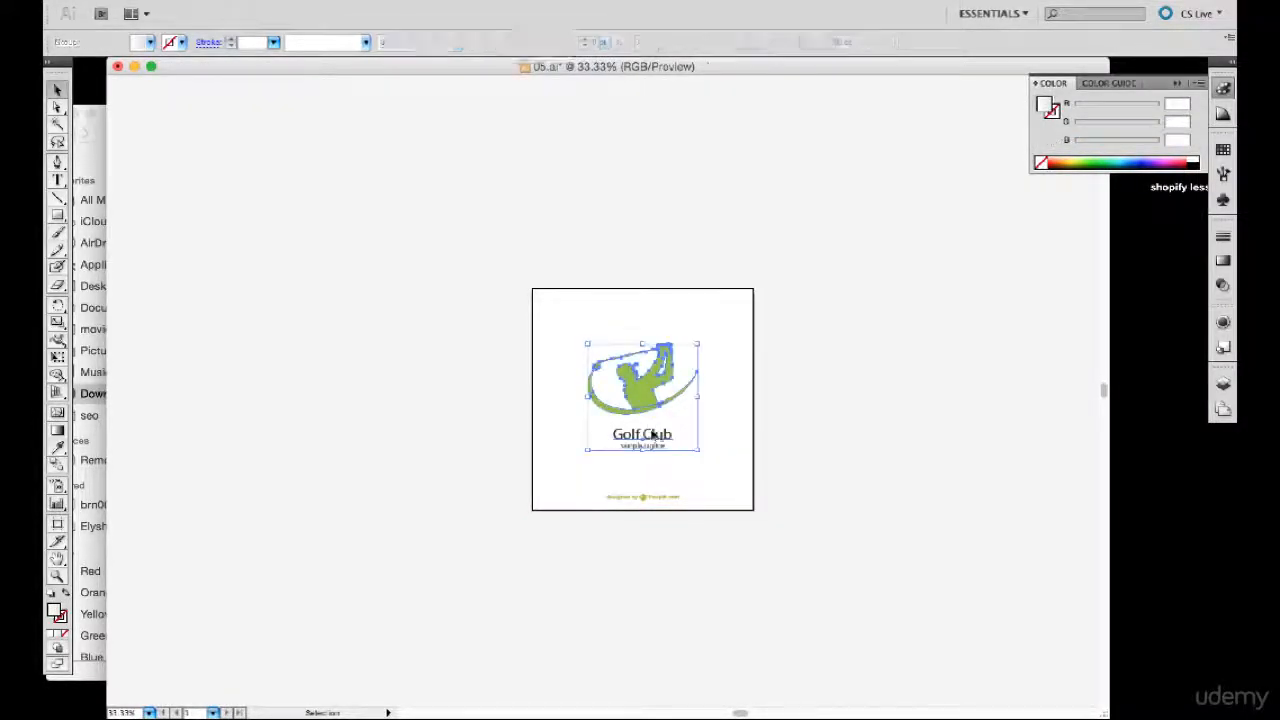
left_click(645, 438)
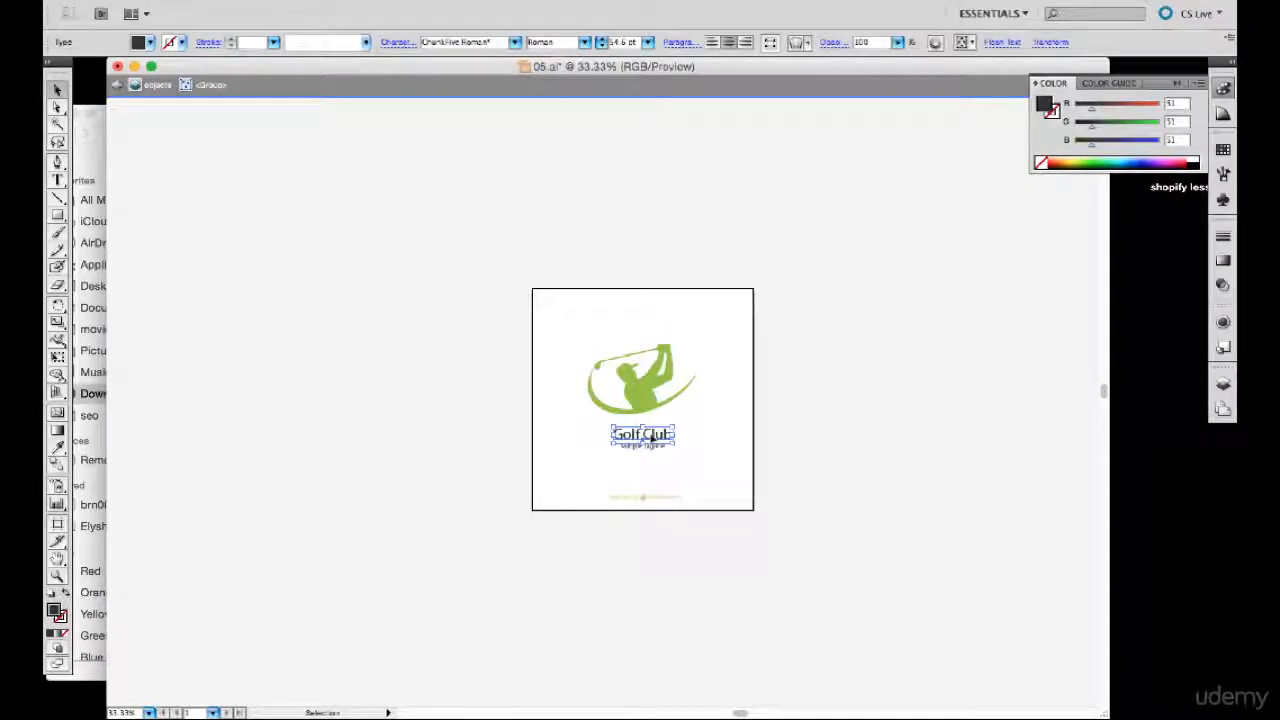
double_click(651, 437)
triple_click(650, 433)
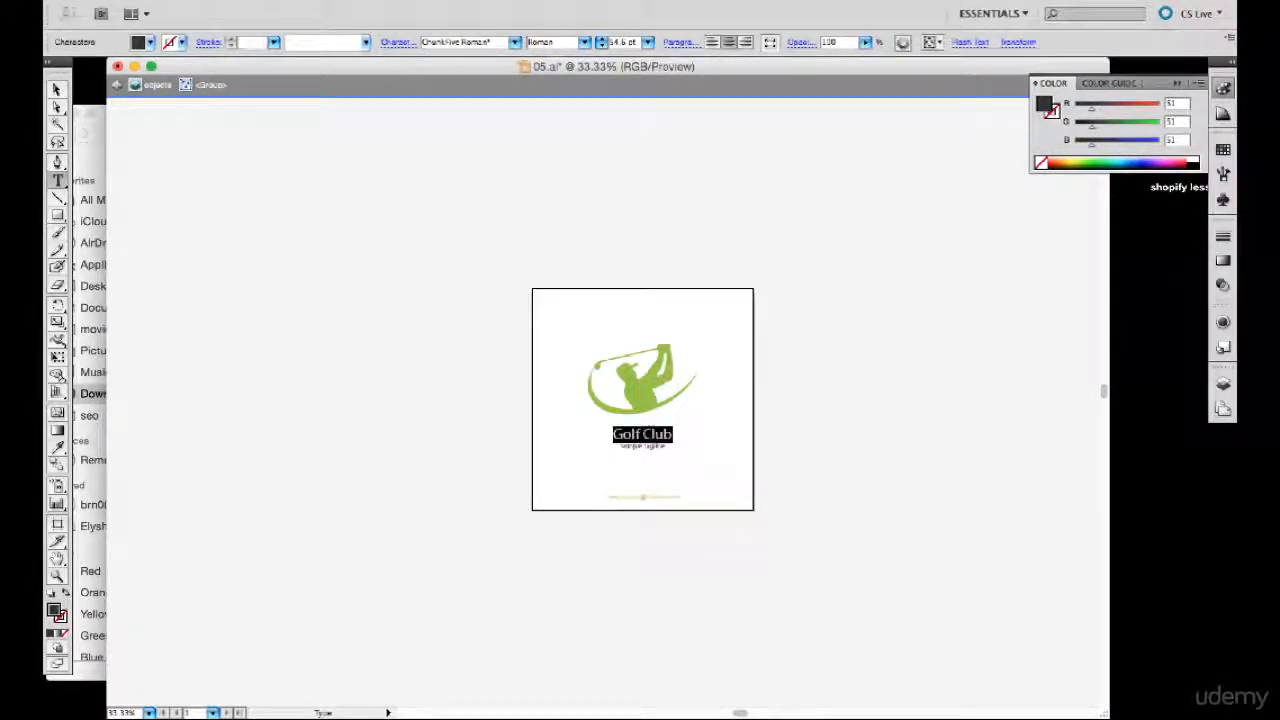
type("Golf")
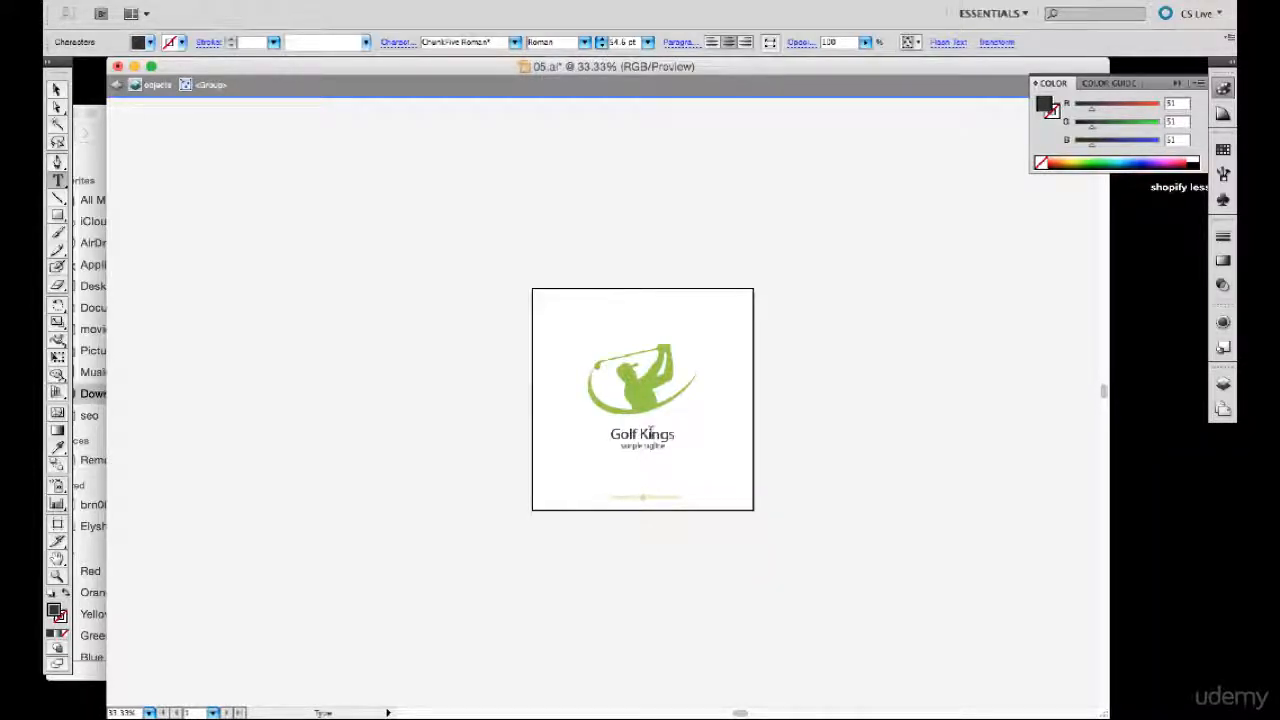
key("Escape")
left_click(412, 332)
- Delete all parts of the green Freepik credit line near the artboard's lower edge
left_click_drag(586, 478, 750, 540)
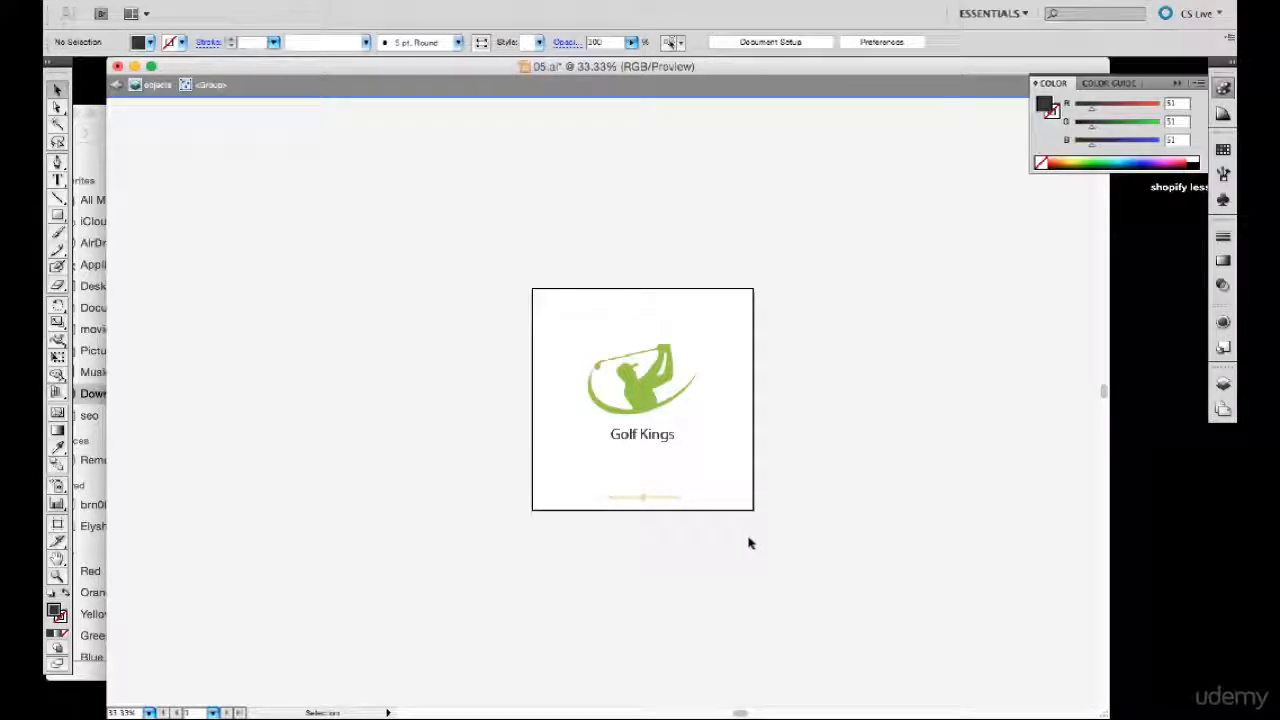
double_click(612, 501)
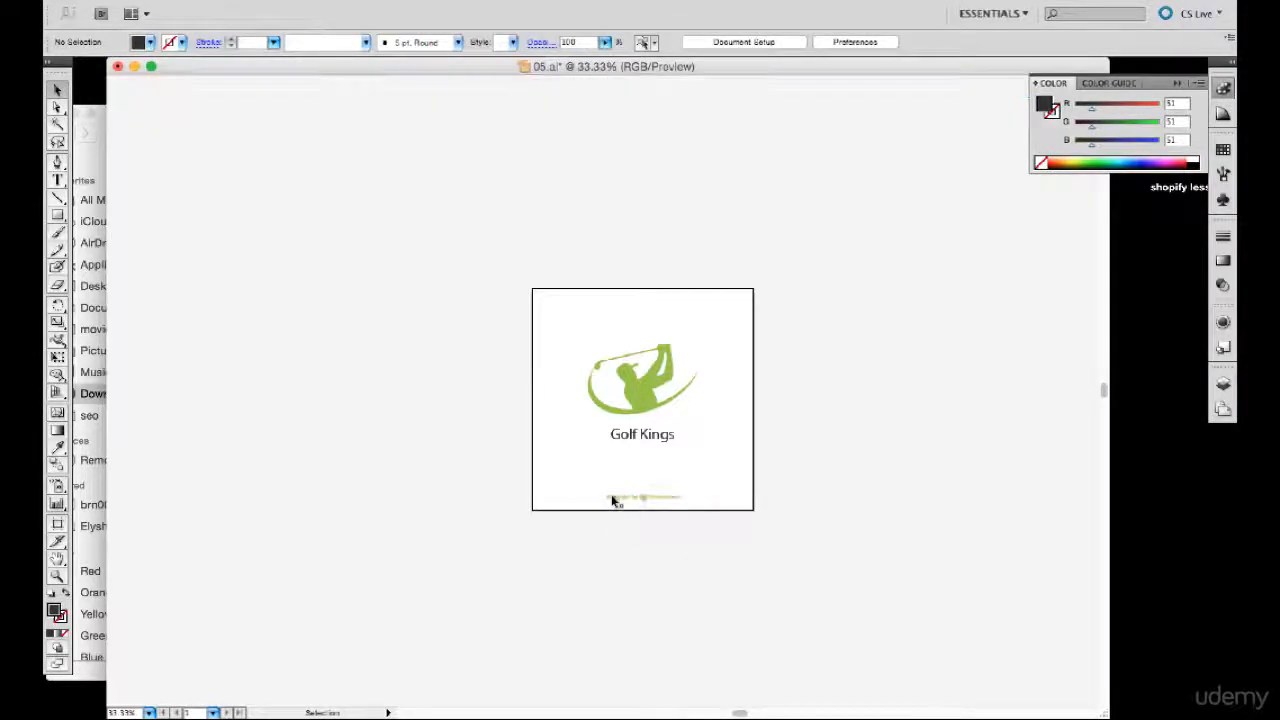
left_click(632, 499)
double_click(632, 499)
double_click(632, 499)
left_click(628, 496)
left_click_drag(591, 481, 692, 510)
key("Delete")
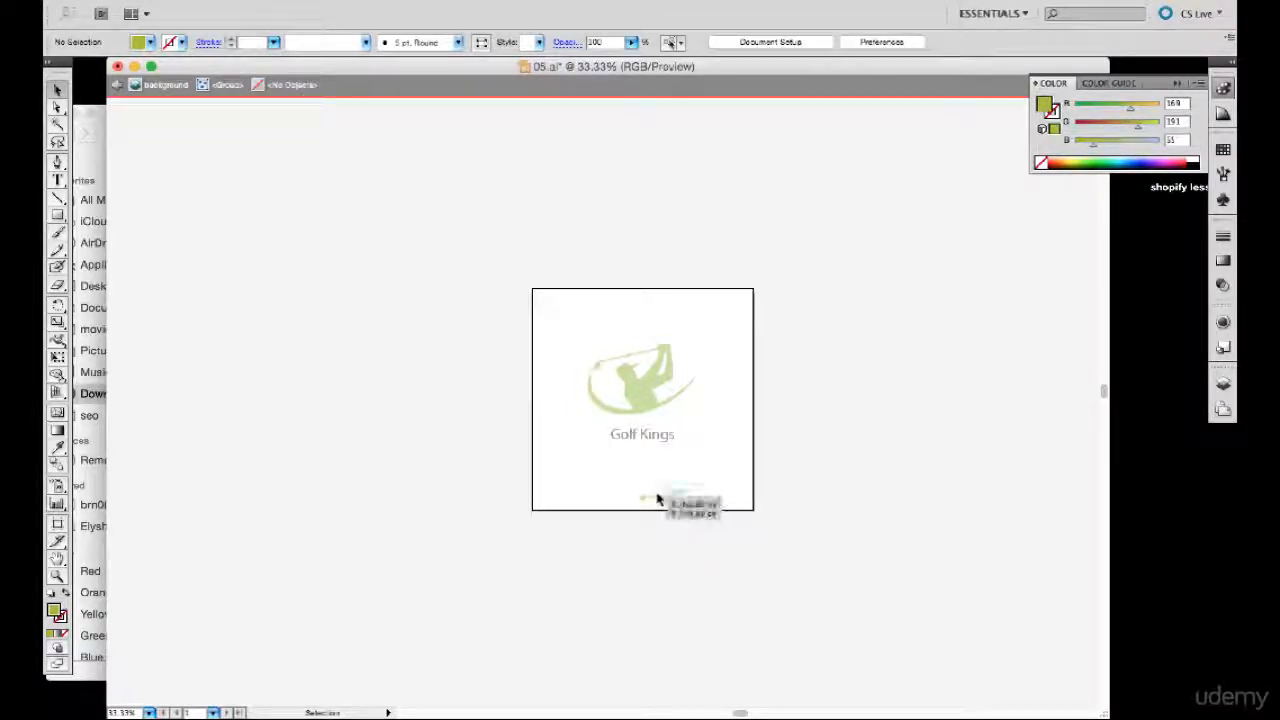
double_click(652, 499)
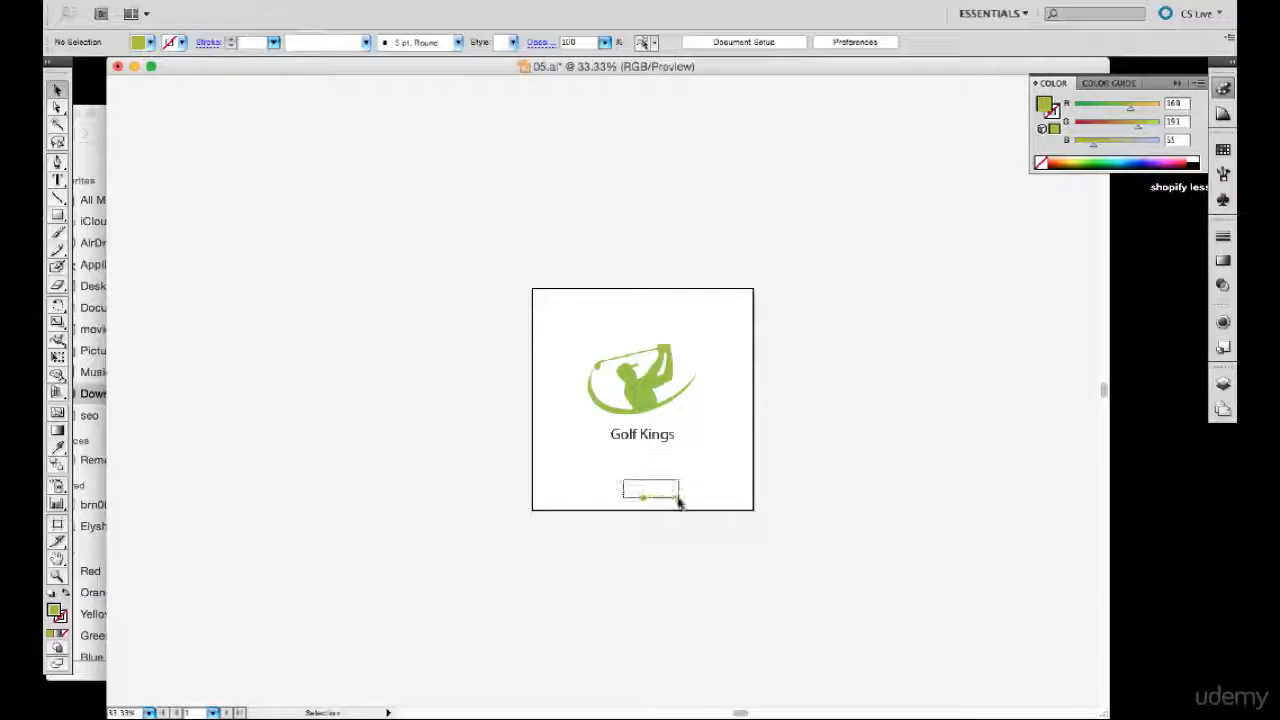
left_click_drag(678, 501, 691, 523)
key("Delete")
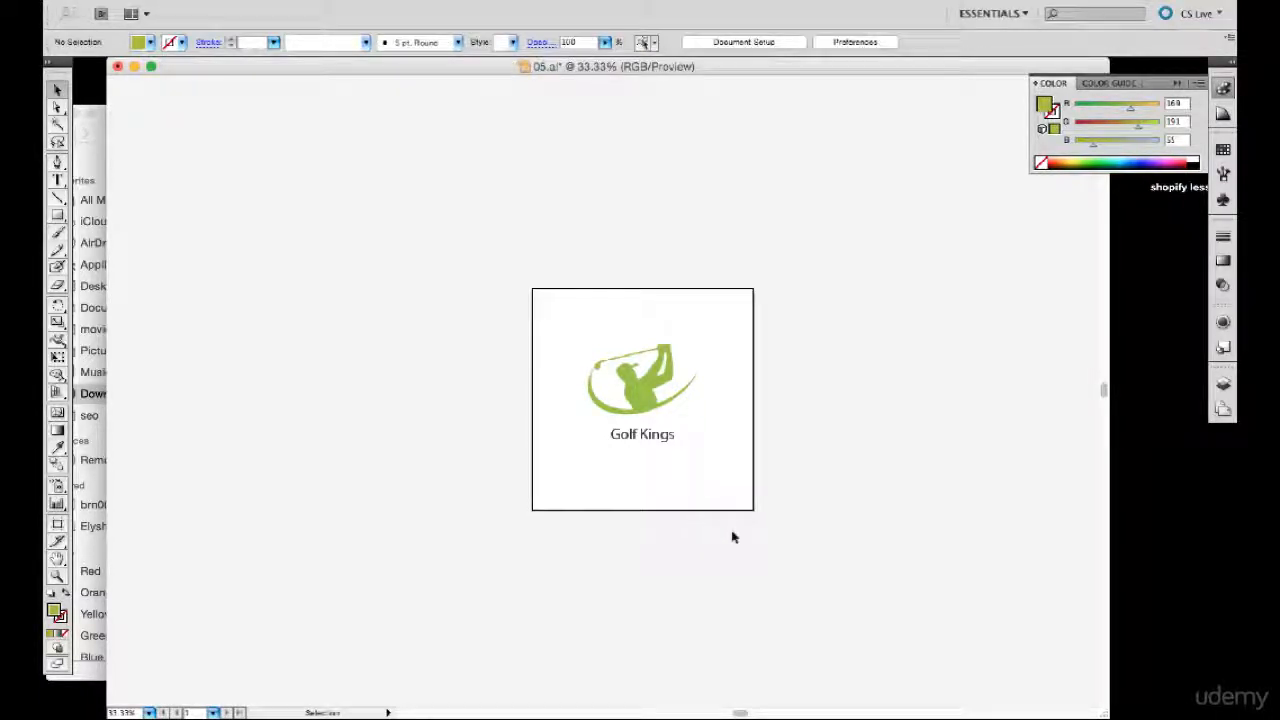
- Isolate the "Golf Kings" text within the logo group and delete it, keeping only the golfer graphic
left_click_drag(568, 318, 729, 489)
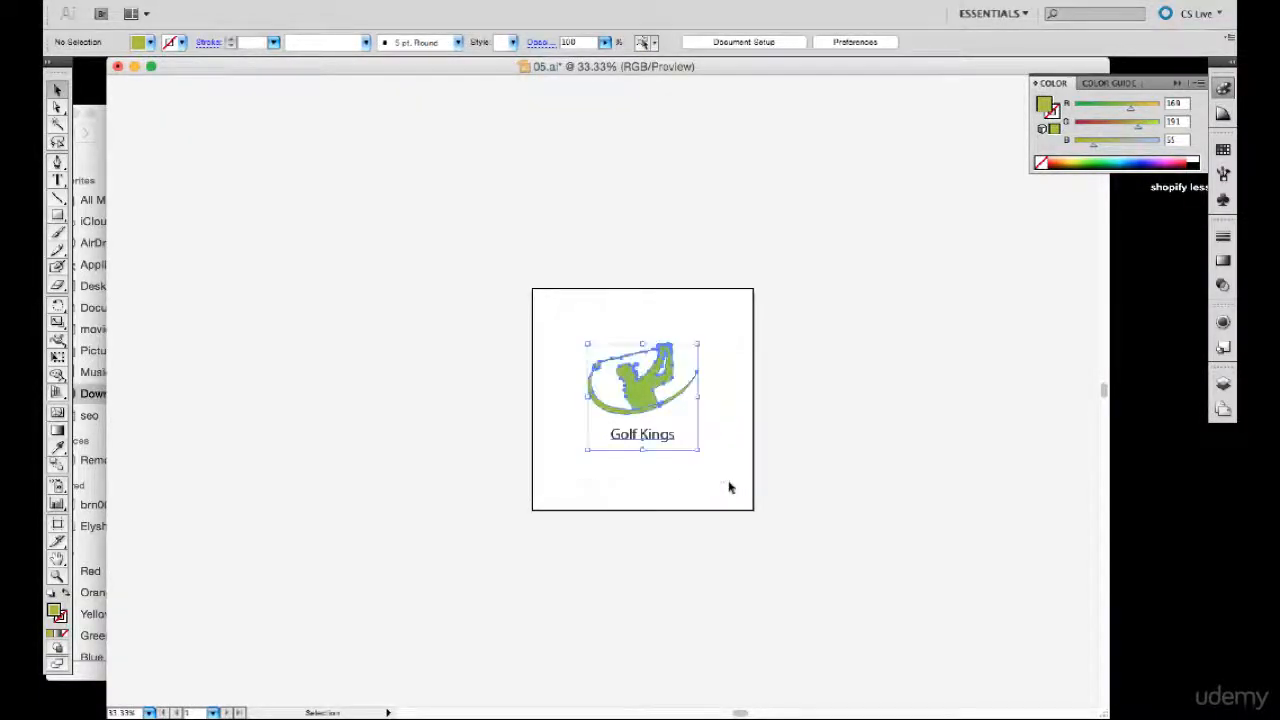
left_click(817, 471)
left_click(658, 448)
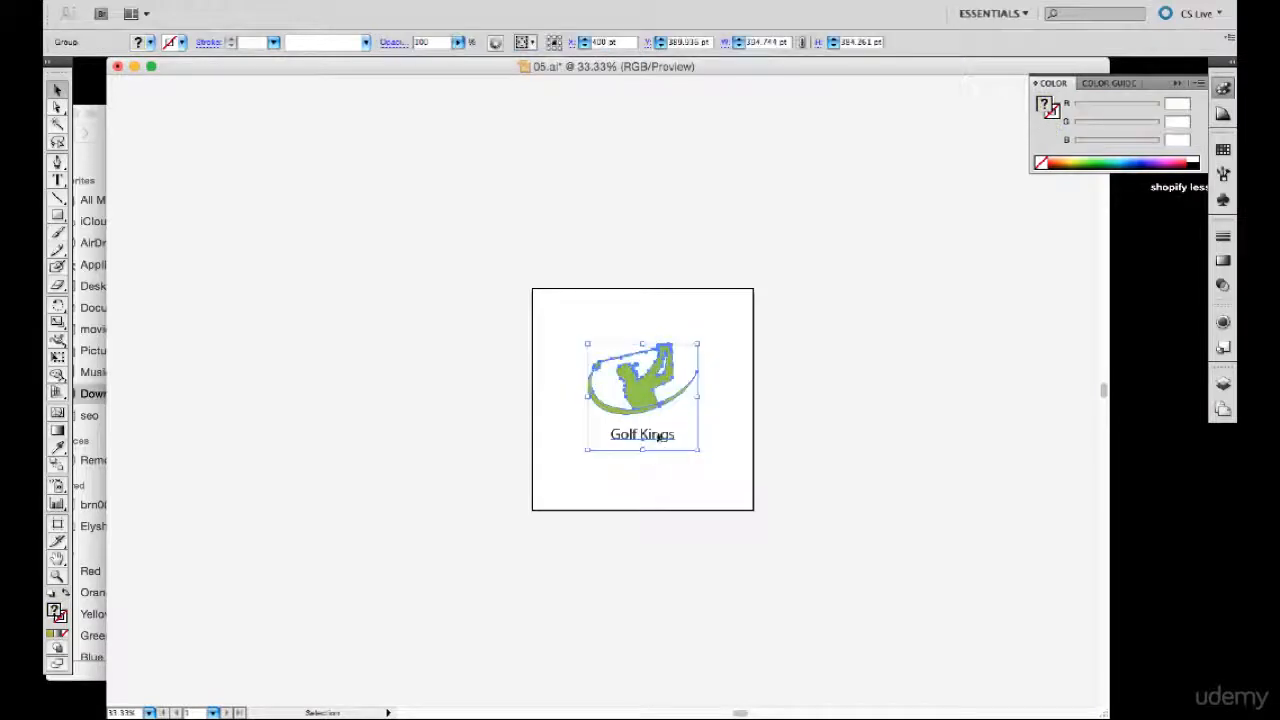
left_click(541, 317)
left_click(658, 448)
left_click(657, 452)
left_click(657, 449)
left_click(657, 451)
left_click(657, 449)
double_click(657, 445)
left_click(654, 438)
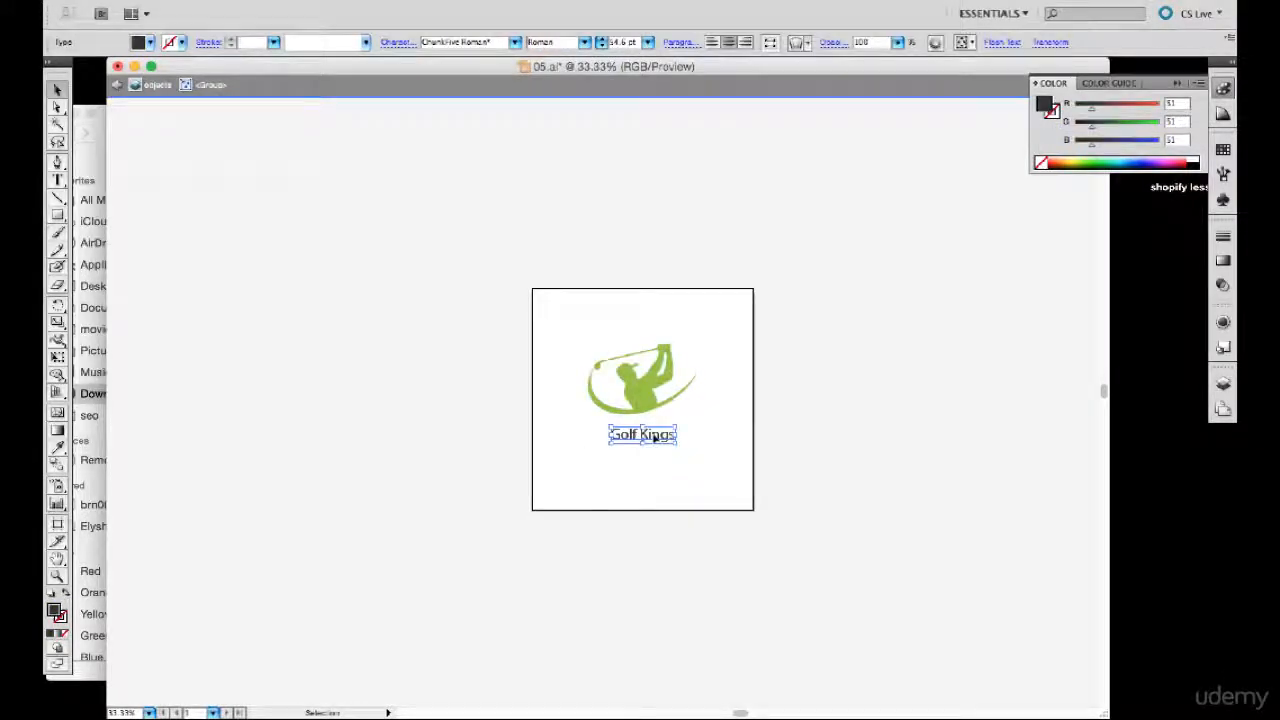
key("Delete")
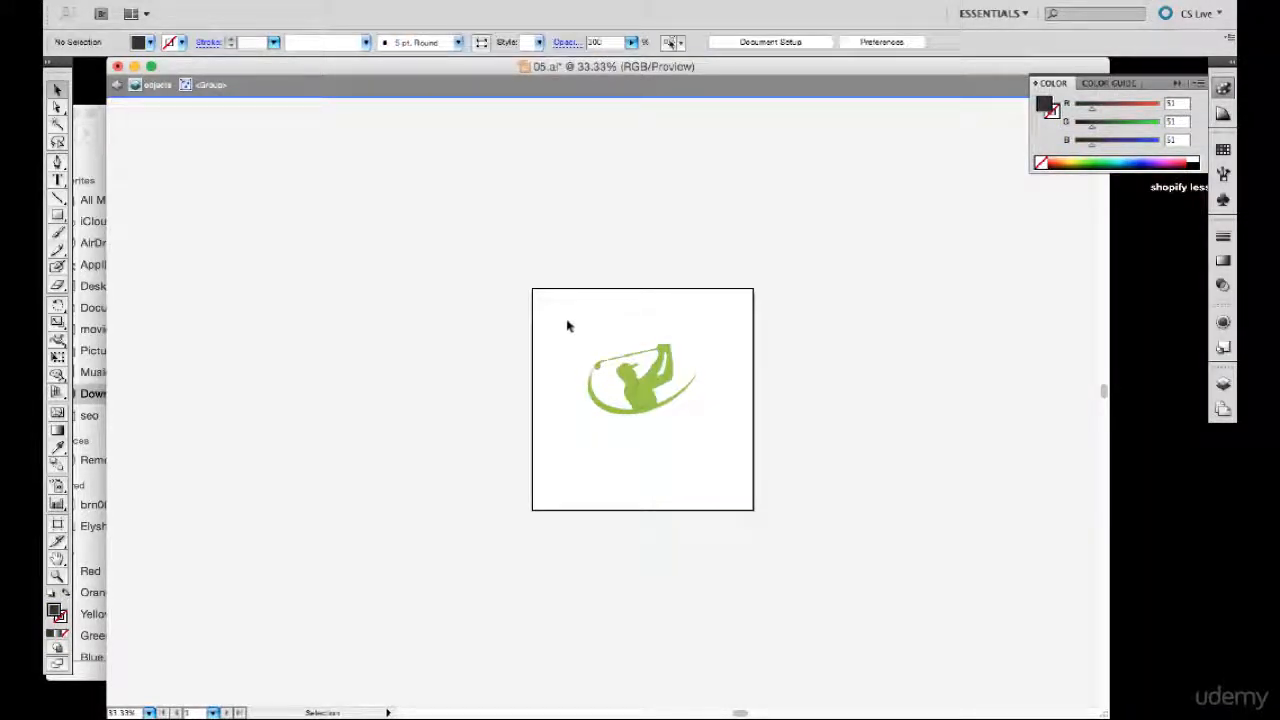
- Enlarge the golfer graphic proportionally to about 761 × 493 pt so it nearly spans the artboard's width
left_click_drag(645, 402, 749, 486)
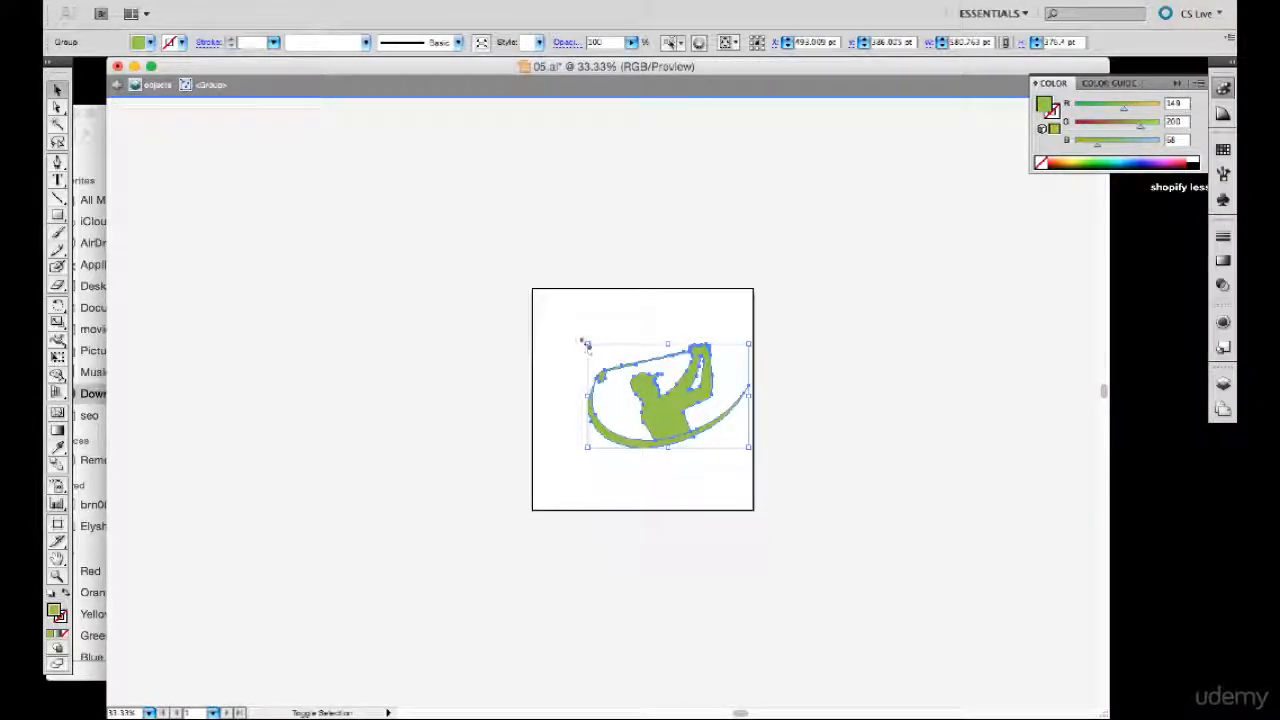
left_click_drag(586, 344, 535, 297)
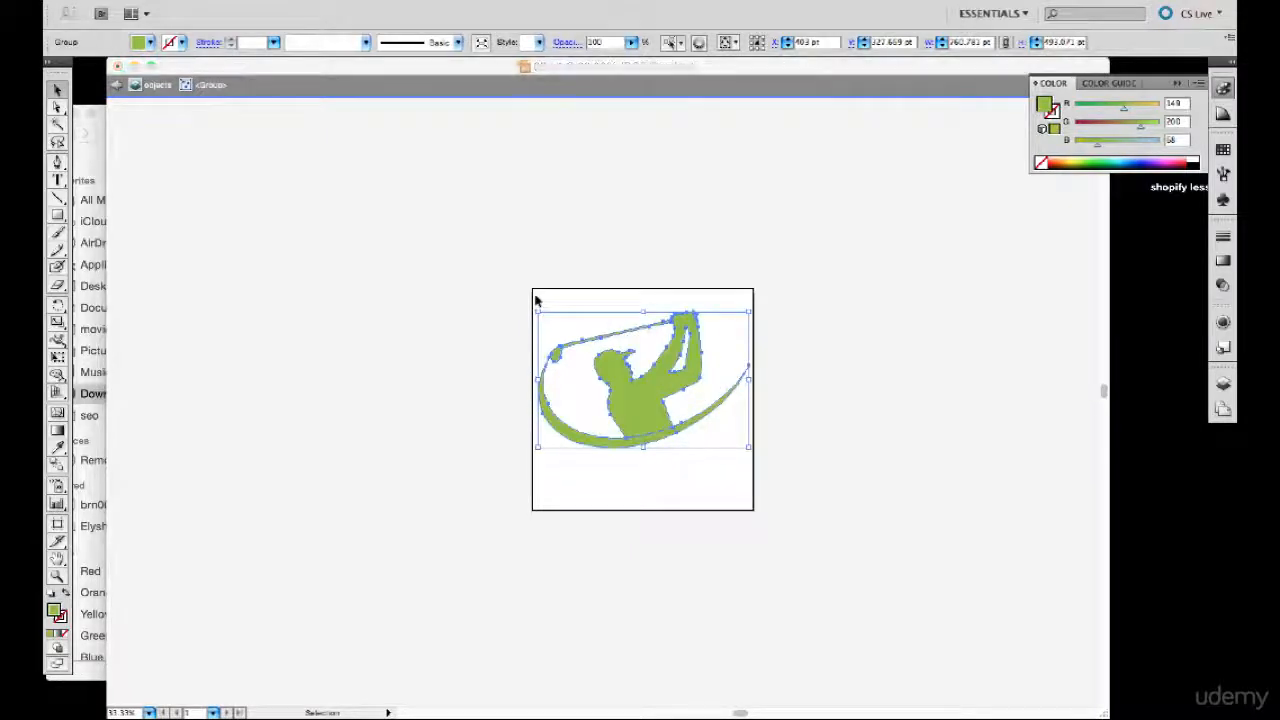
key("Return")
left_click(711, 199)
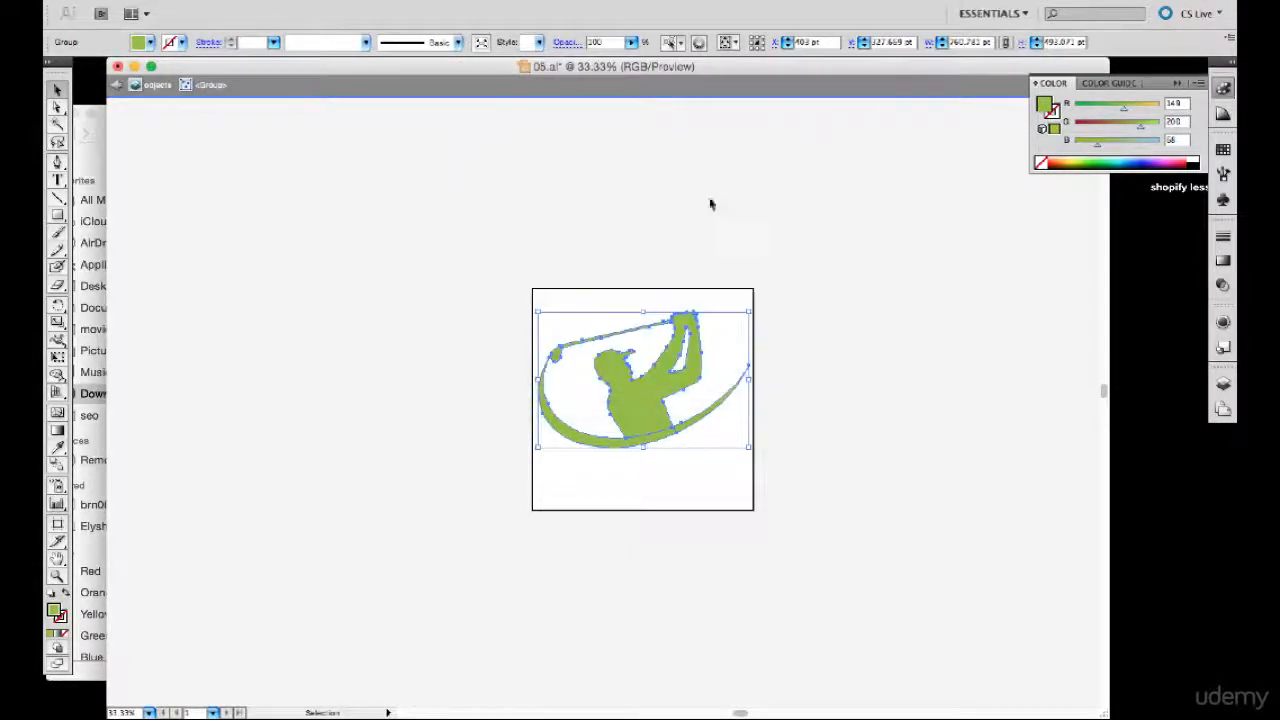
left_click(497, 226)
- Save the logo as 05a.eps in Illustrator EPS format in the Golf-club-logo folder
left_click(166, 0)
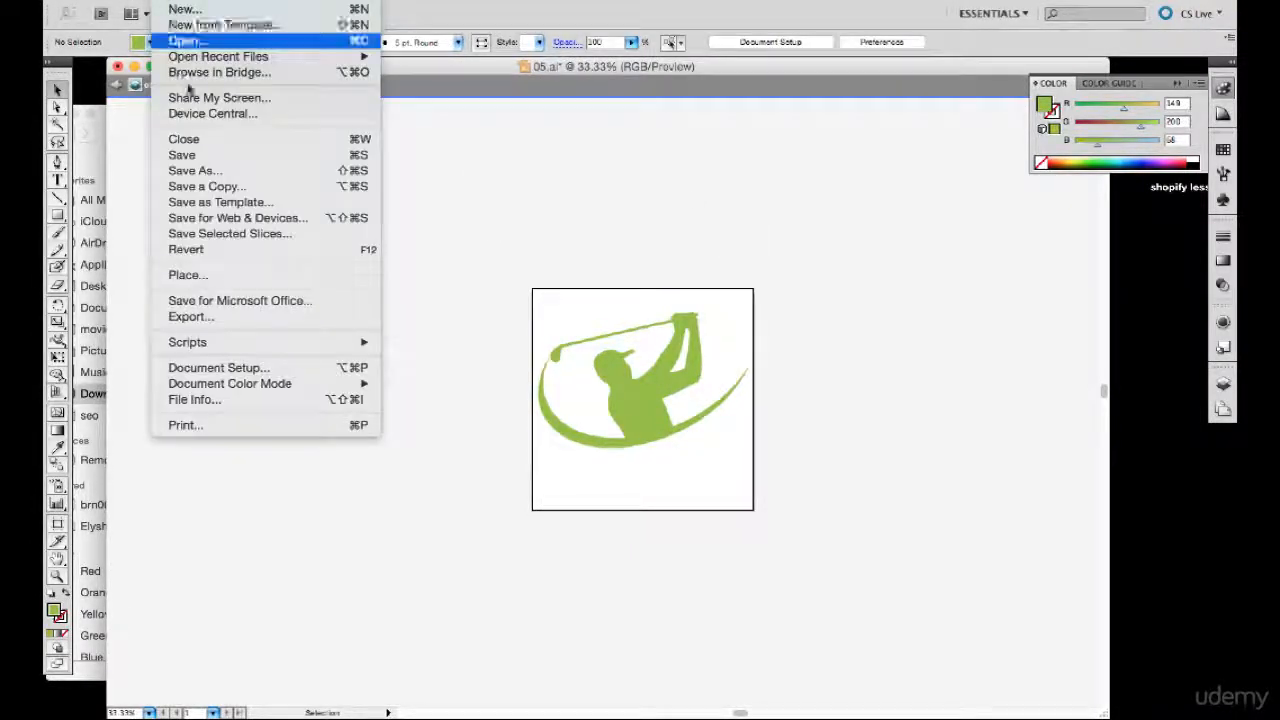
left_click(208, 171)
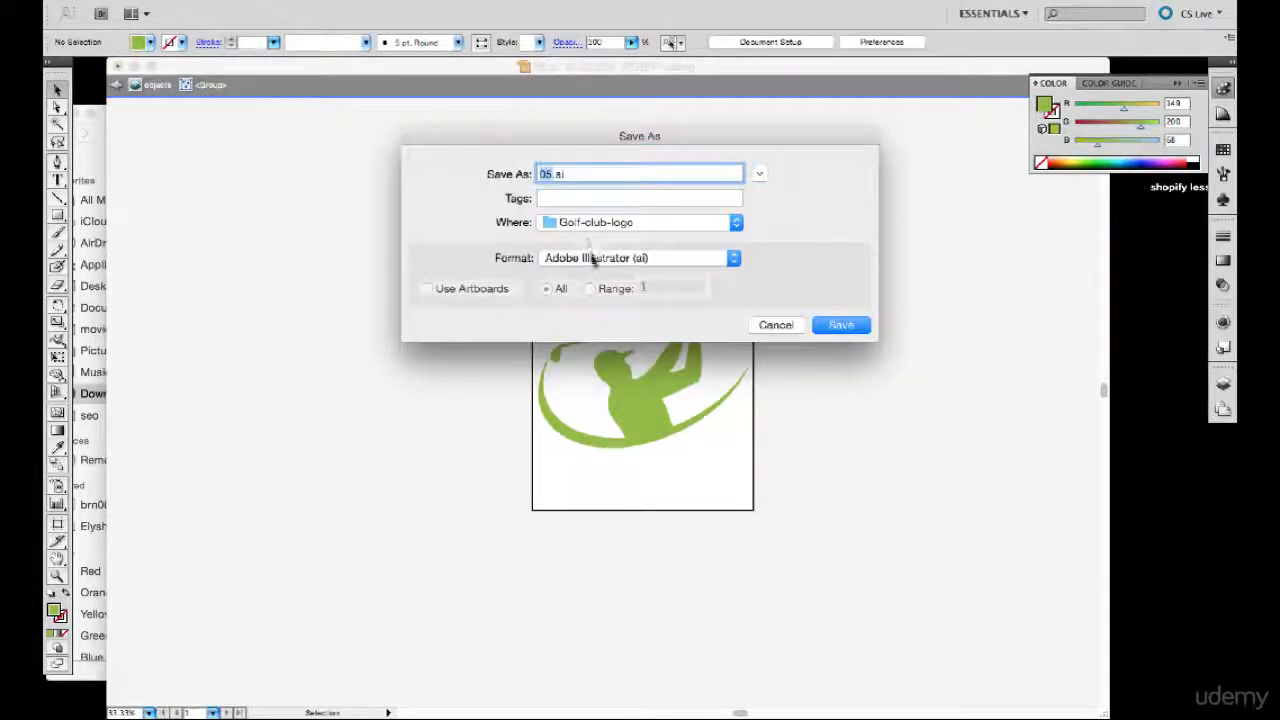
left_click(593, 258)
left_click(600, 272)
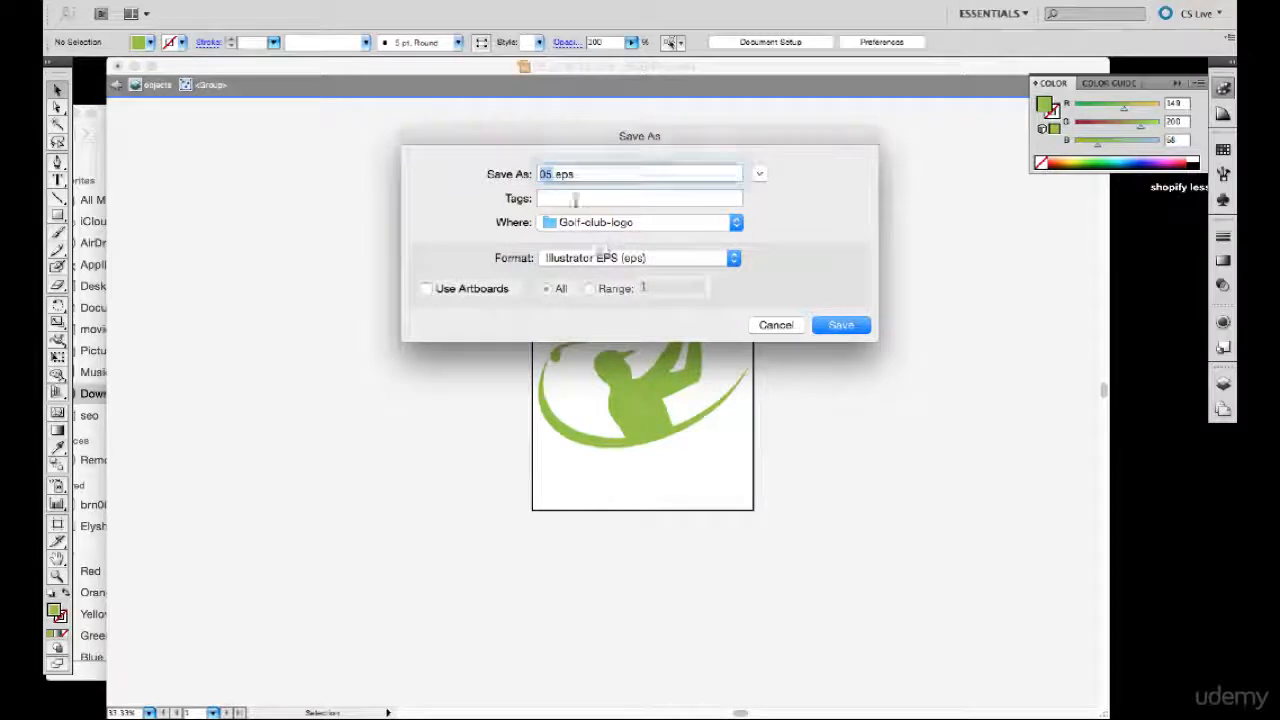
key("Return")
key("Return")
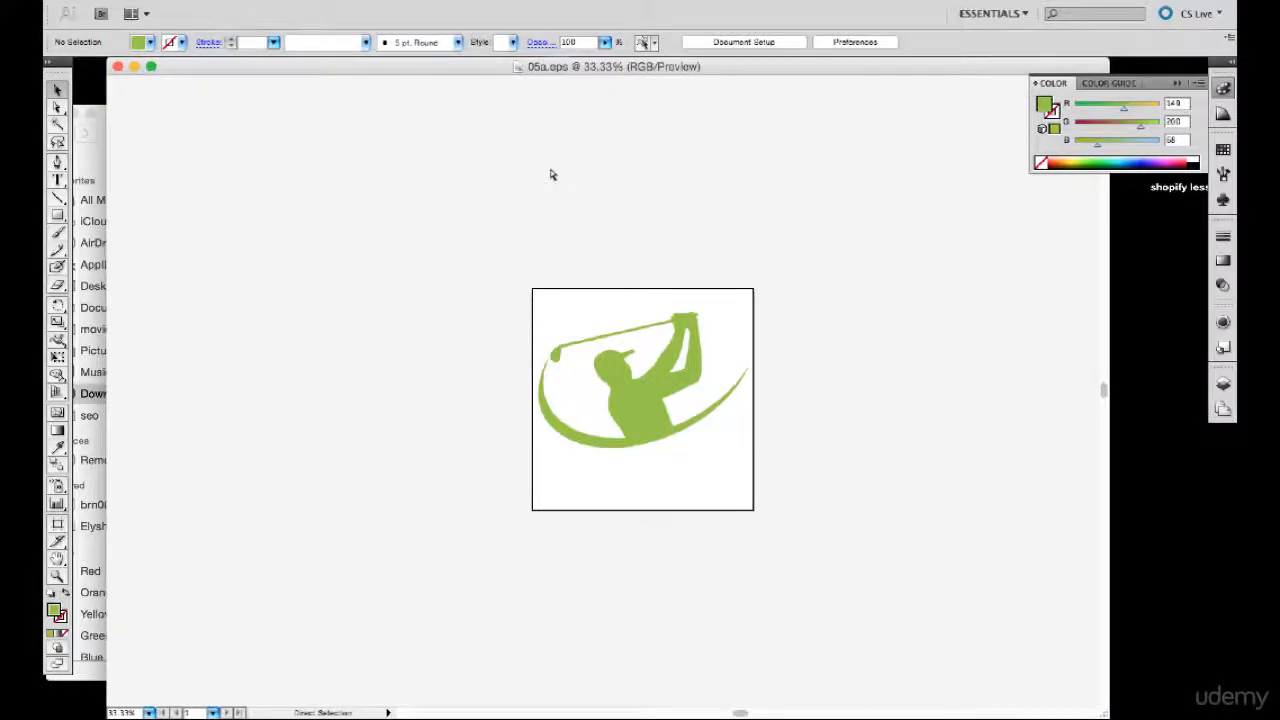
- Open 05a.eps from the Downloads folder in Adobe Photoshop CS5, rasterized at 761 × 501 pixels, 72 pixels/inch, CMYK Color
key("super+h")
left_click(277, 214)
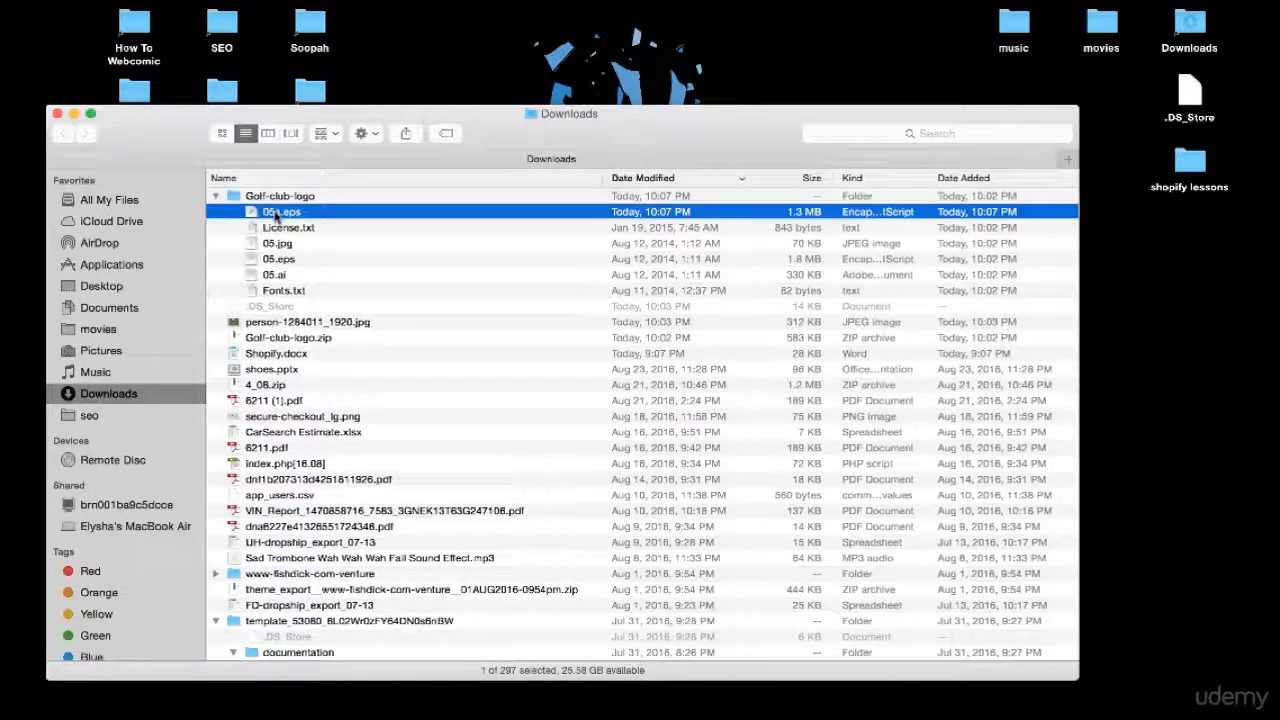
right_click(279, 214)
mouse_move(300, 238)
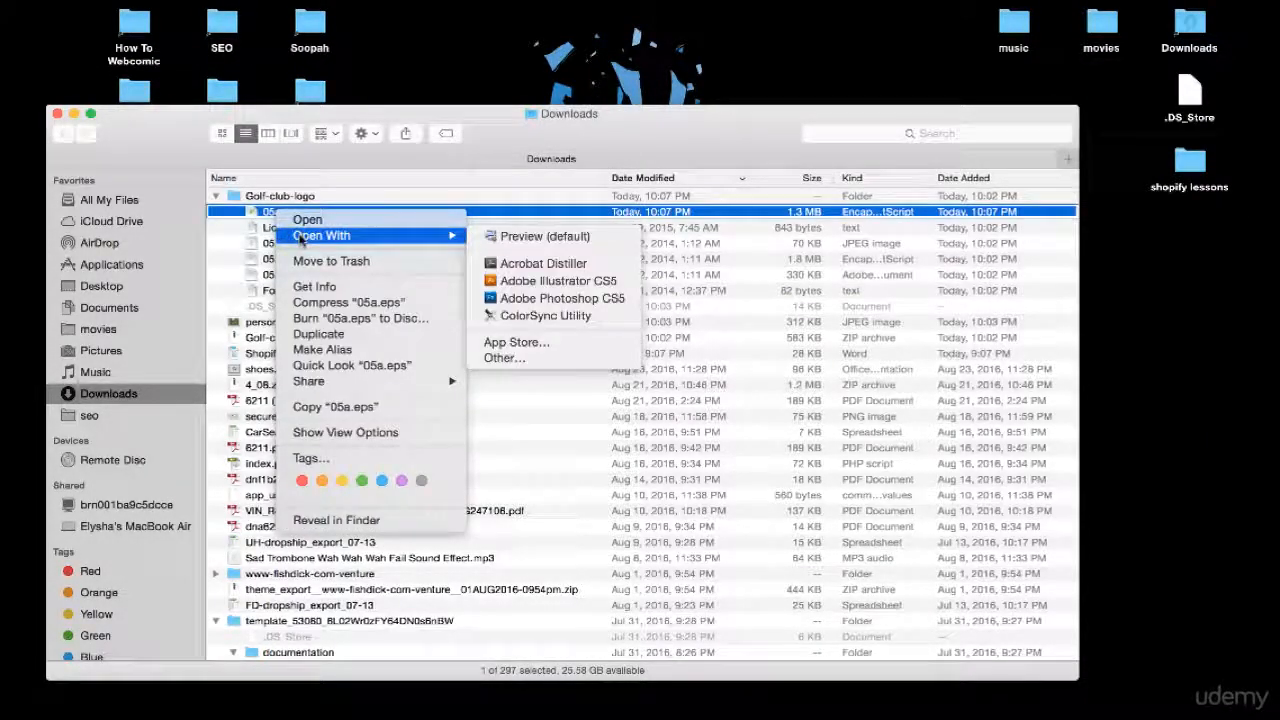
left_click(560, 298)
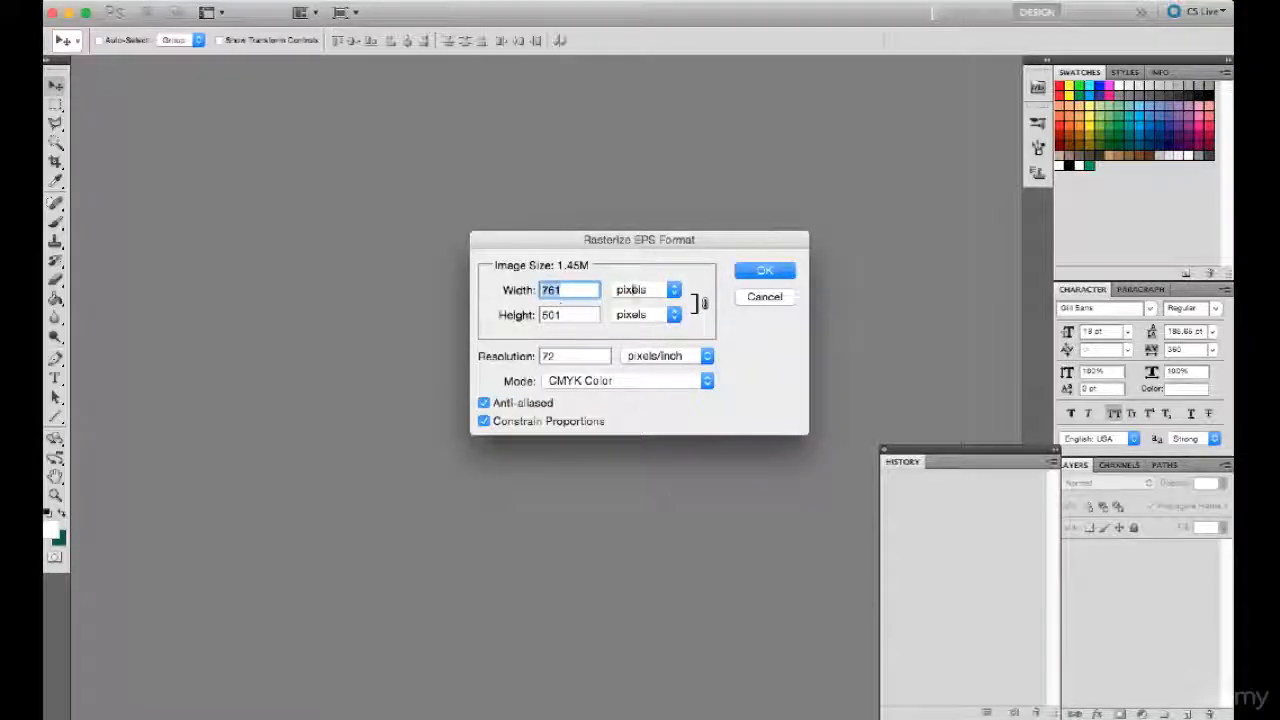
left_click(765, 272)
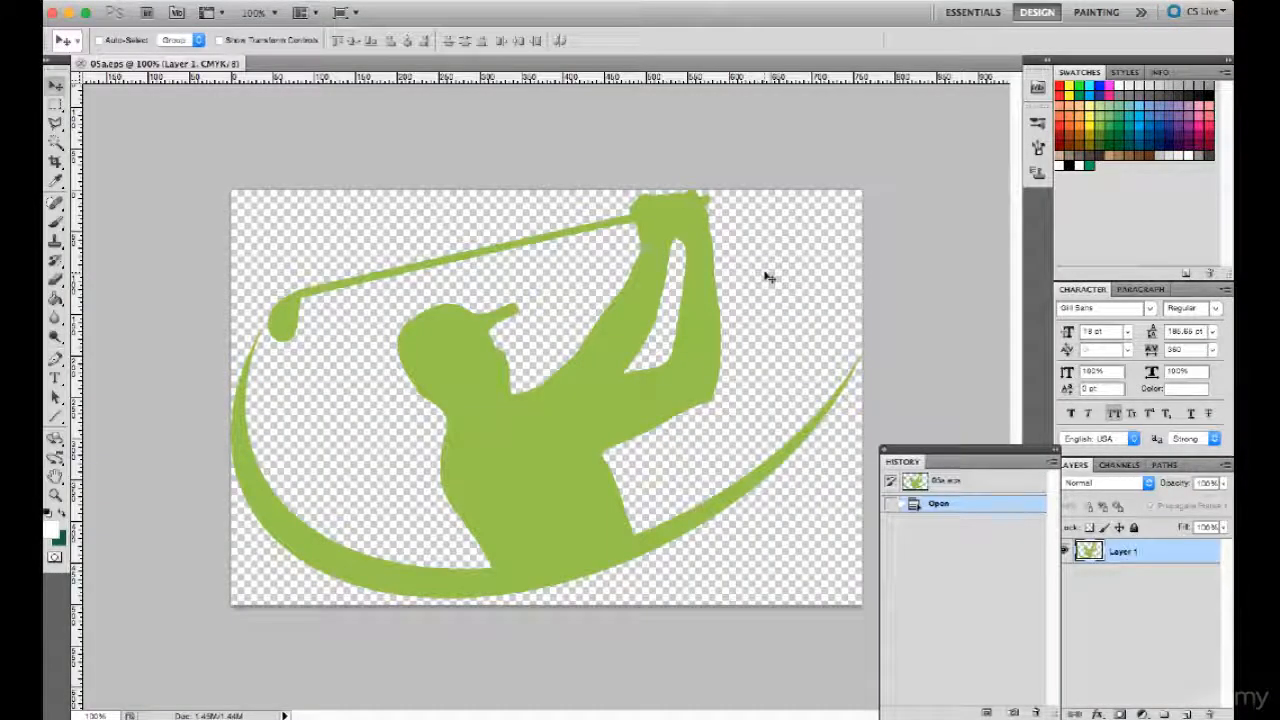
- Extend the canvas to 775 × 775 pixels with the existing content anchored at its top edge, and shift the golfer graphic slightly down
key("super+alt+c")
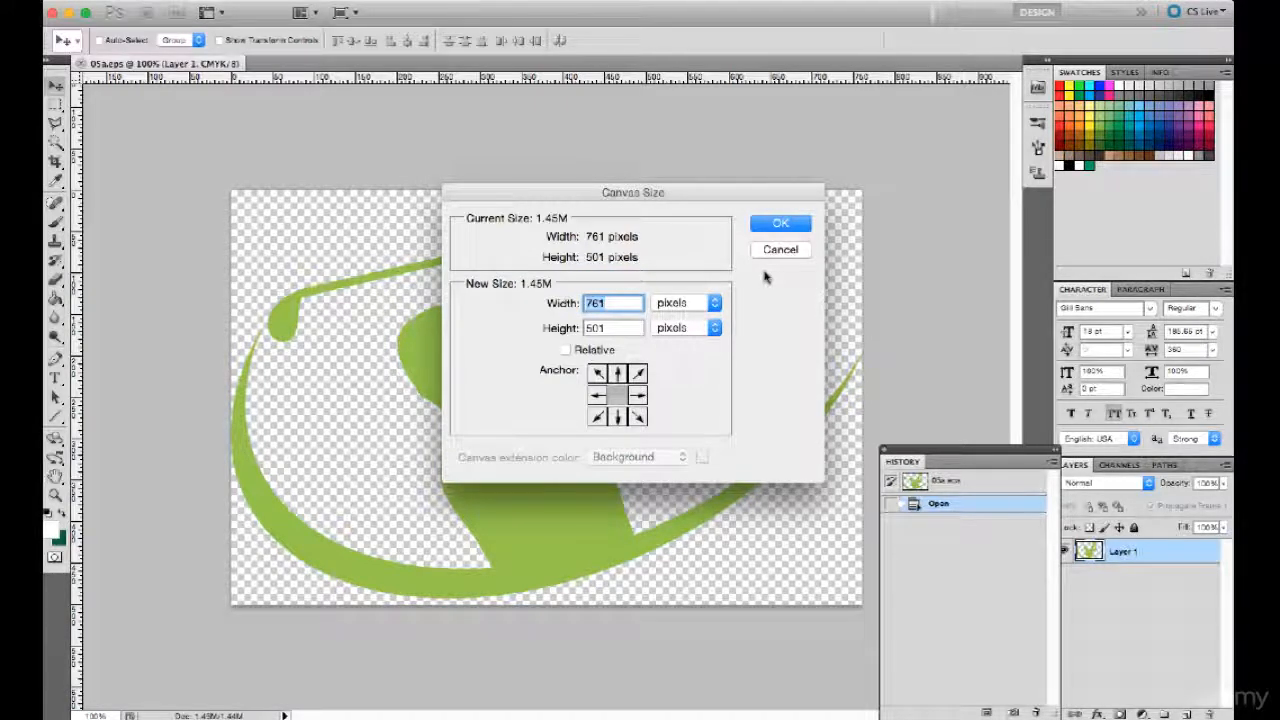
type("5")
key("Tab")
type("775")
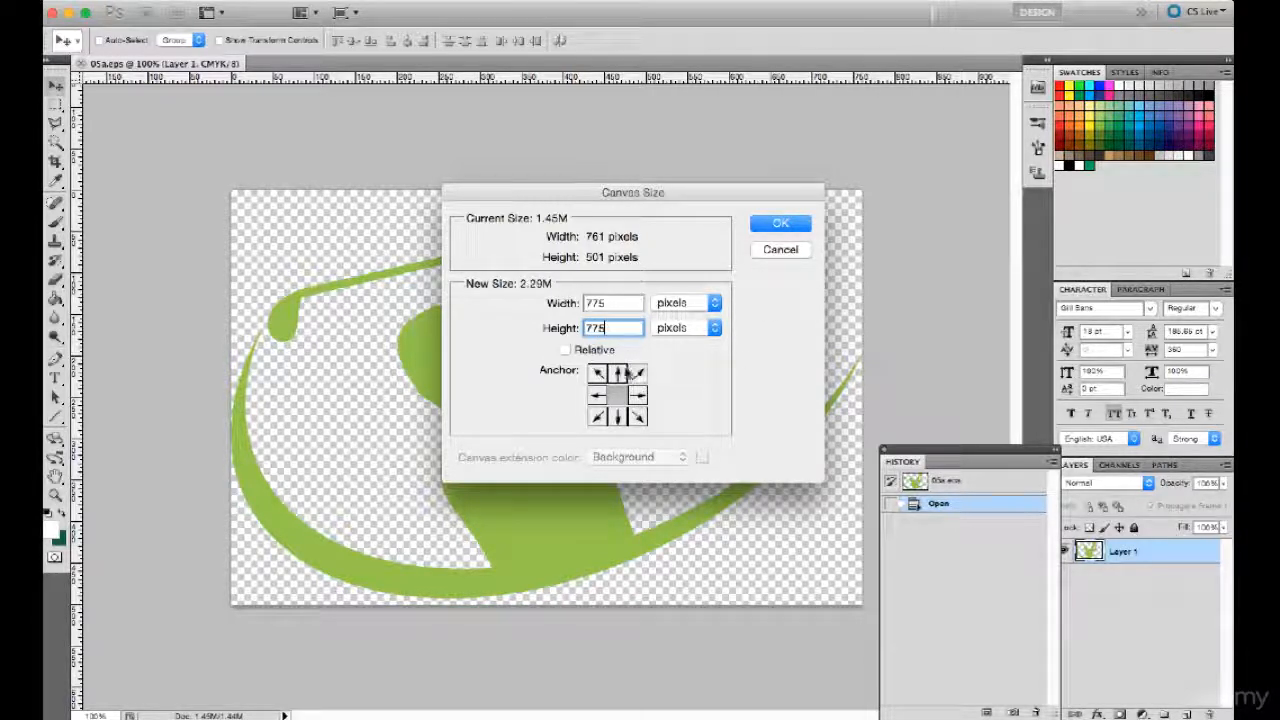
left_click(617, 373)
left_click(781, 226)
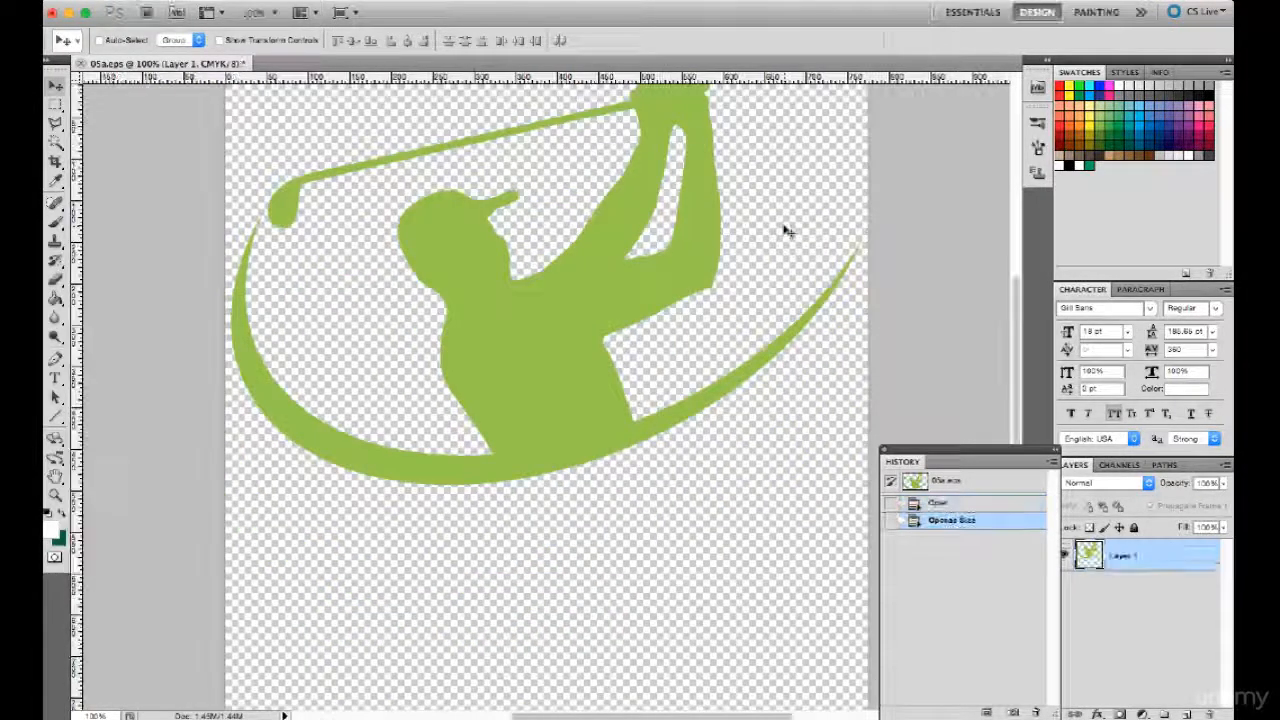
key("super+minus")
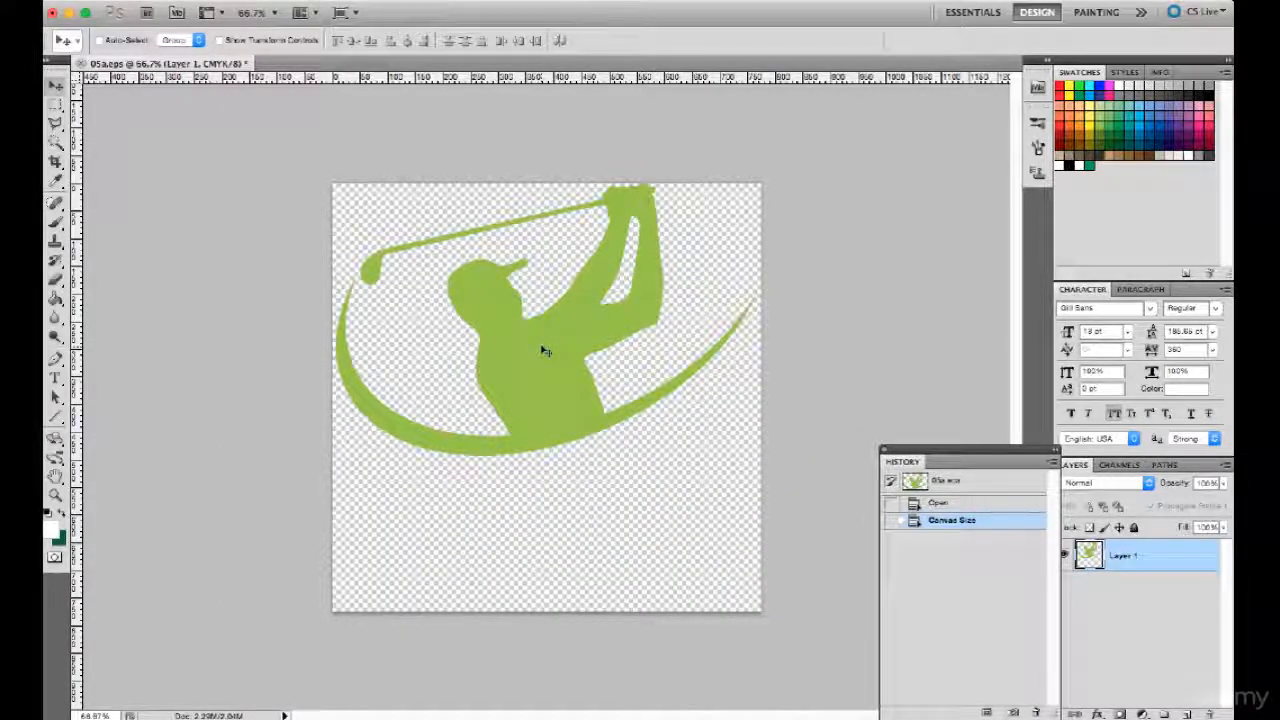
left_click_drag(546, 351, 544, 366)
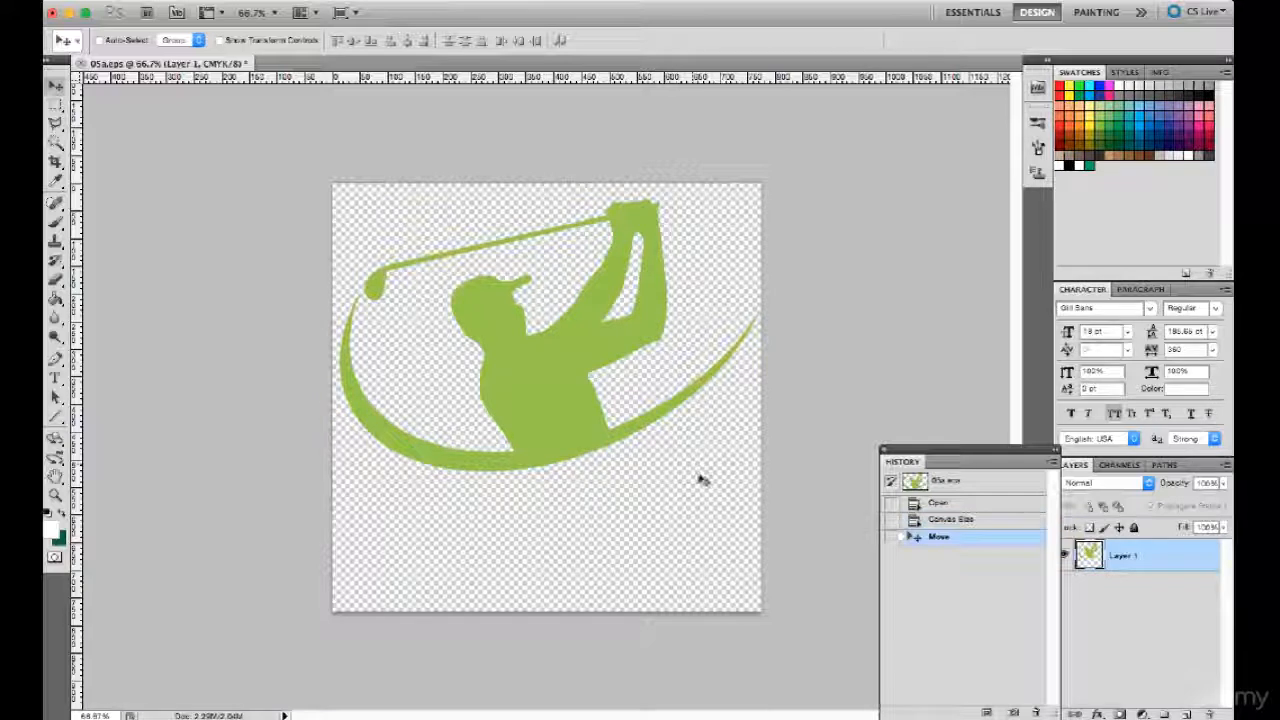
- Add the text "Golf Kings" in the empty area below the golfer and color it black
left_click(56, 379)
left_click(481, 519)
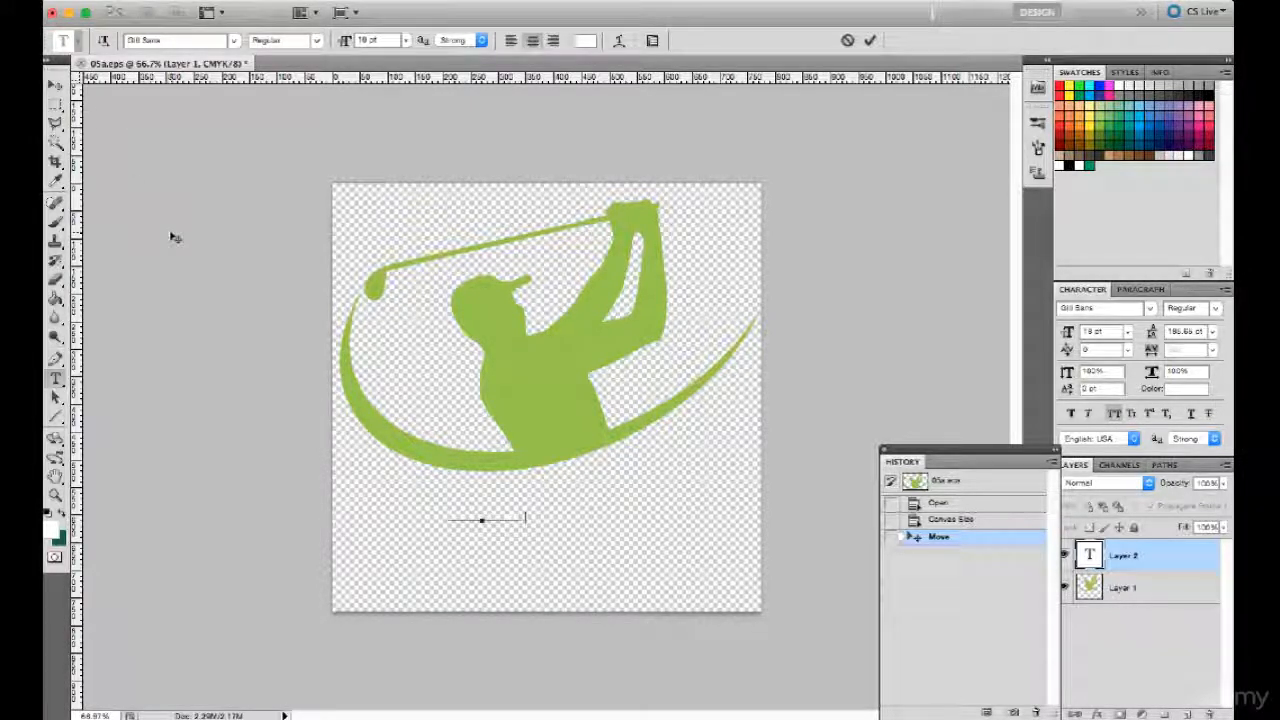
left_click(56, 86)
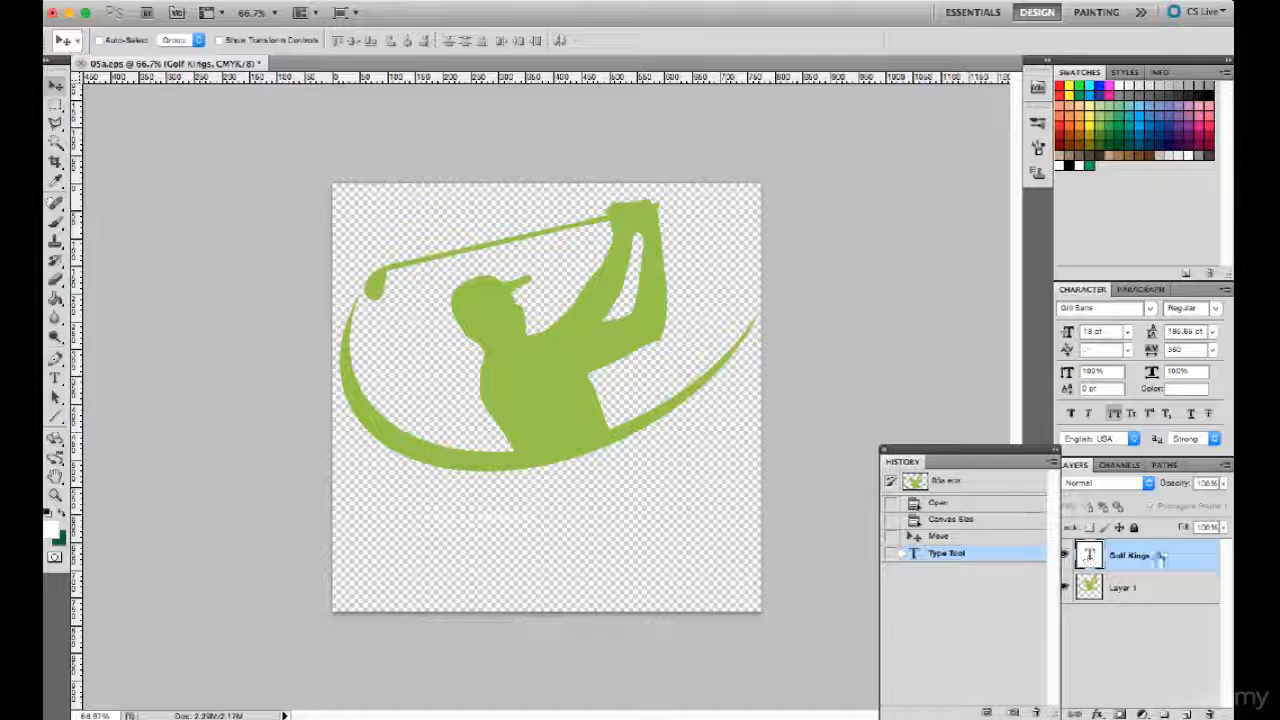
left_click(1203, 390)
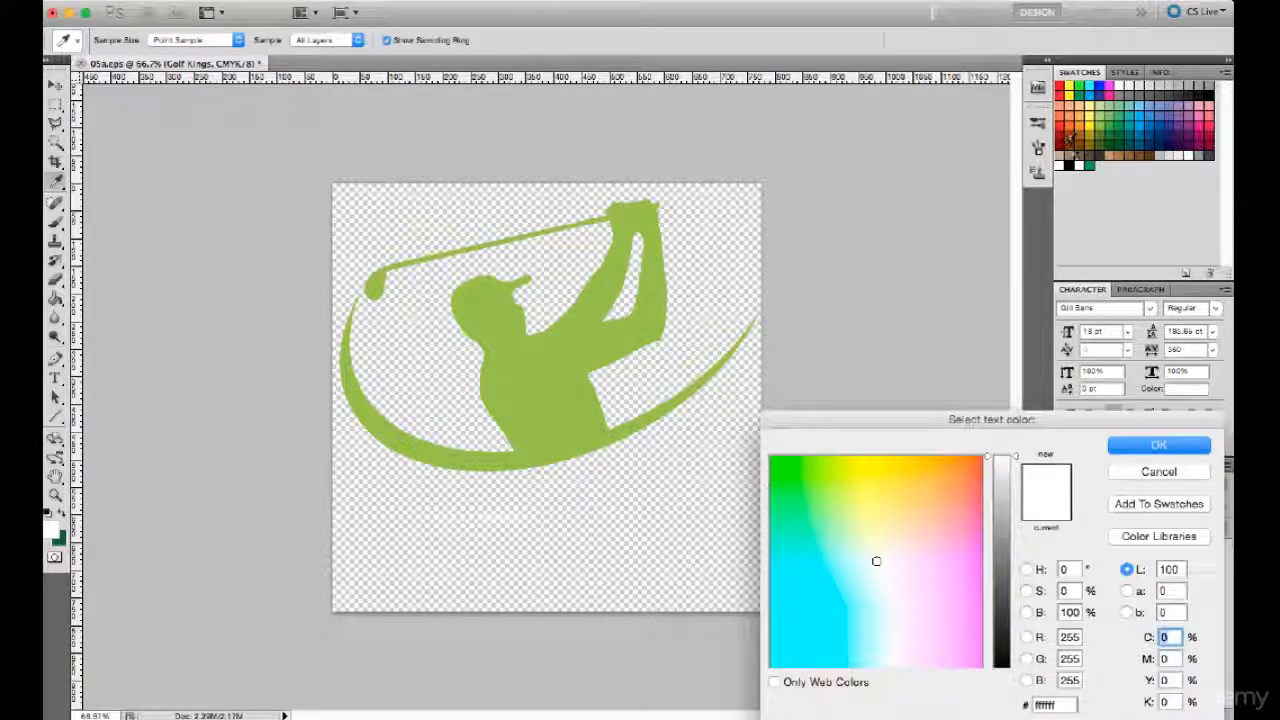
left_click(1068, 164)
left_click(1160, 446)
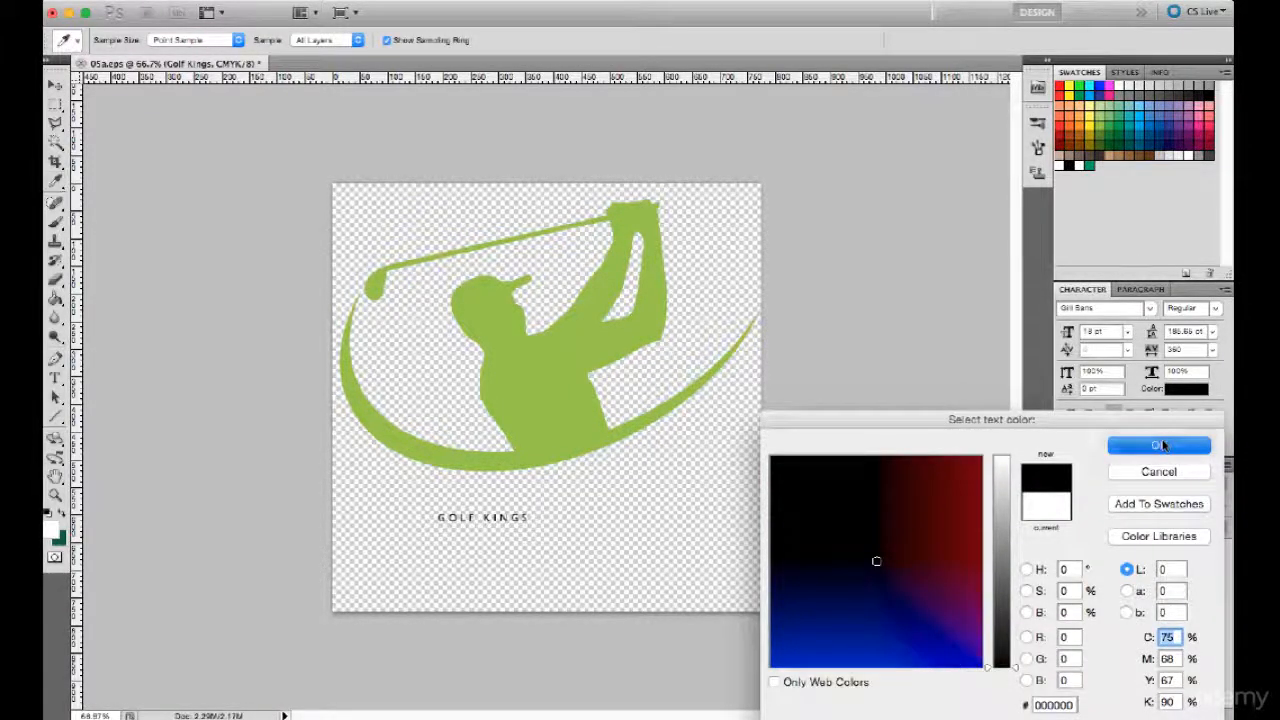
- Try font sizes of 60 pt and 72 pt on the Golf Kings text
left_click(1127, 331)
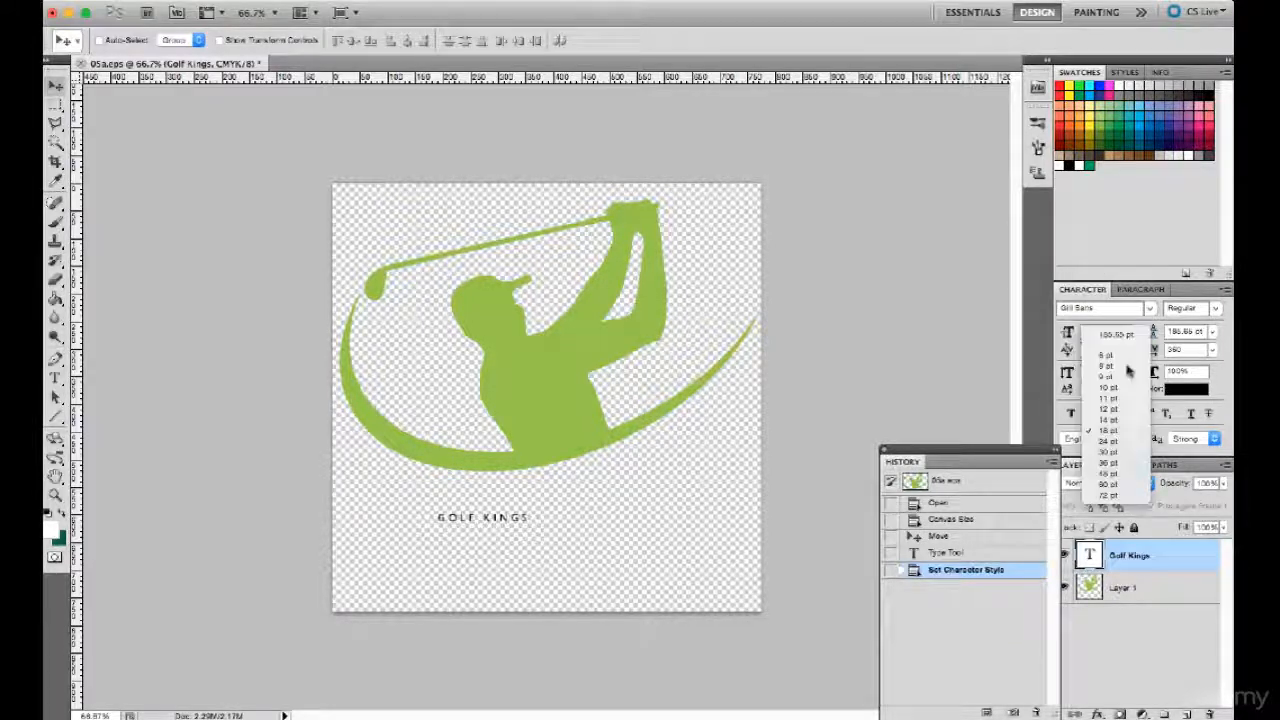
left_click(1110, 484)
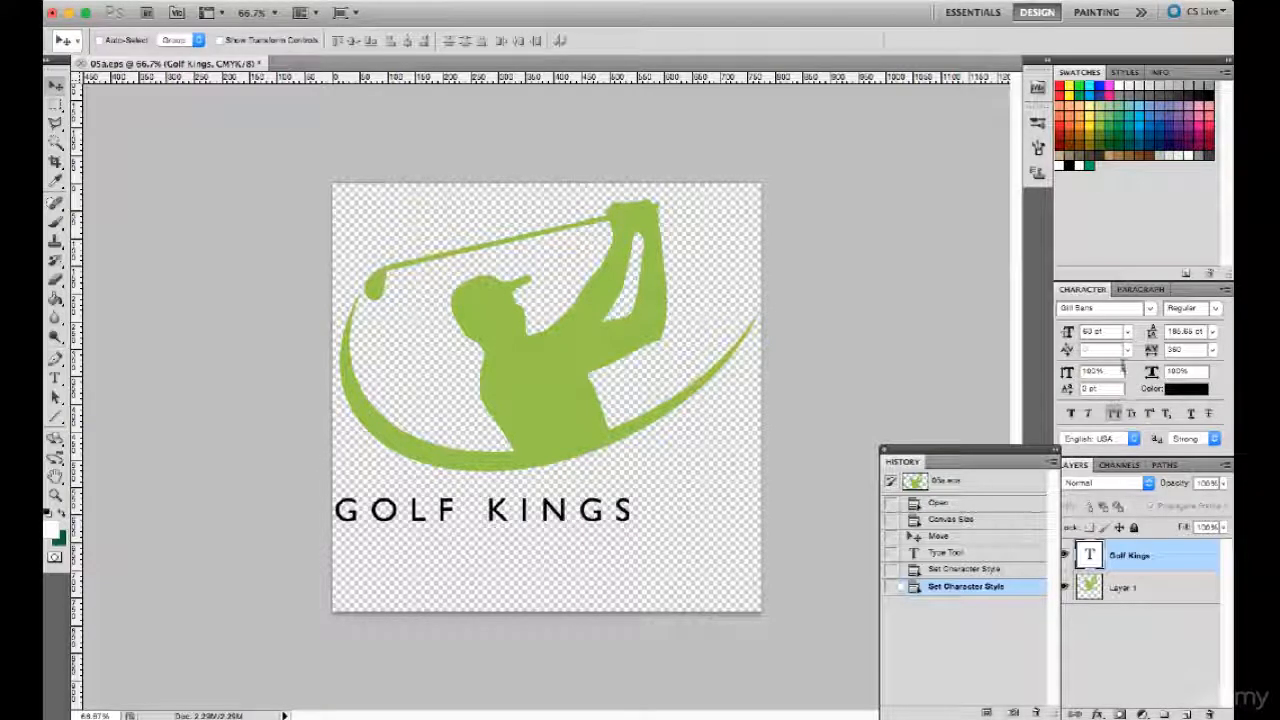
left_click(1127, 331)
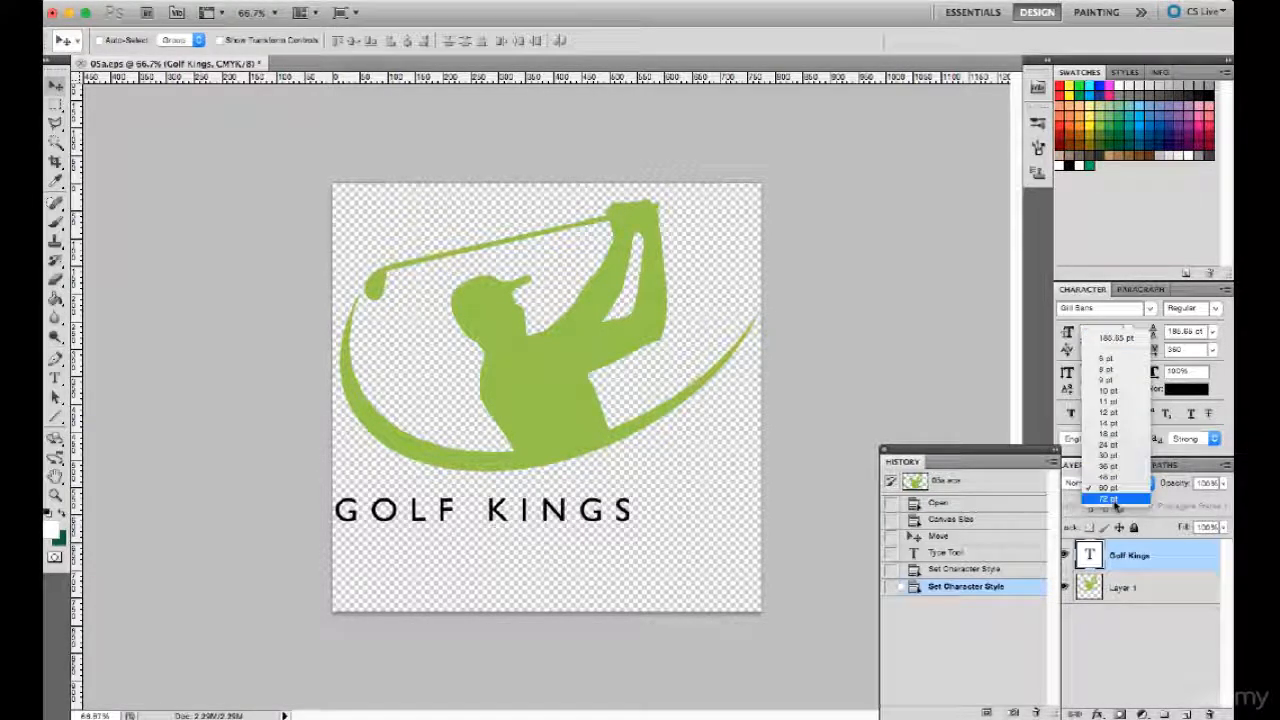
left_click(1112, 499)
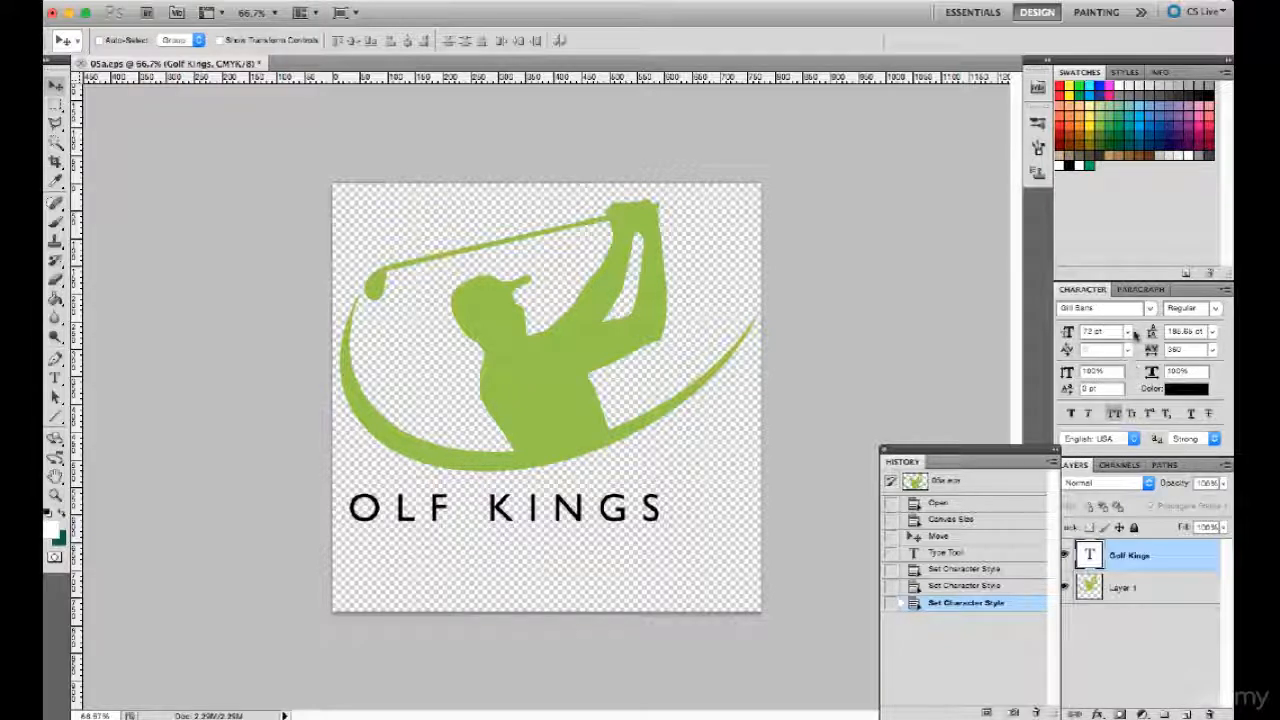
- Set the Golf Kings text to a font size of 100 pt with tracking 0
double_click(1087, 331)
type("130")
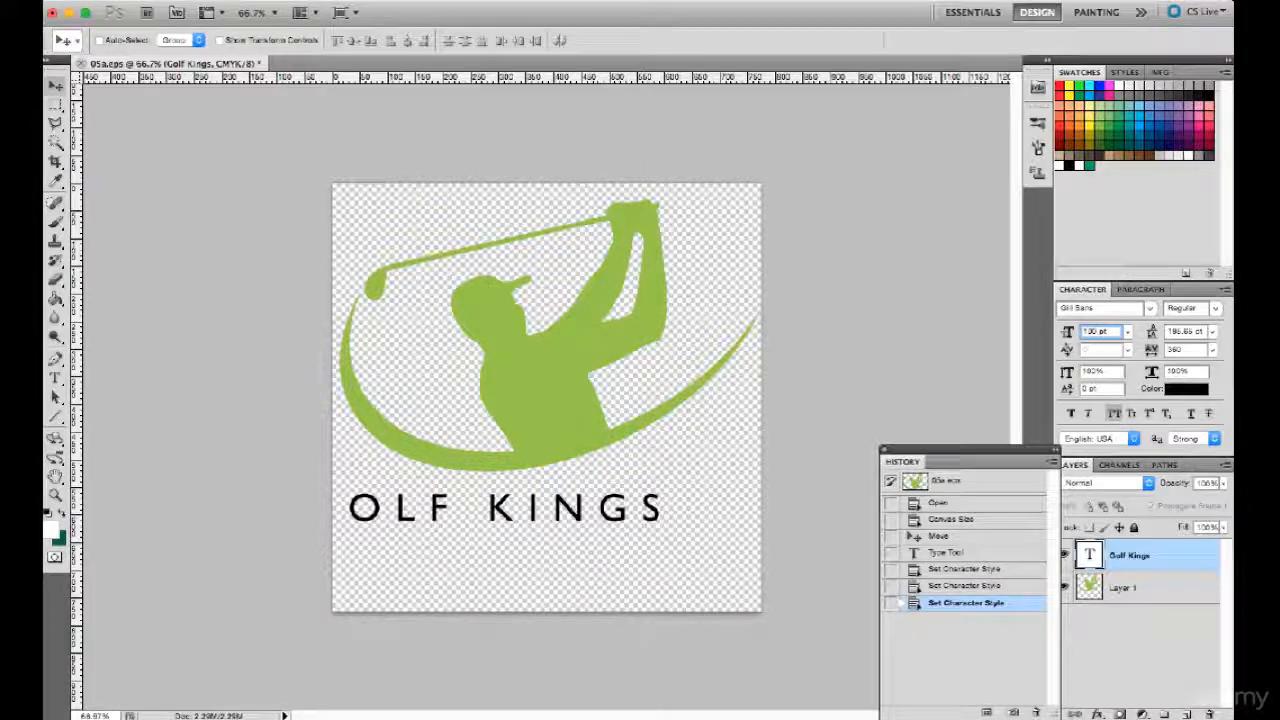
key("Tab")
left_click(1213, 350)
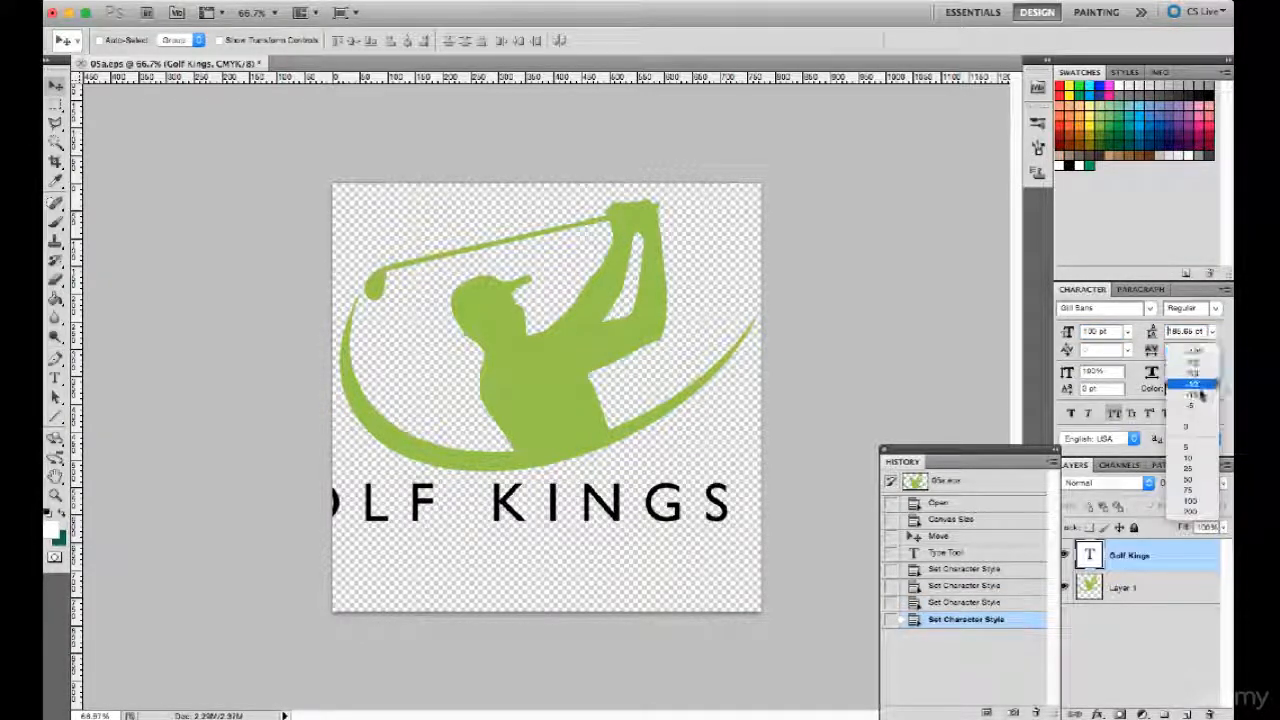
left_click(1186, 425)
- Center the Golf Kings text under the golfer and scale it proportionally to about 136% so it spans the canvas width
left_click_drag(597, 510, 652, 516)
key("ctrl+t")
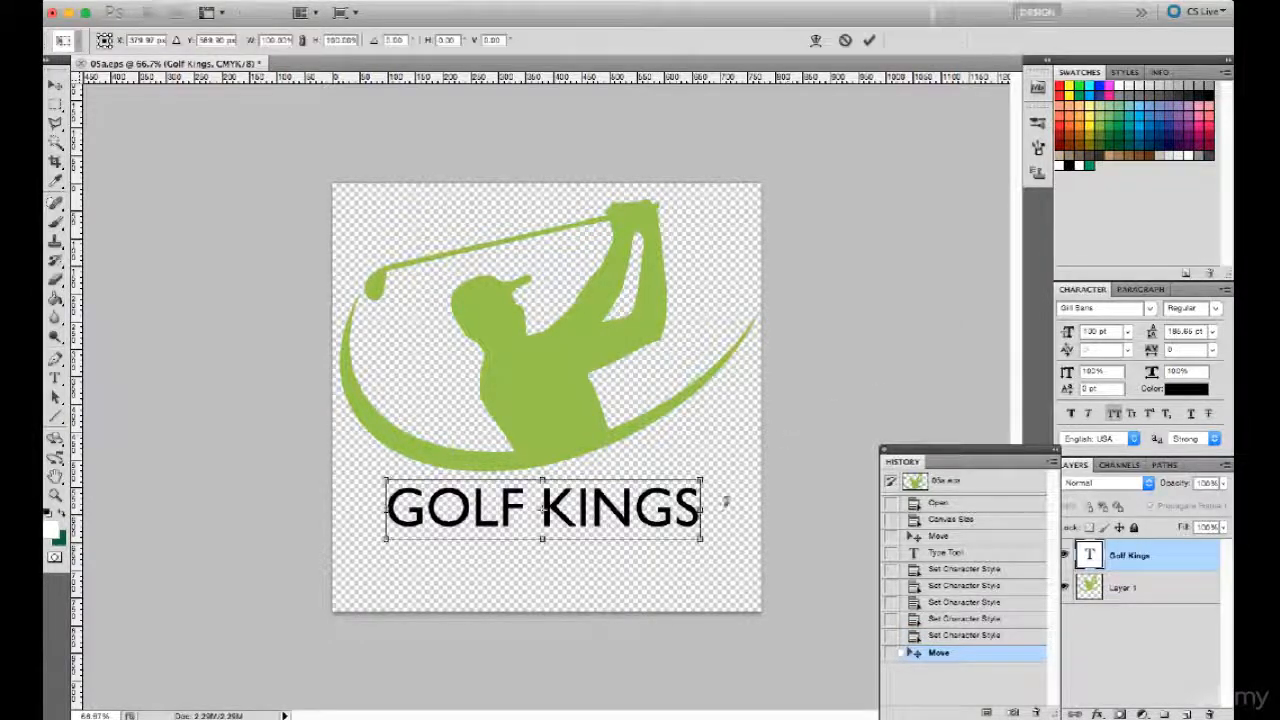
left_click_drag(703, 476, 760, 468)
left_click_drag(386, 539, 337, 565)
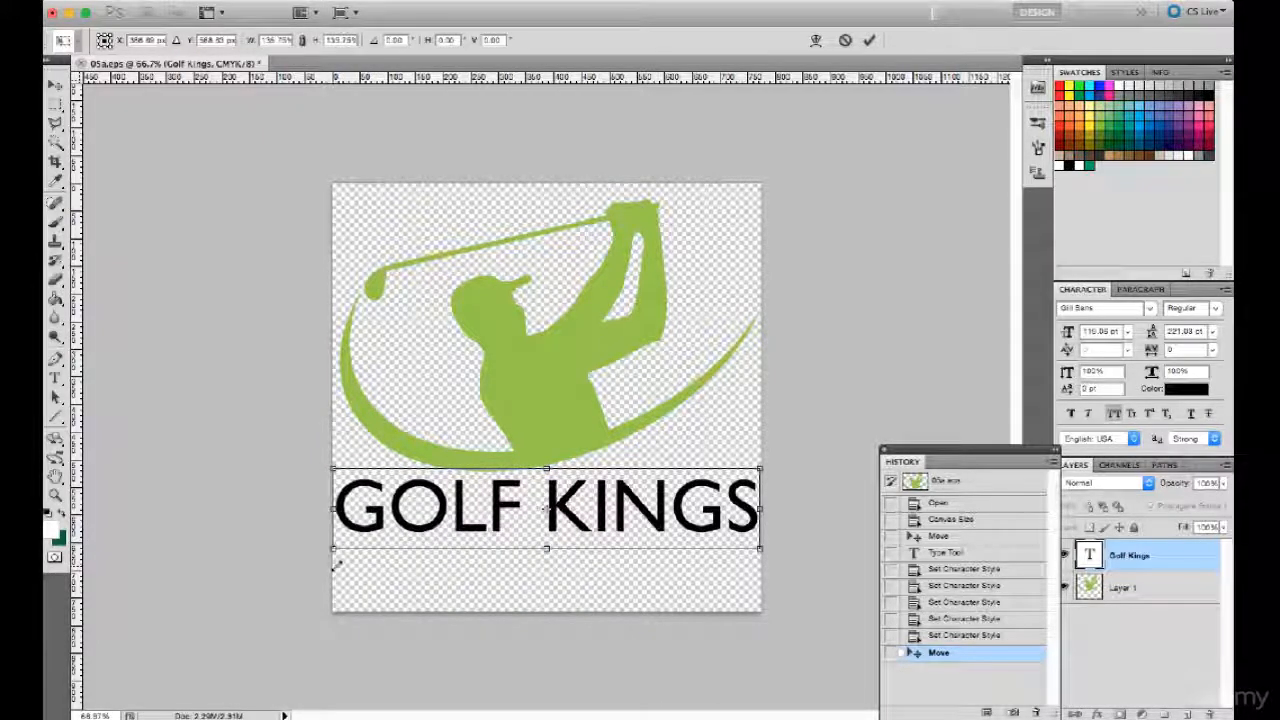
key("Return")
- Nudge the Golf Kings text down to leave a small gap below the golfer's swoosh
key("Down")
key("Down")
key("Down")
key("Down")
key("Down")
key("Down")
key("Down")
key("Down")
key("Down")
key("Down")
key("Down")
key("Down")
key("Down")
key("Down")
key("Down")
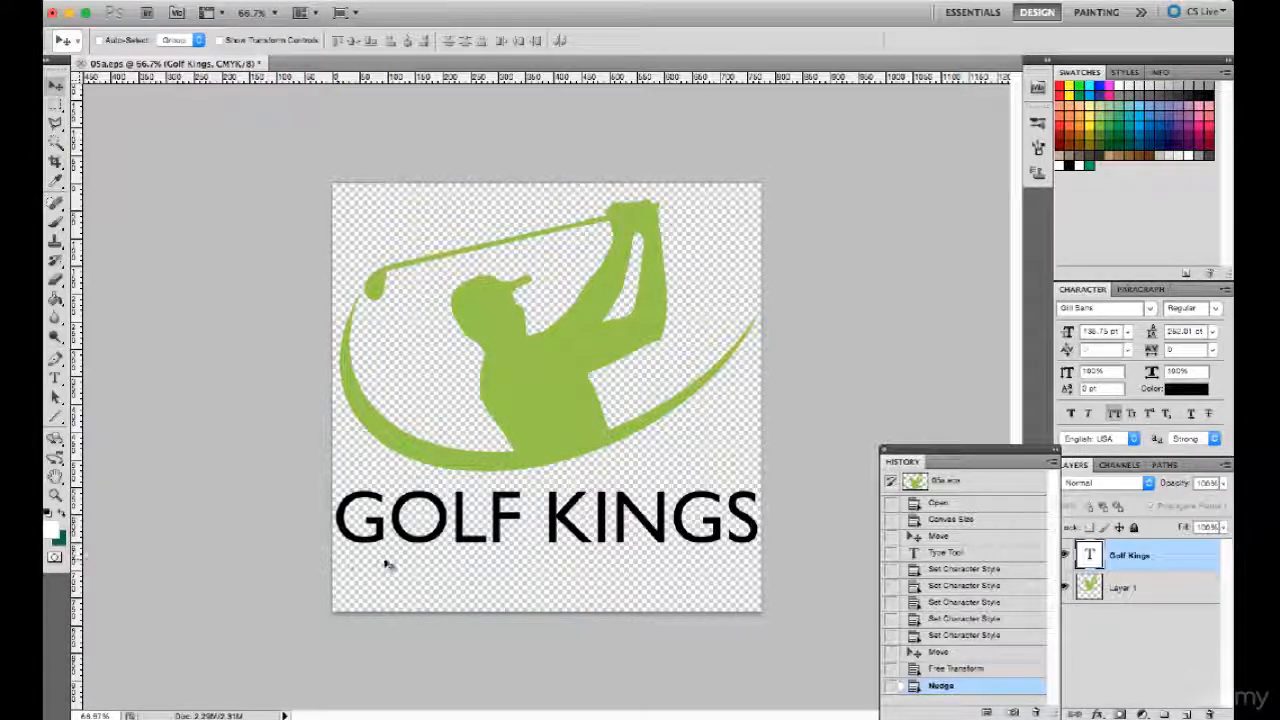
key("Down")
key("Down")
key("Down")
key("Down")
key("Down")
key("Down")
key("Down")
key("Down")
key("Down")
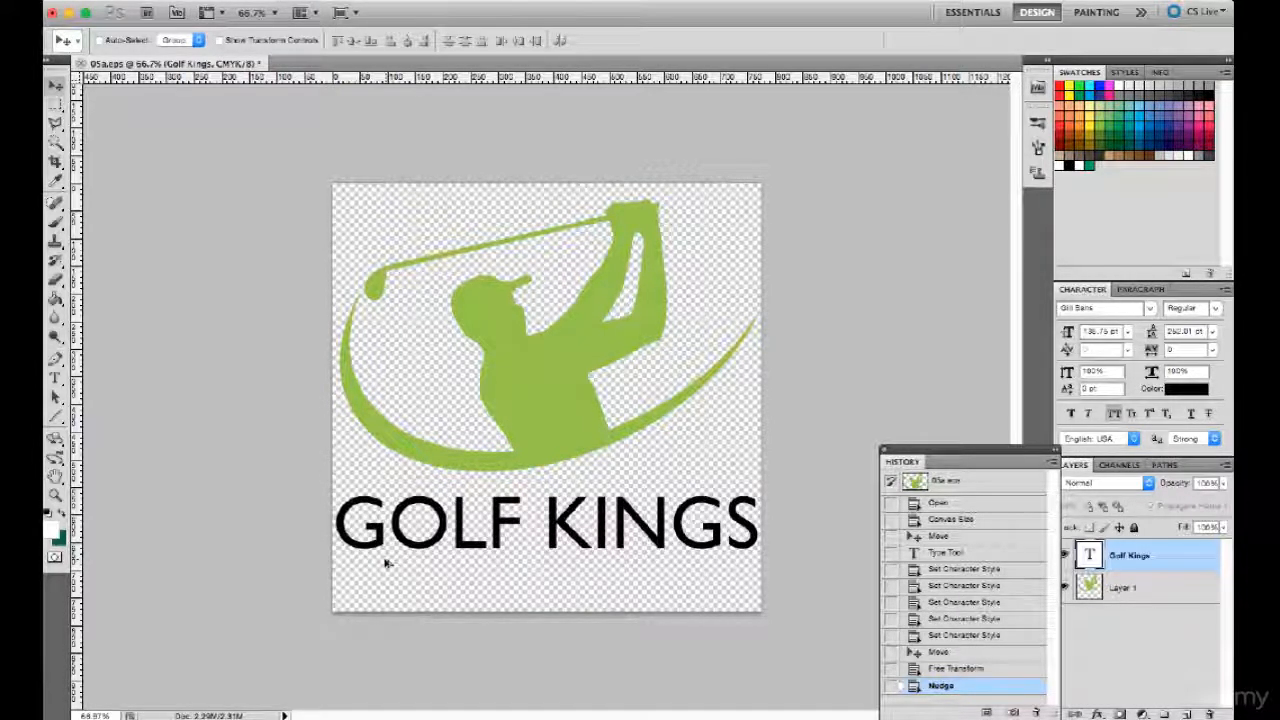
- Export the finished logo for web in PNG format as 05a.png on the Desktop
key("super+alt+shift+s")
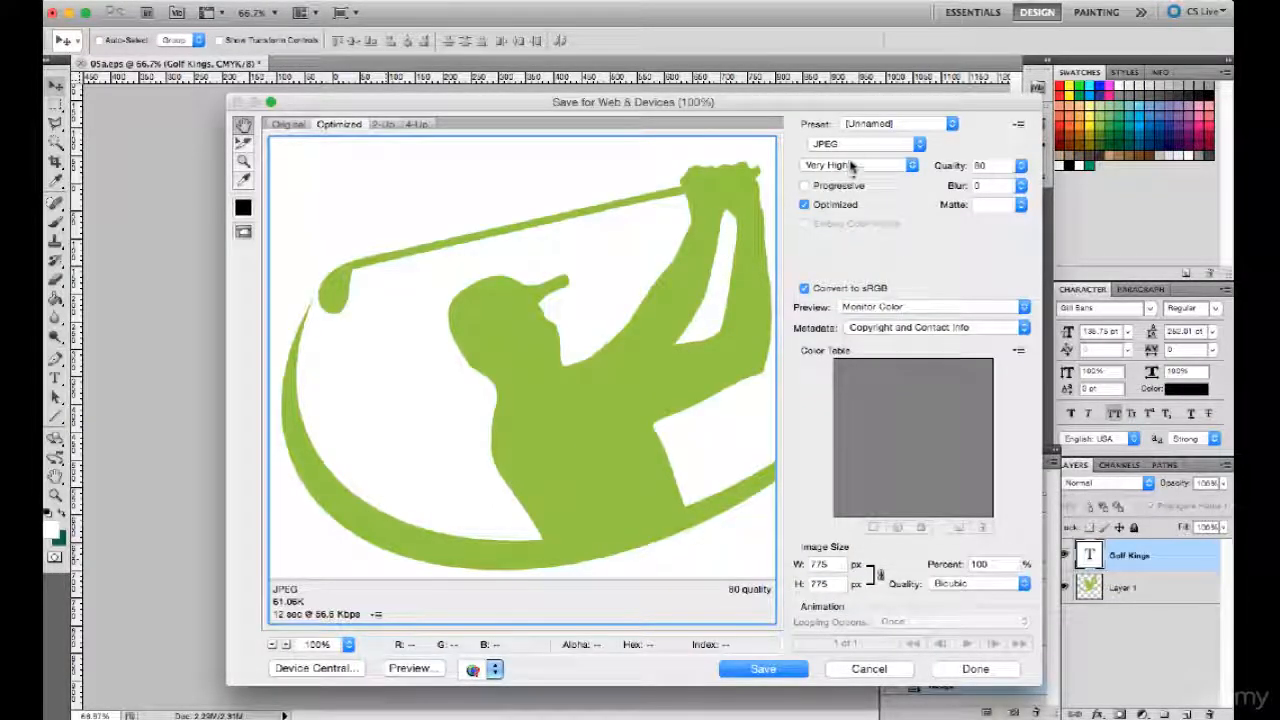
left_click(855, 145)
left_click(847, 173)
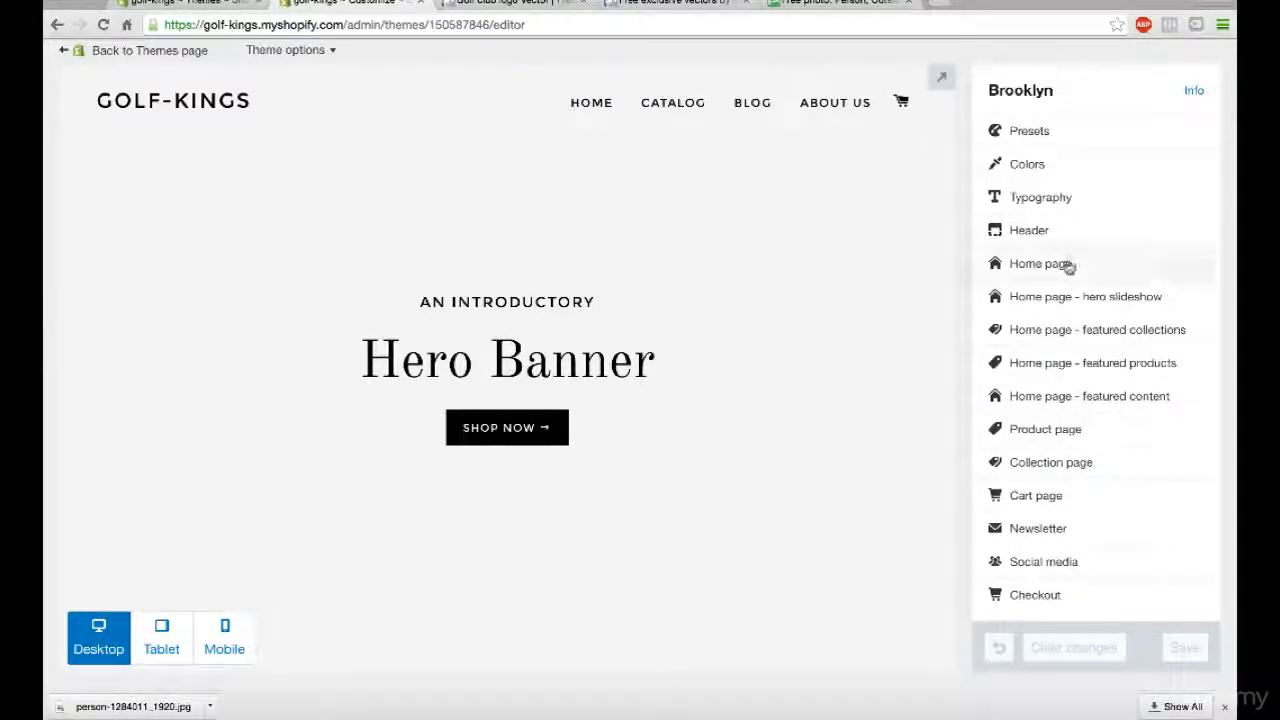
- Switch to the golf-kings Shopify theme editor, enable a custom header logo and upload 05a.png from the Desktop as its image
left_click(1043, 231)
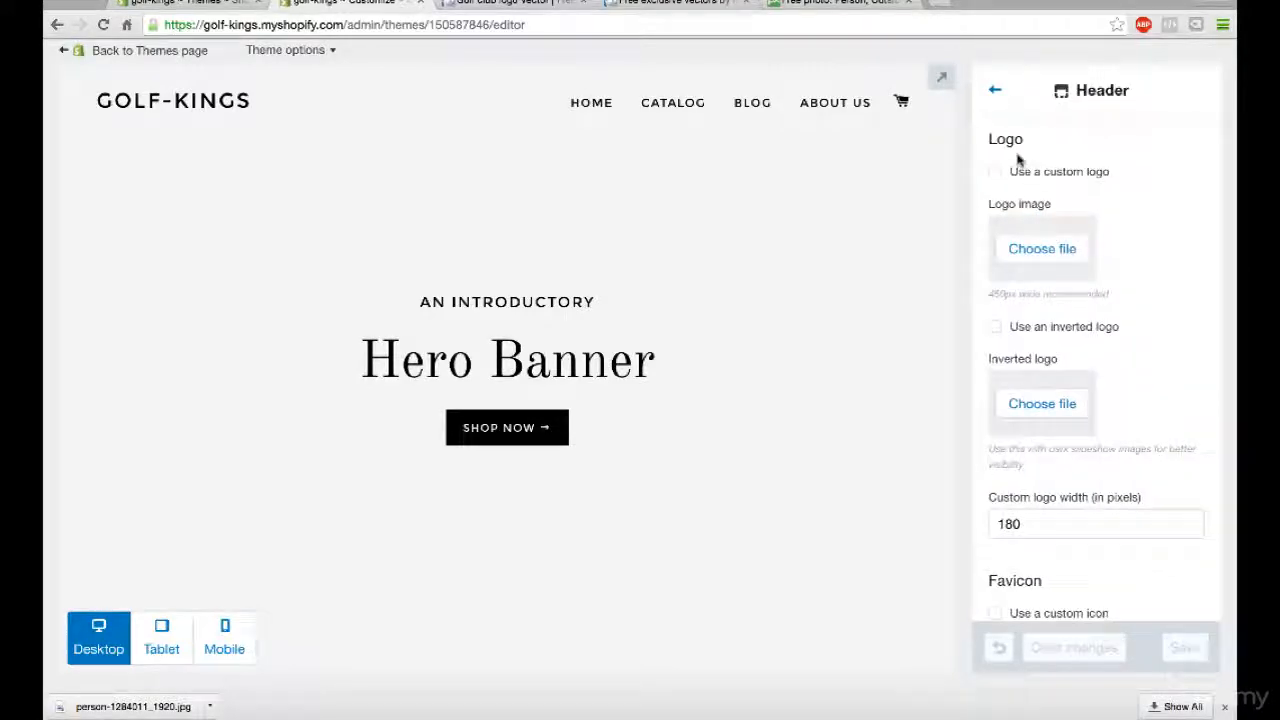
left_click(997, 173)
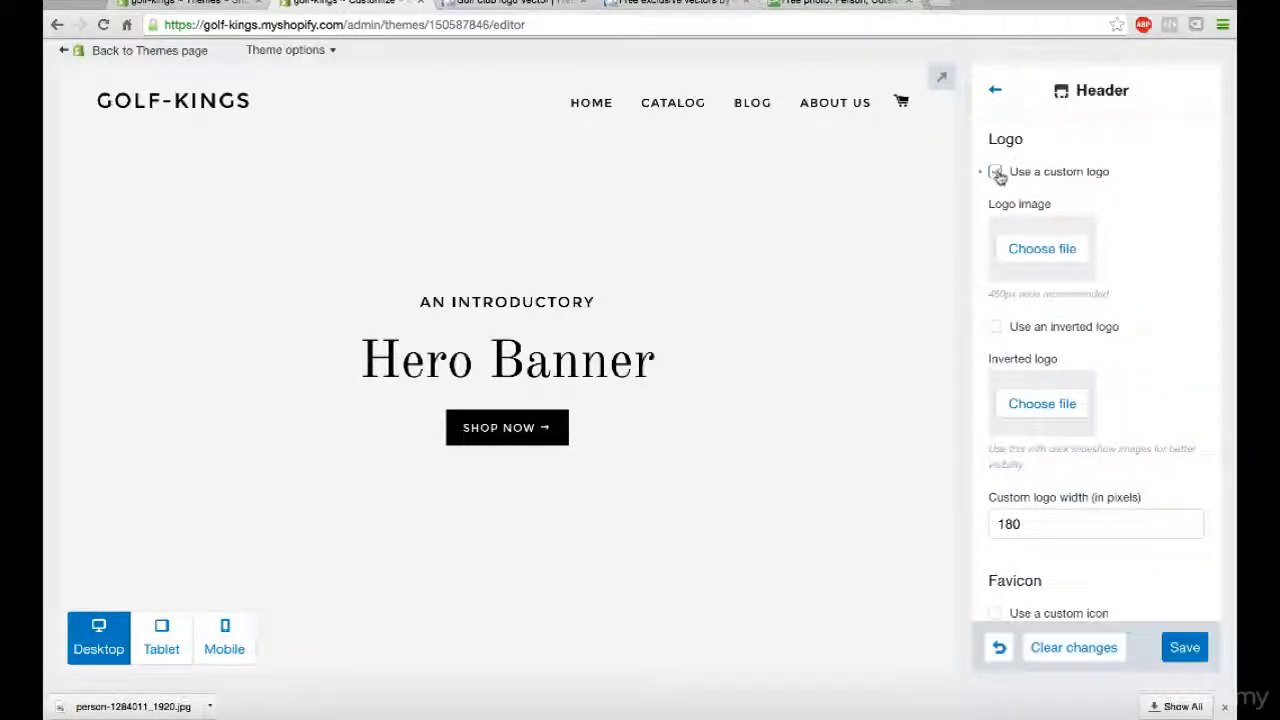
left_click(1028, 264)
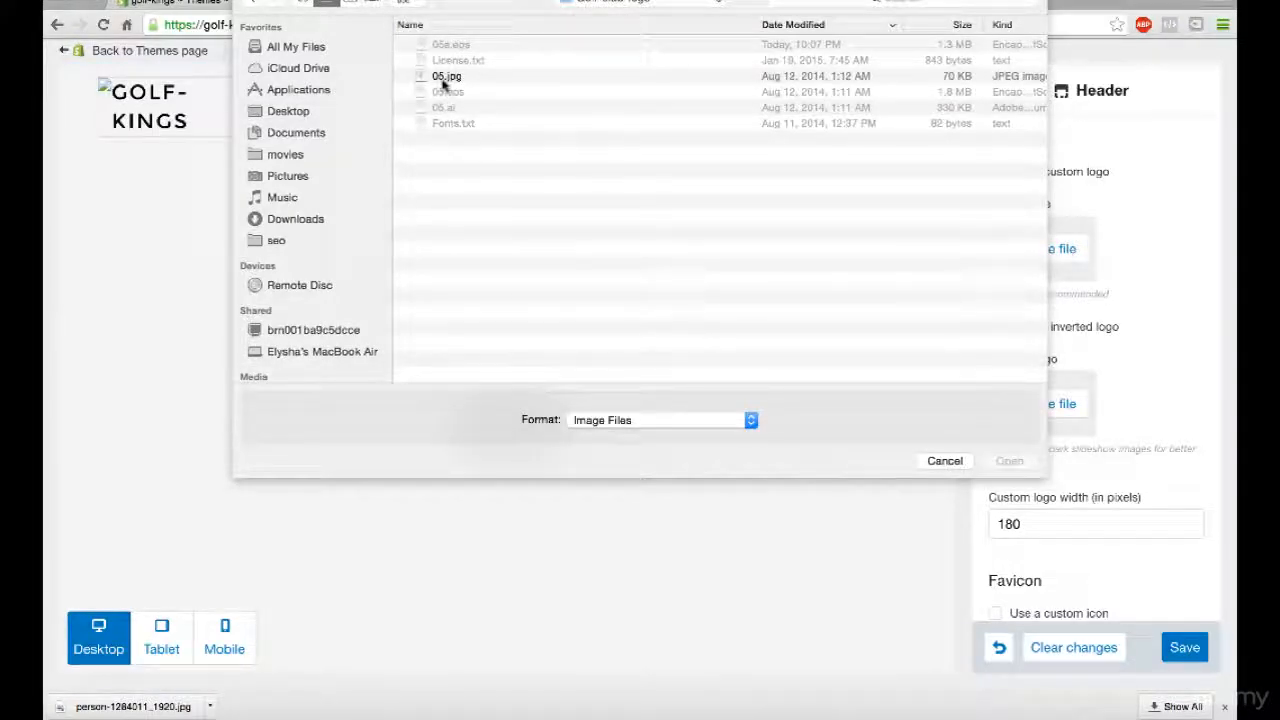
left_click(293, 114)
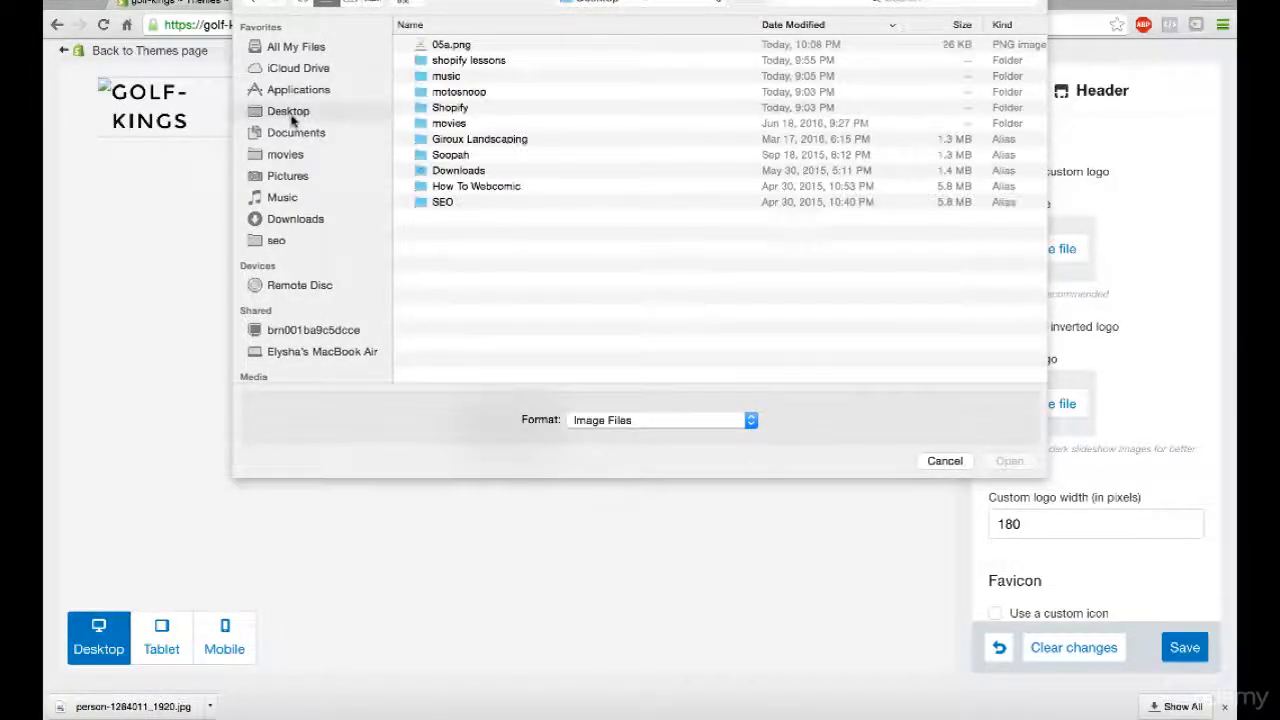
double_click(446, 46)
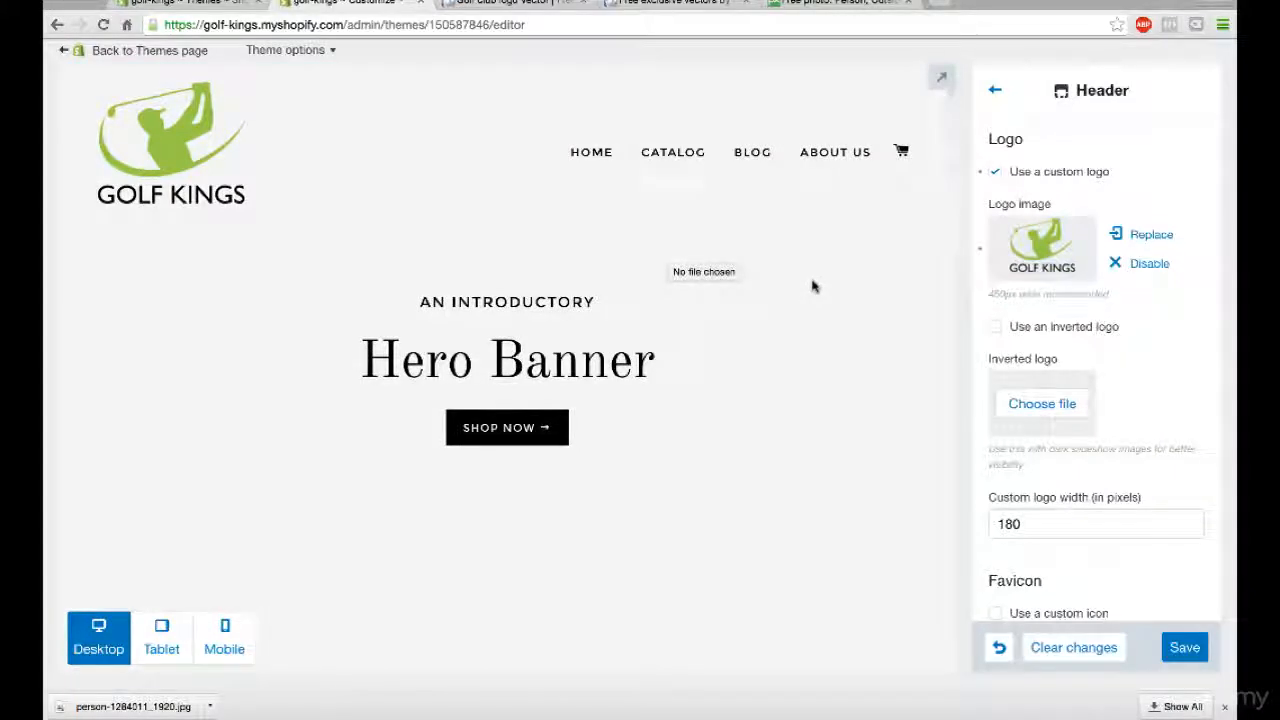
- Replace the slide 1 image in the home page hero slideshow with person-1284011_1920.jpg from the Downloads folder
scroll(1127, 415, "down", 2)
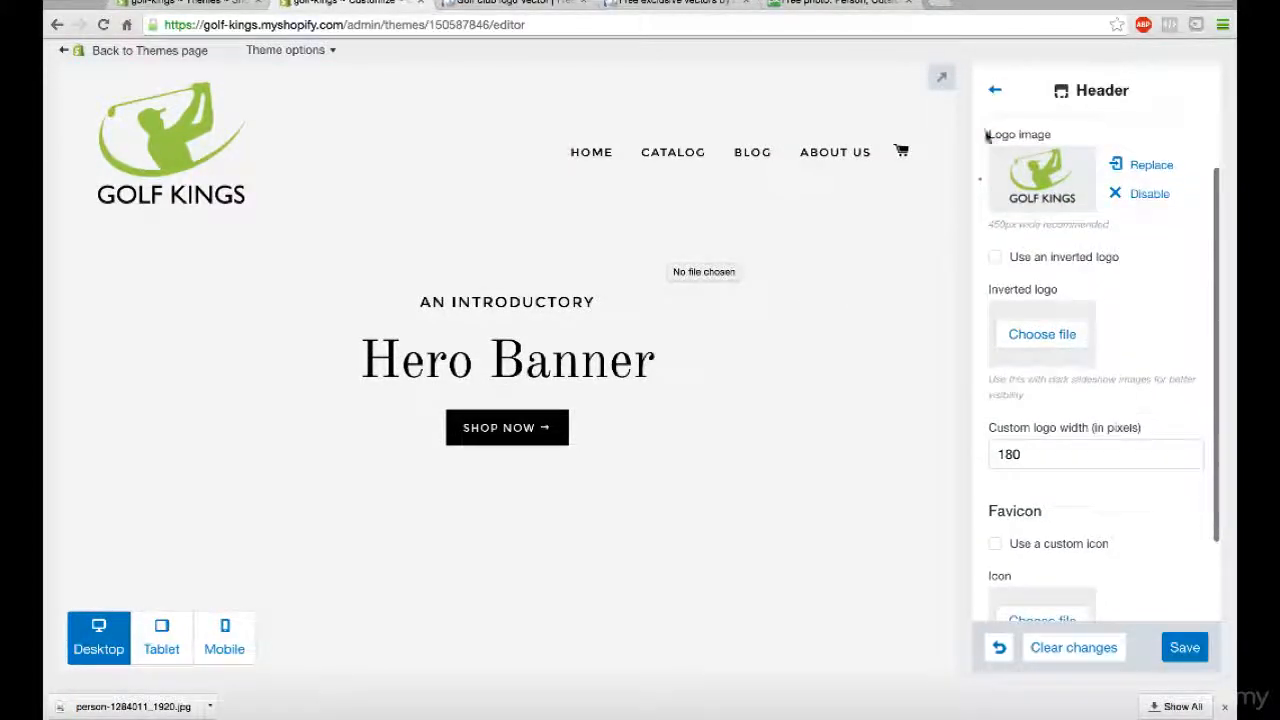
left_click(995, 90)
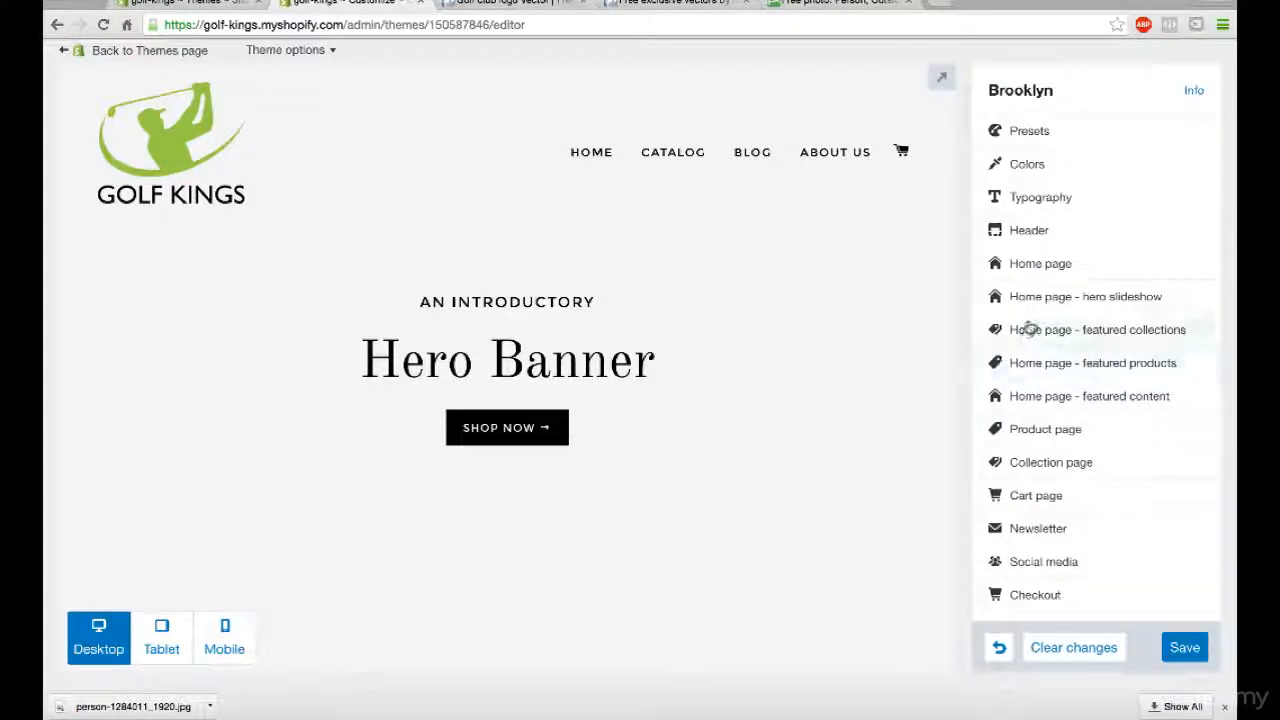
left_click(1038, 299)
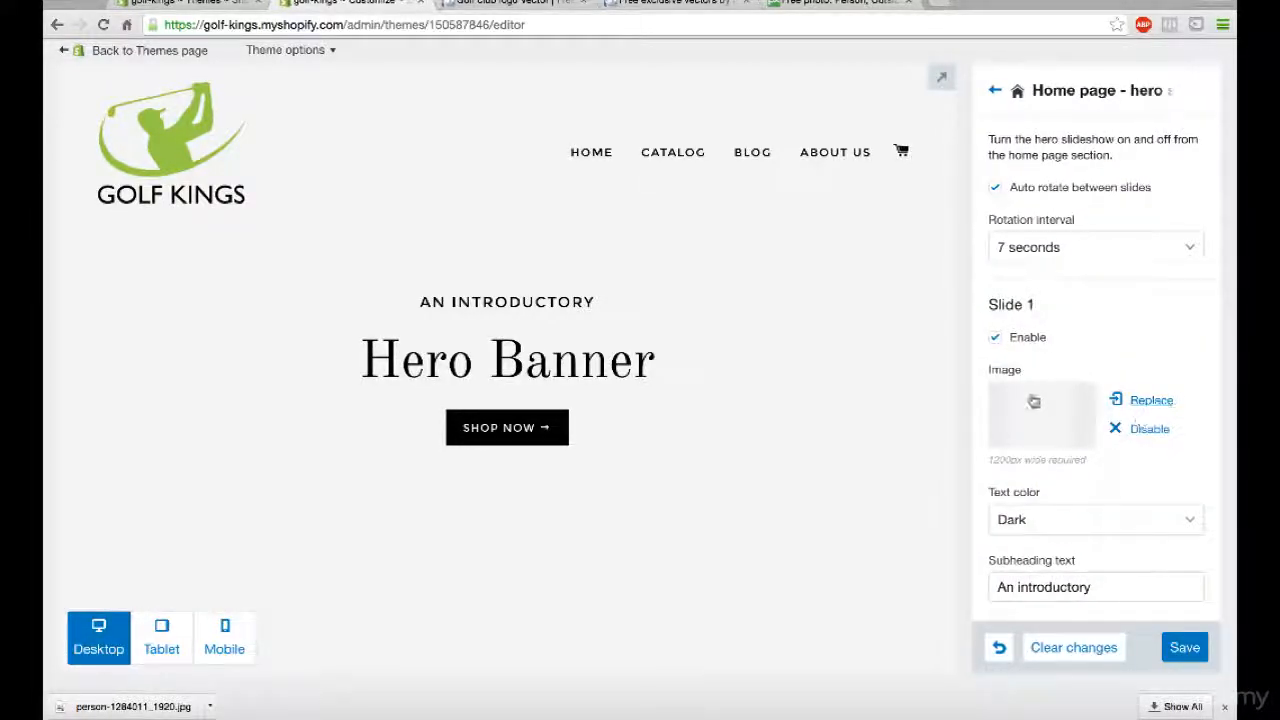
left_click(1143, 400)
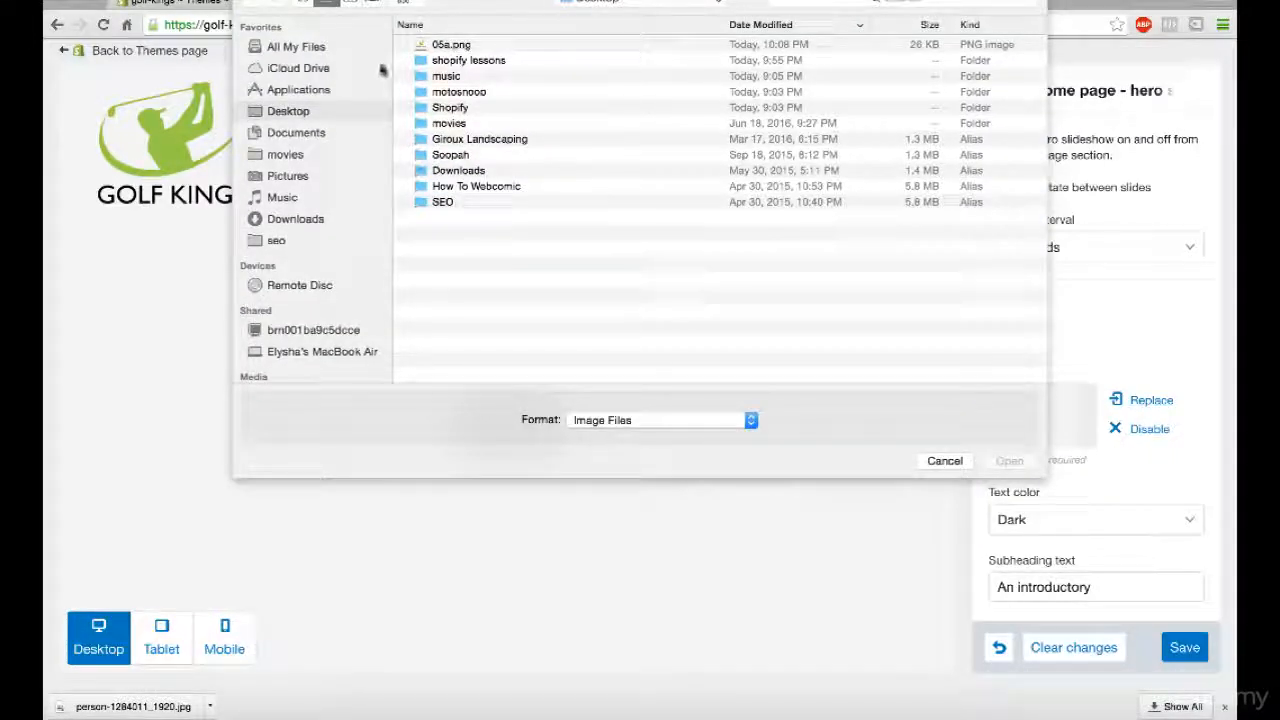
left_click(302, 132)
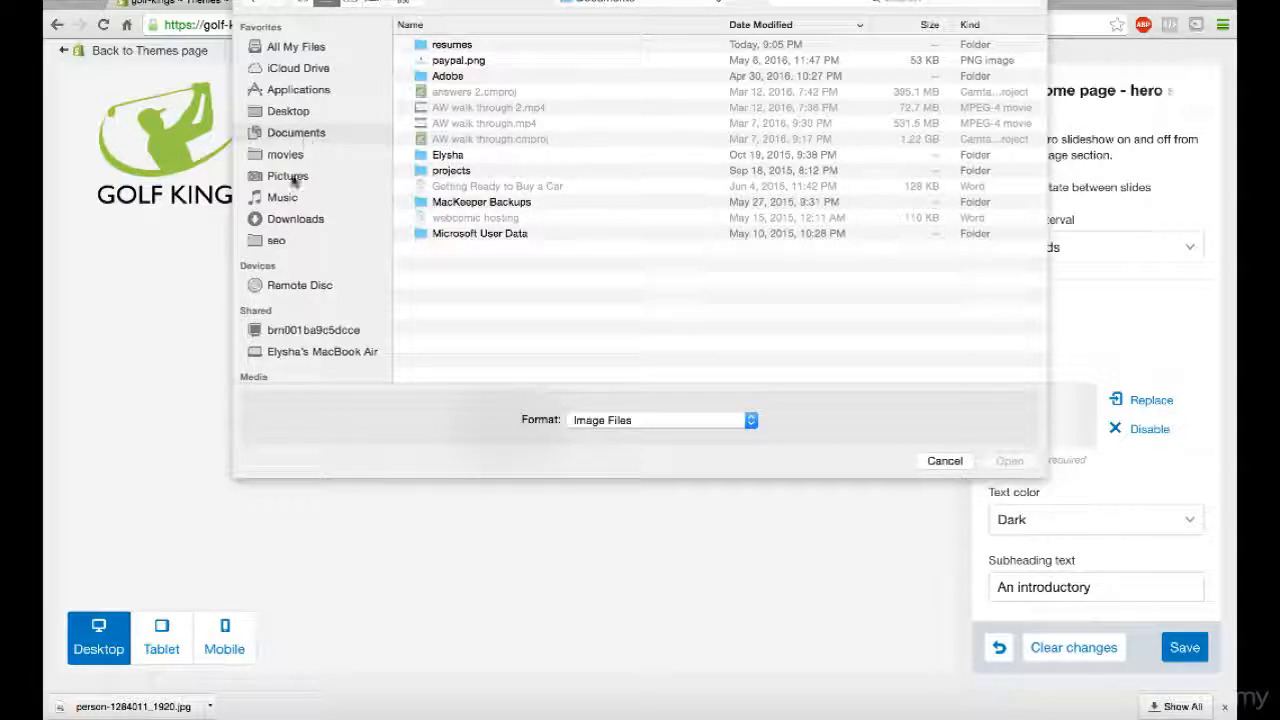
left_click(298, 220)
double_click(447, 46)
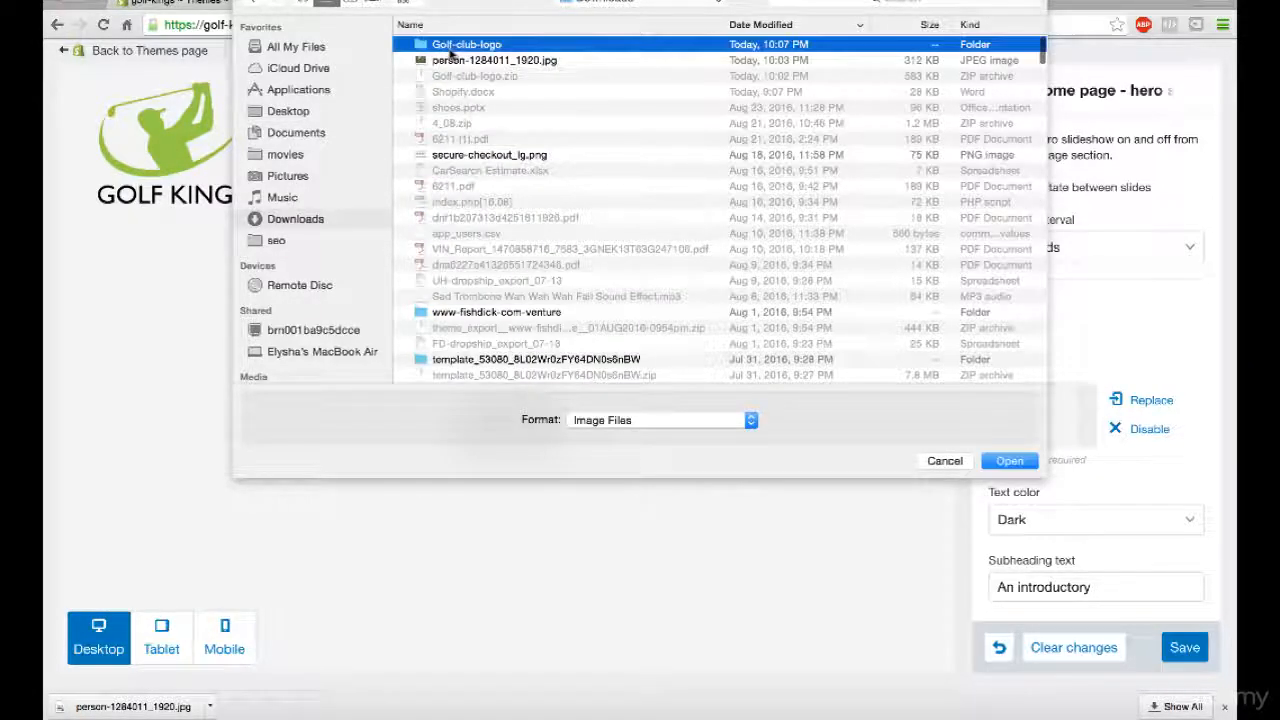
left_click(252, 4)
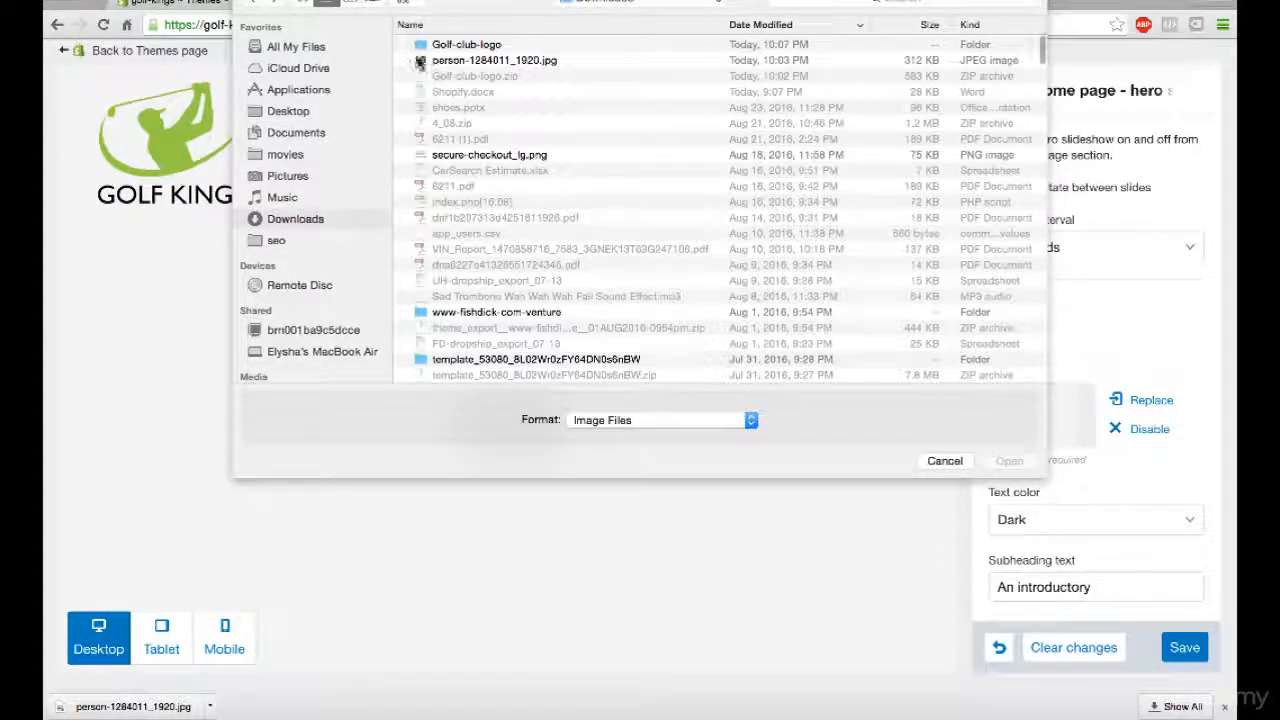
double_click(447, 60)
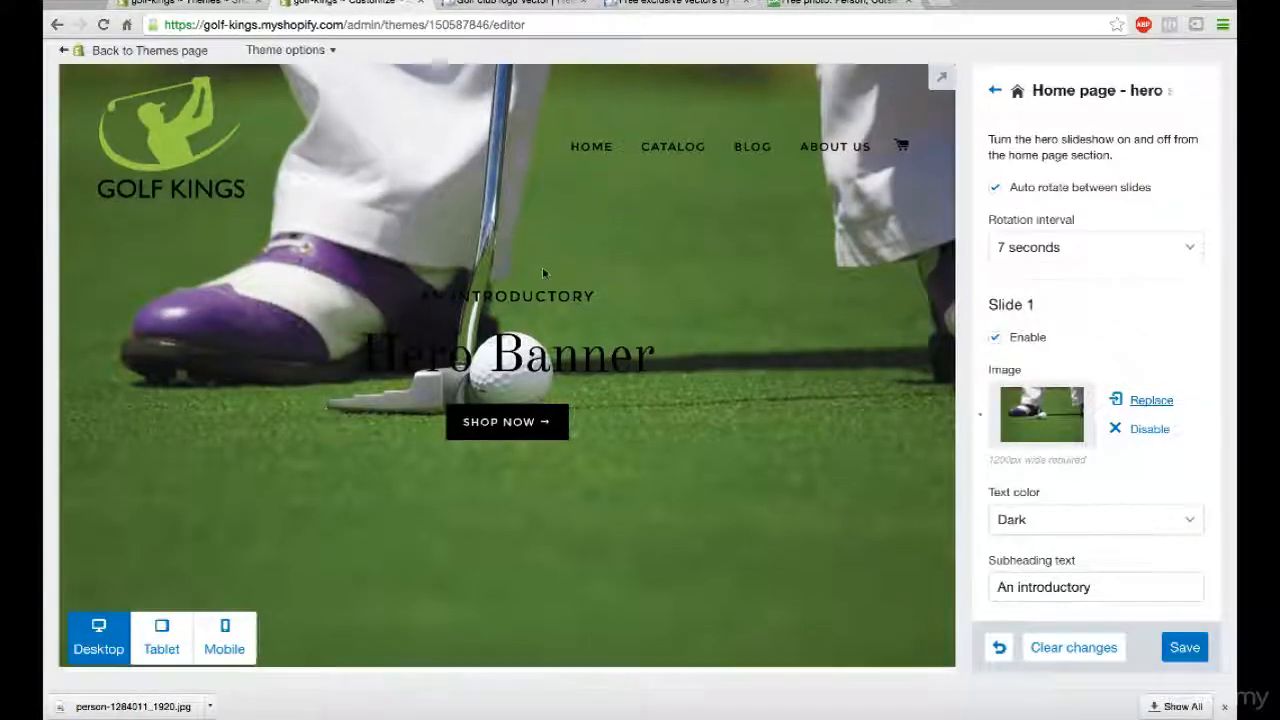
- Set slide 1's text color to Light and change its heading text to "Golf Kings"
left_click(1100, 517)
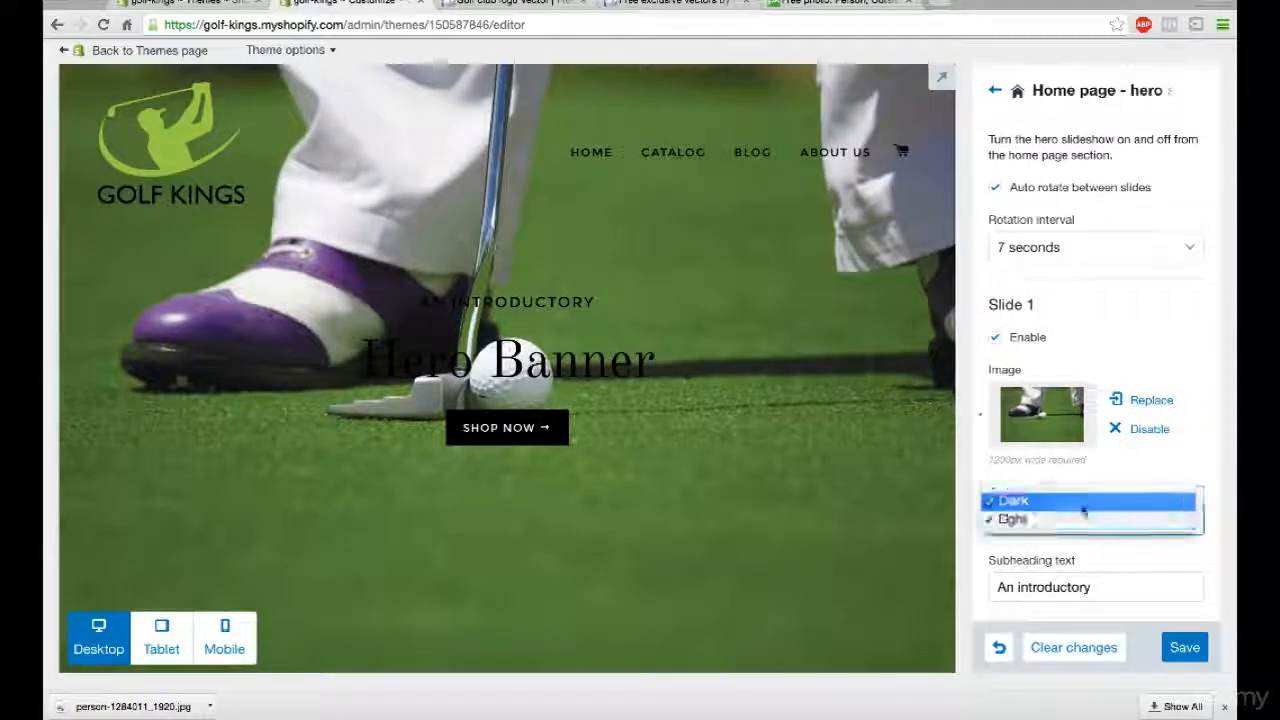
left_click(1080, 501)
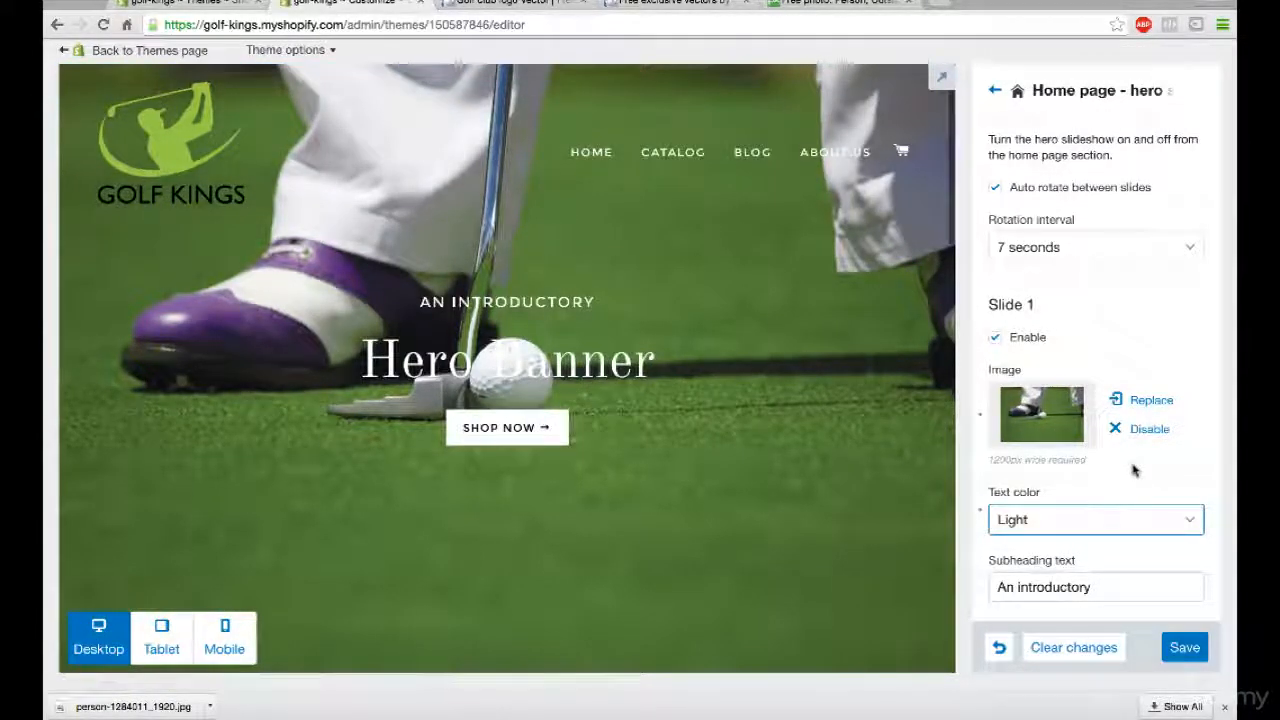
key("Tab")
key("Tab")
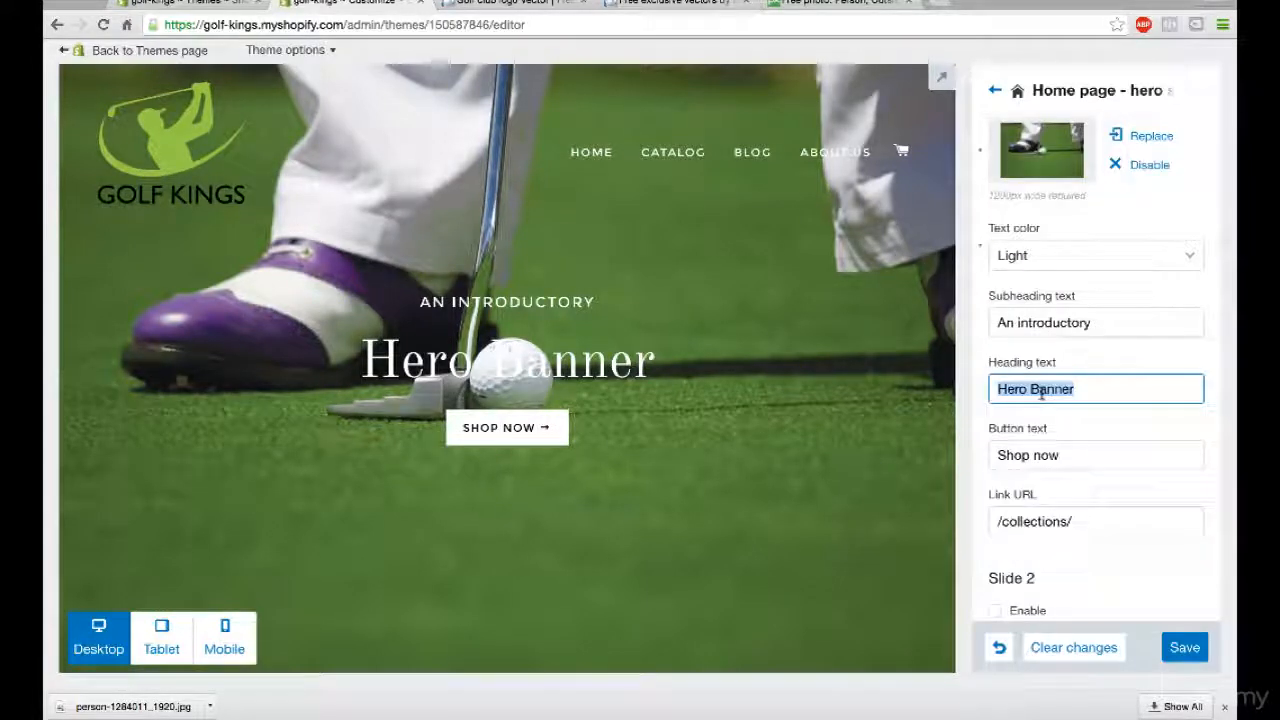
type("Golf Kings")
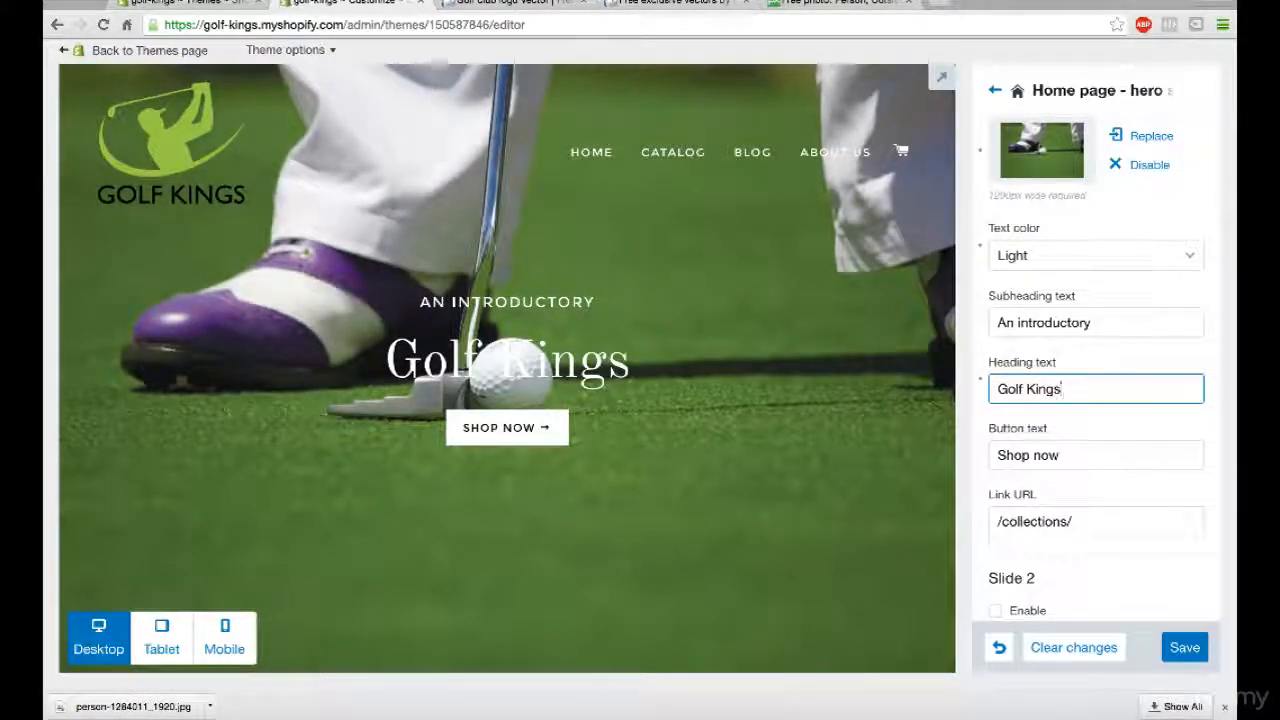
- Replace slide 1's subheading text with "Nobody beats the"
double_click(1037, 322)
triple_click(1037, 322)
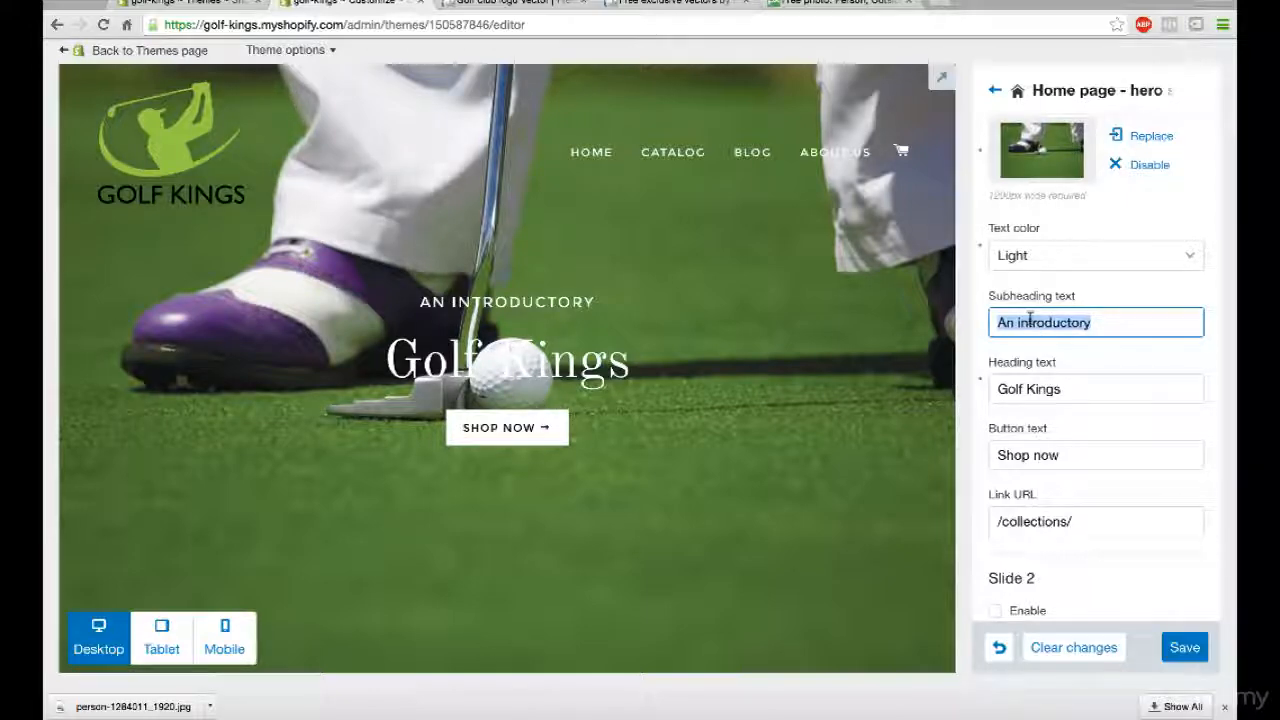
scroll(644, 421, "down", 4)
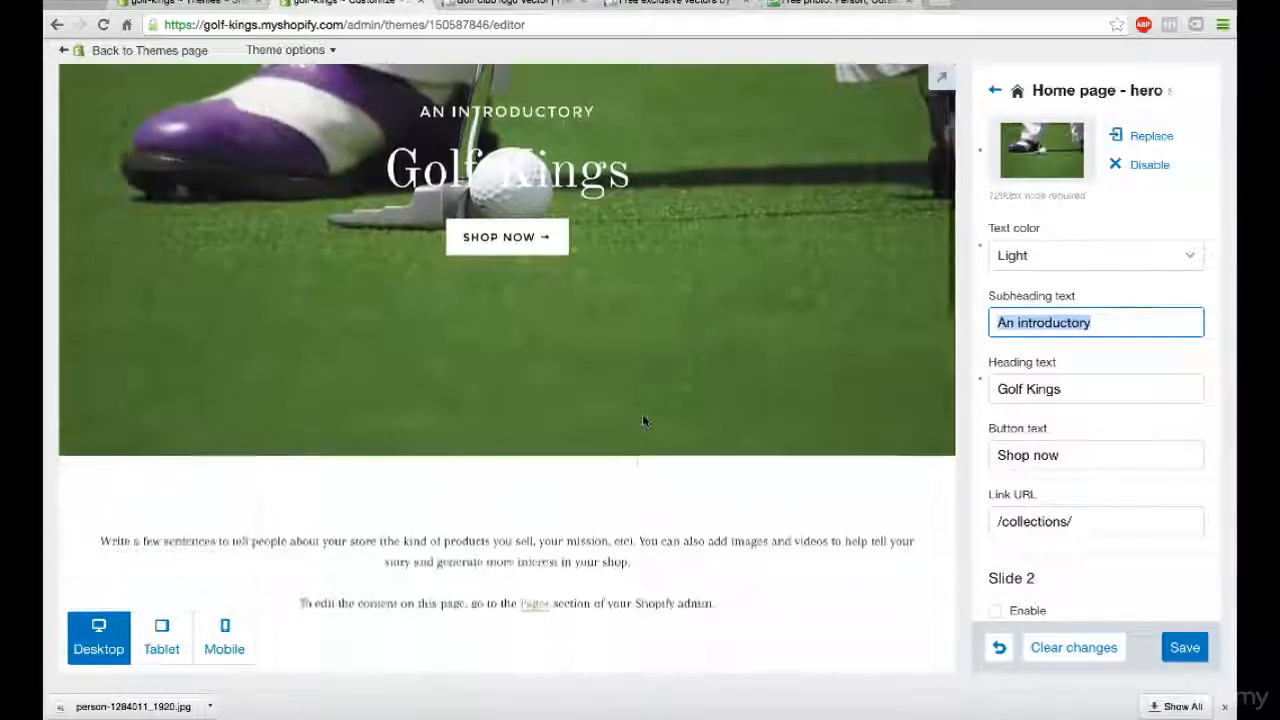
scroll(644, 421, "down", 1)
scroll(644, 421, "up", 5)
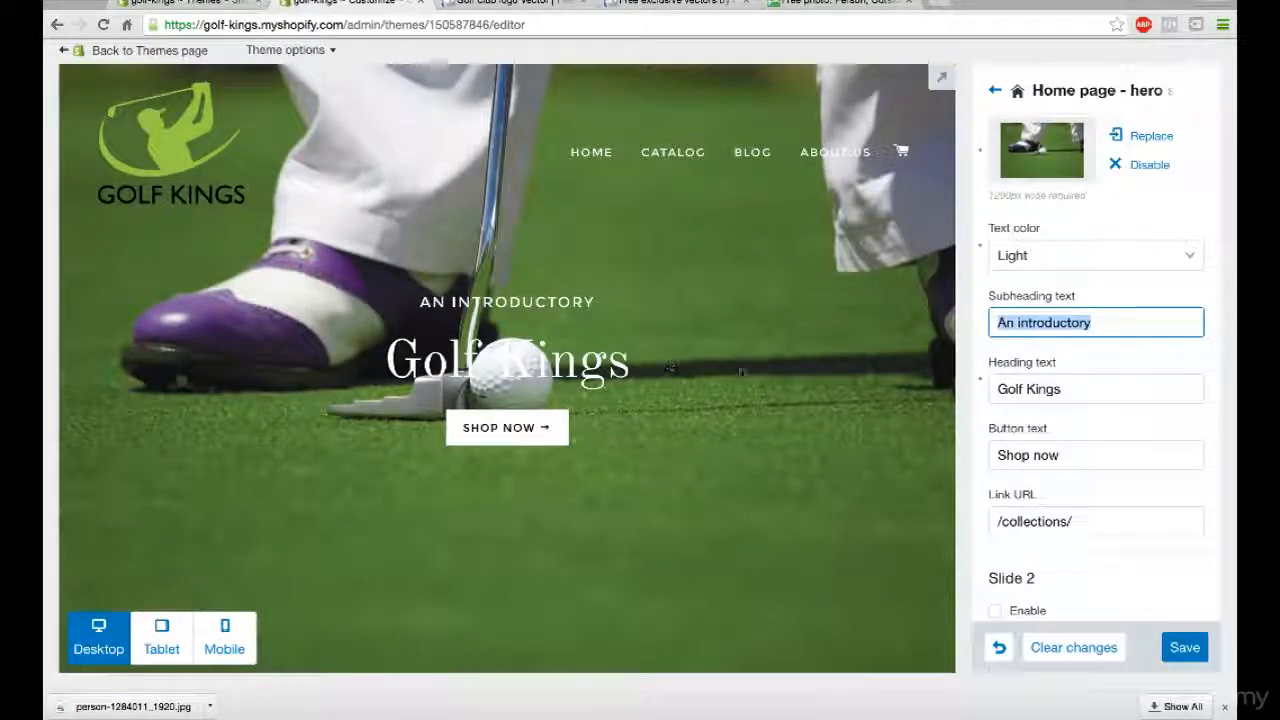
scroll(614, 350, "down", 2)
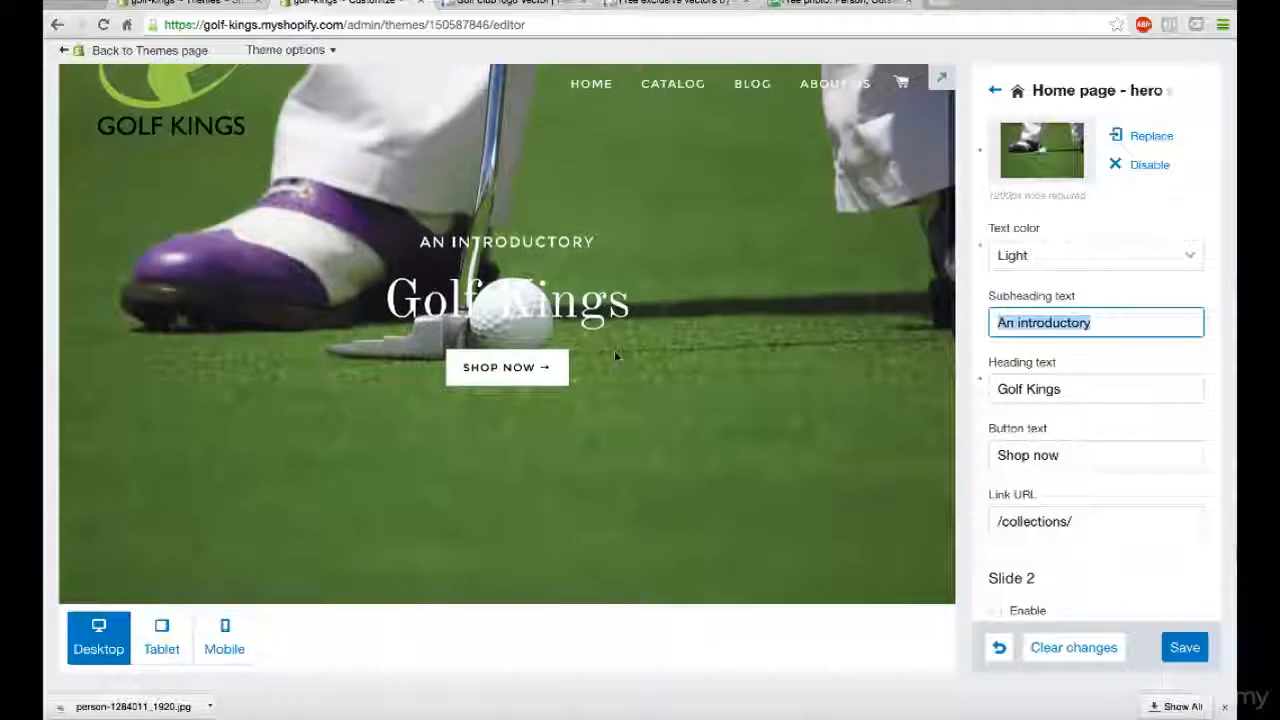
scroll(614, 350, "up", 3)
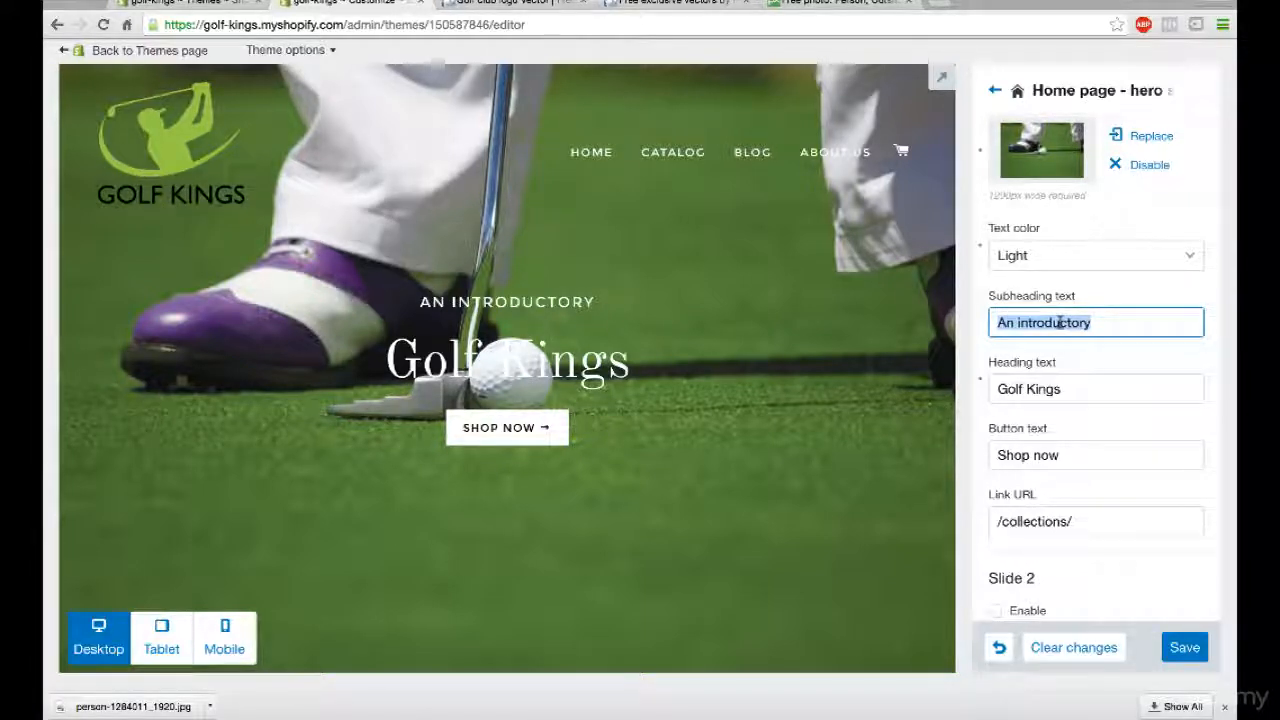
type("Nob")
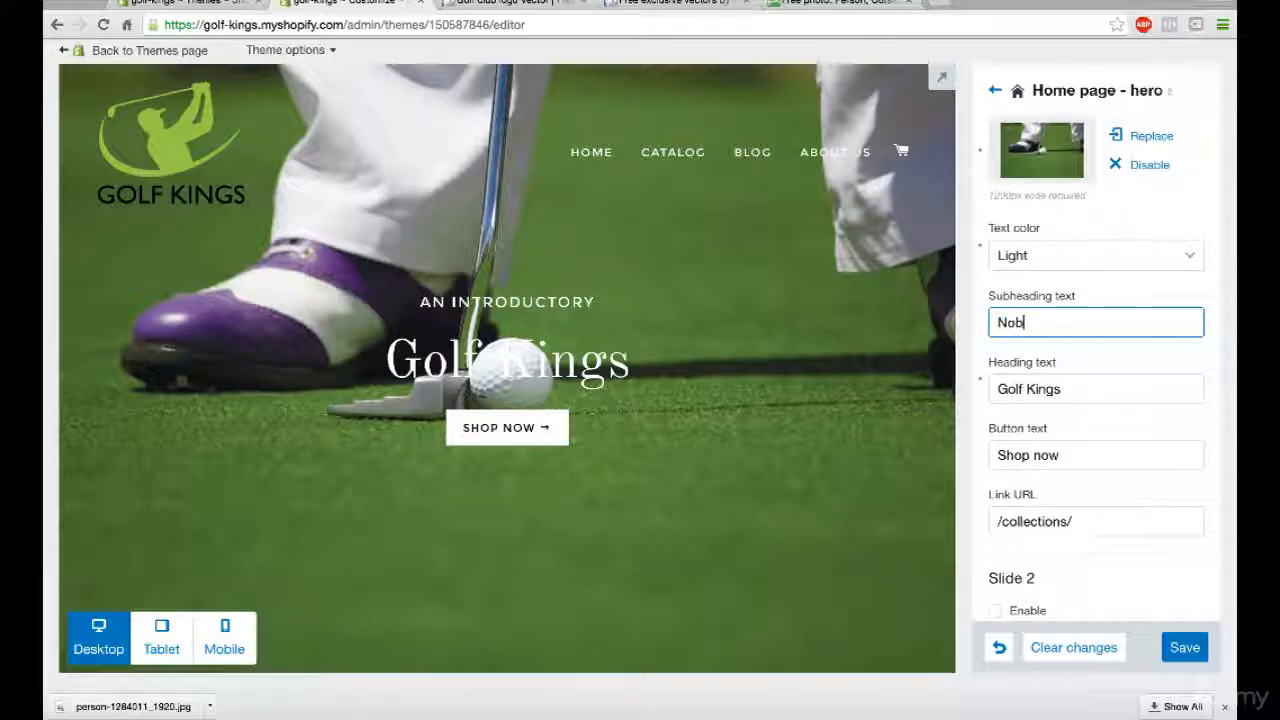
type("ody")
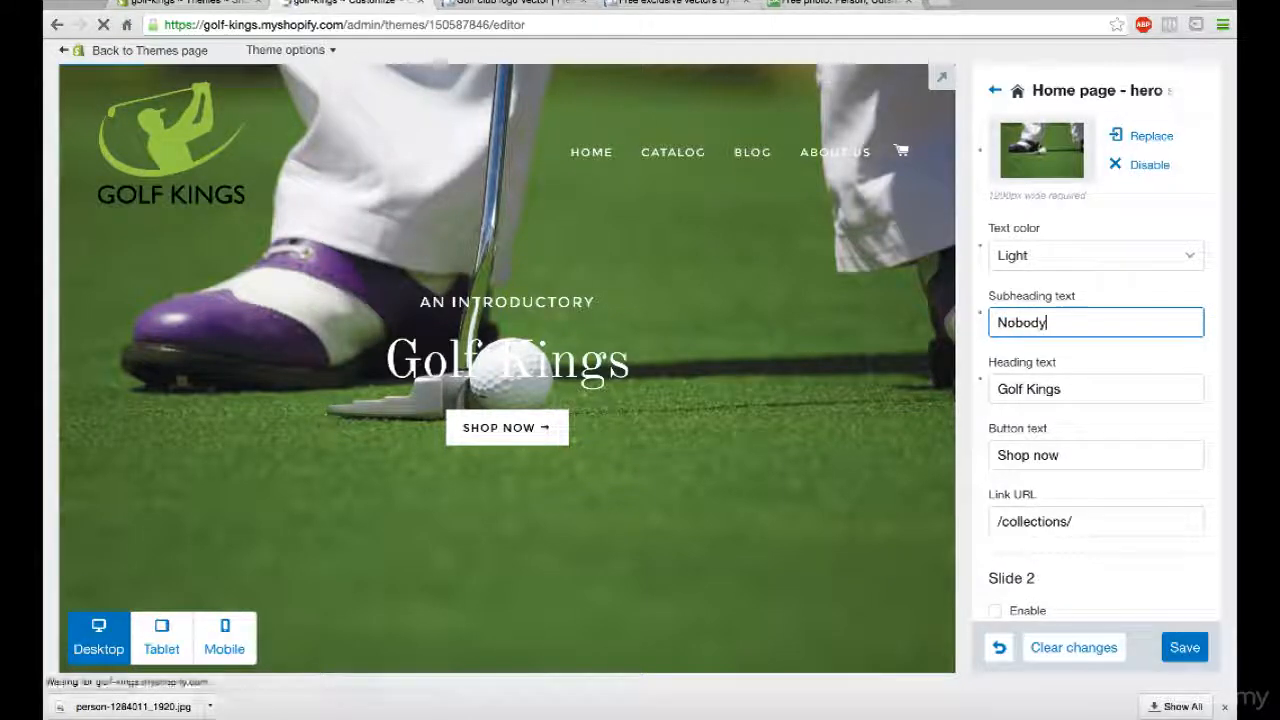
type("sts")
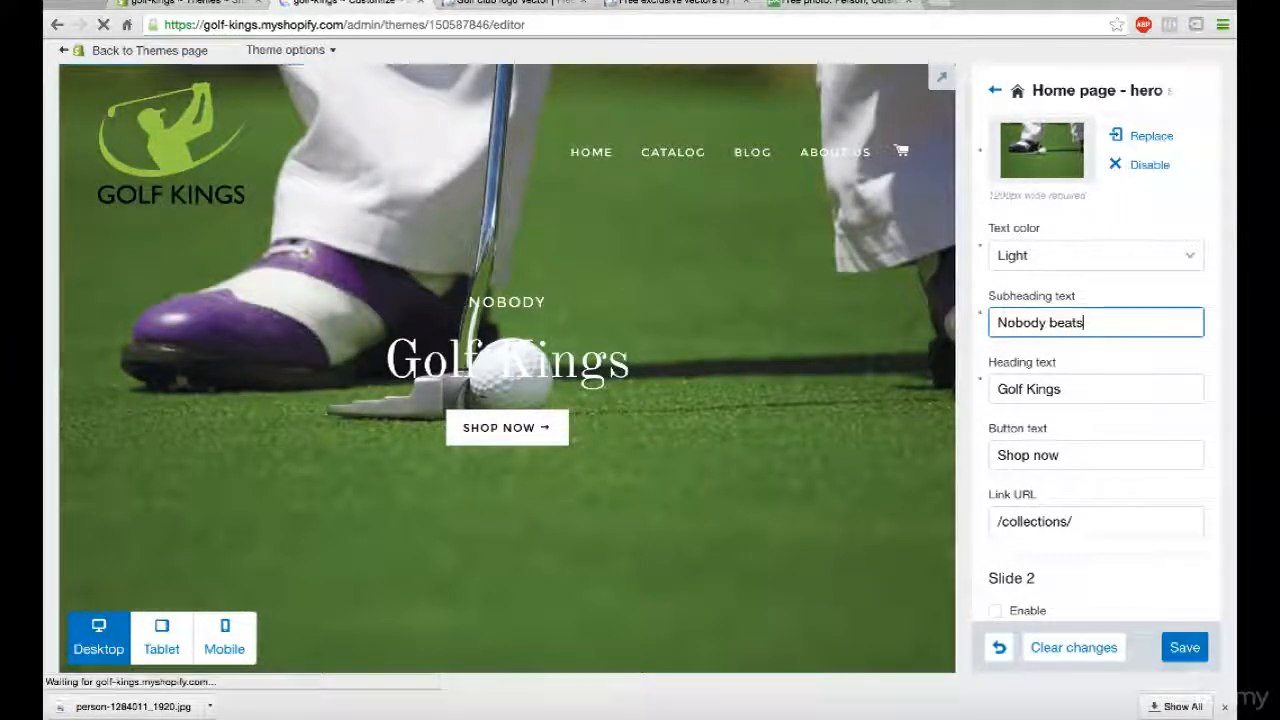
type(" the")
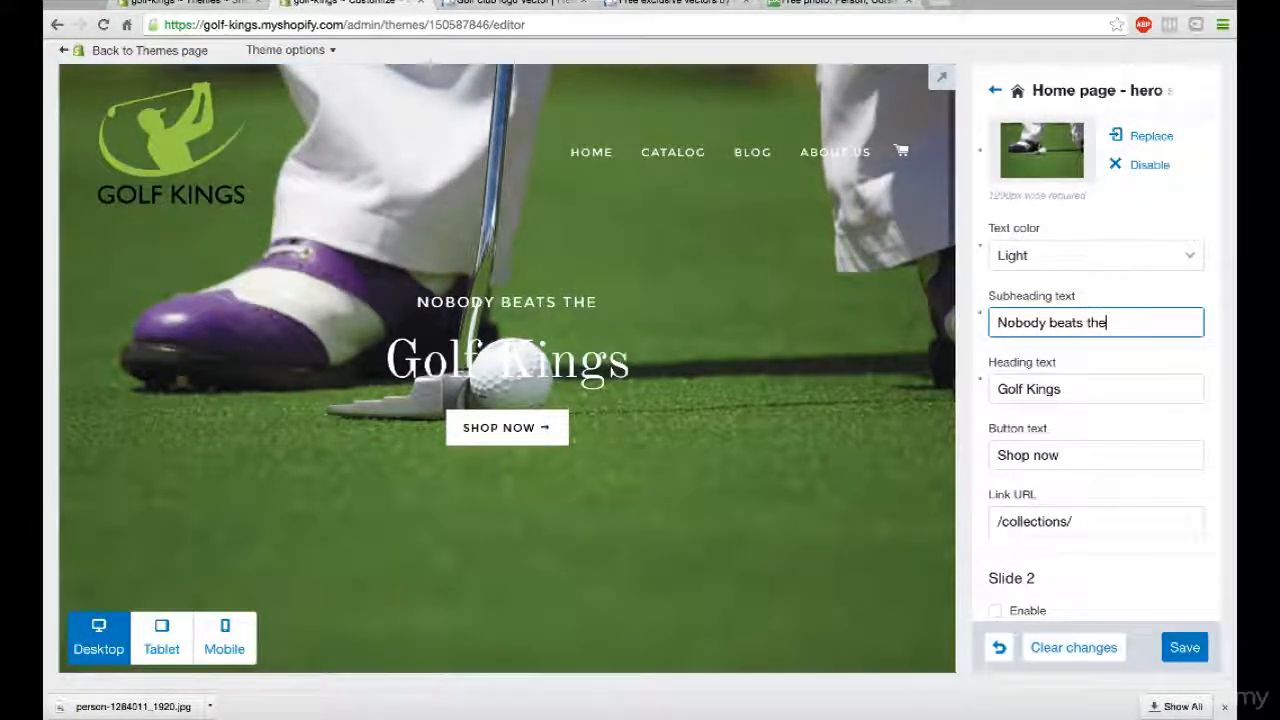
left_click(1043, 450)
scroll(1043, 449, "down", 3)
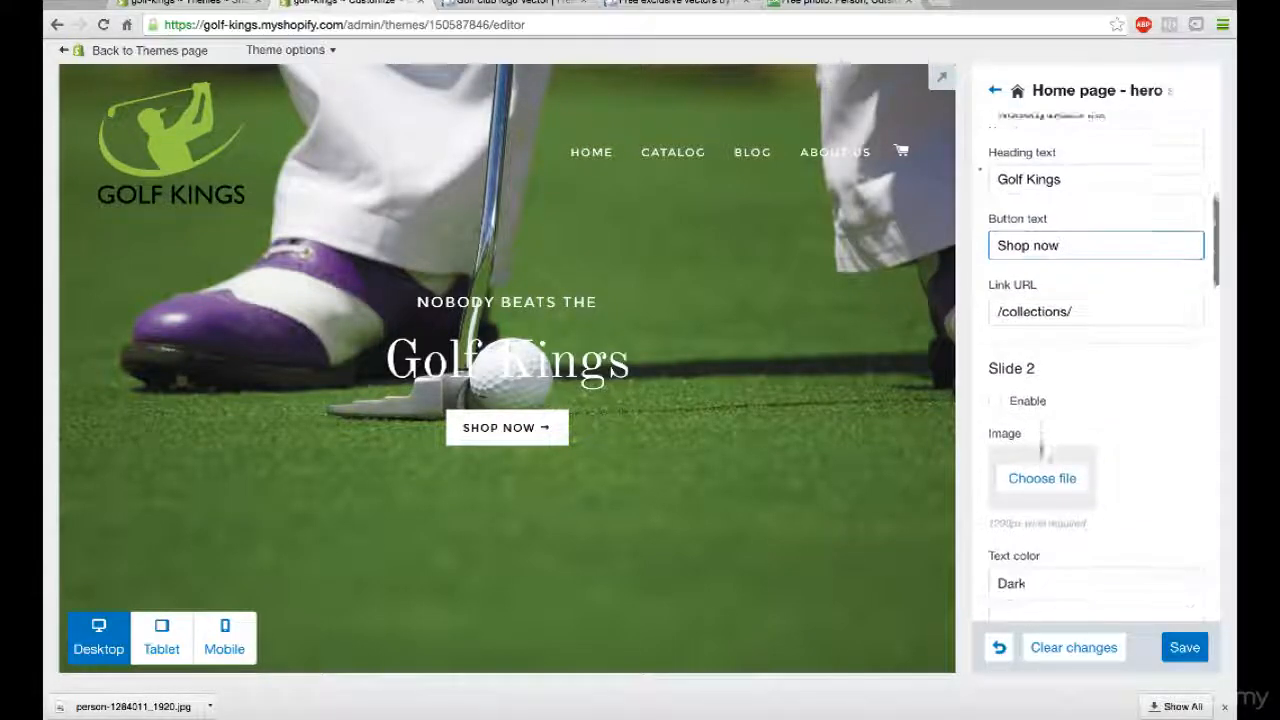
scroll(724, 360, "down", 2)
scroll(723, 408, "down", 4)
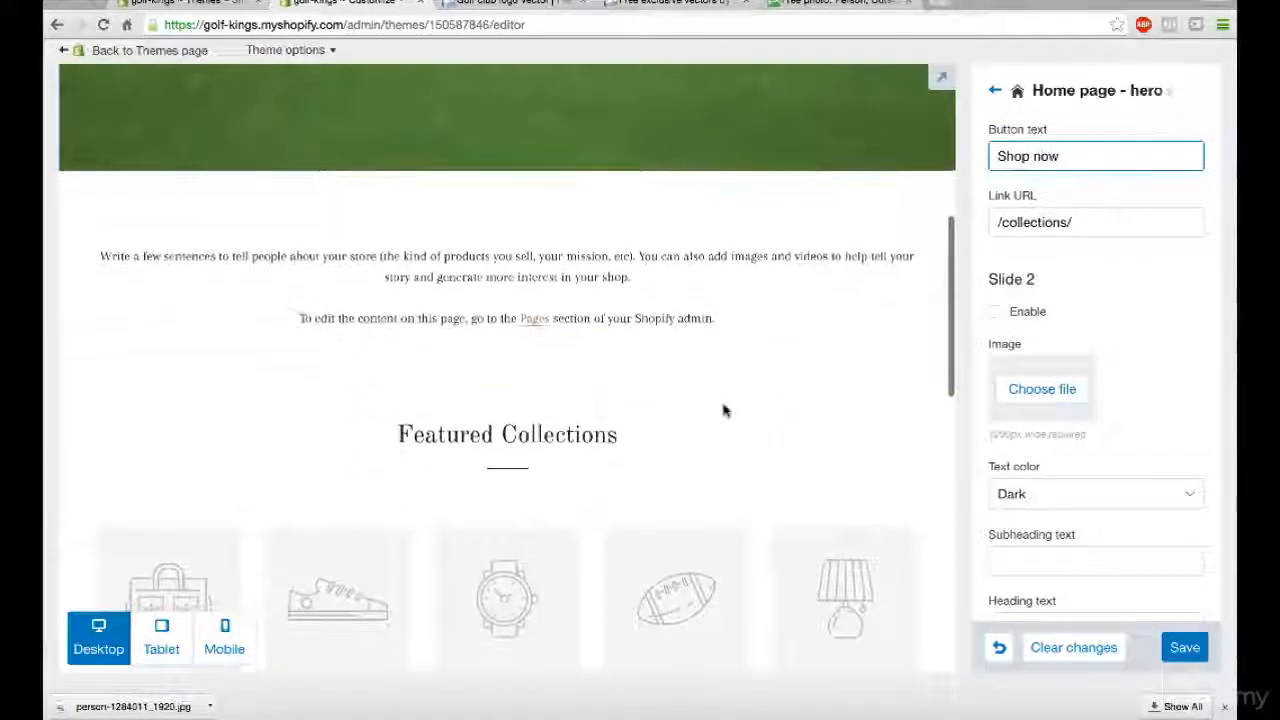
scroll(1094, 328, "up", 5)
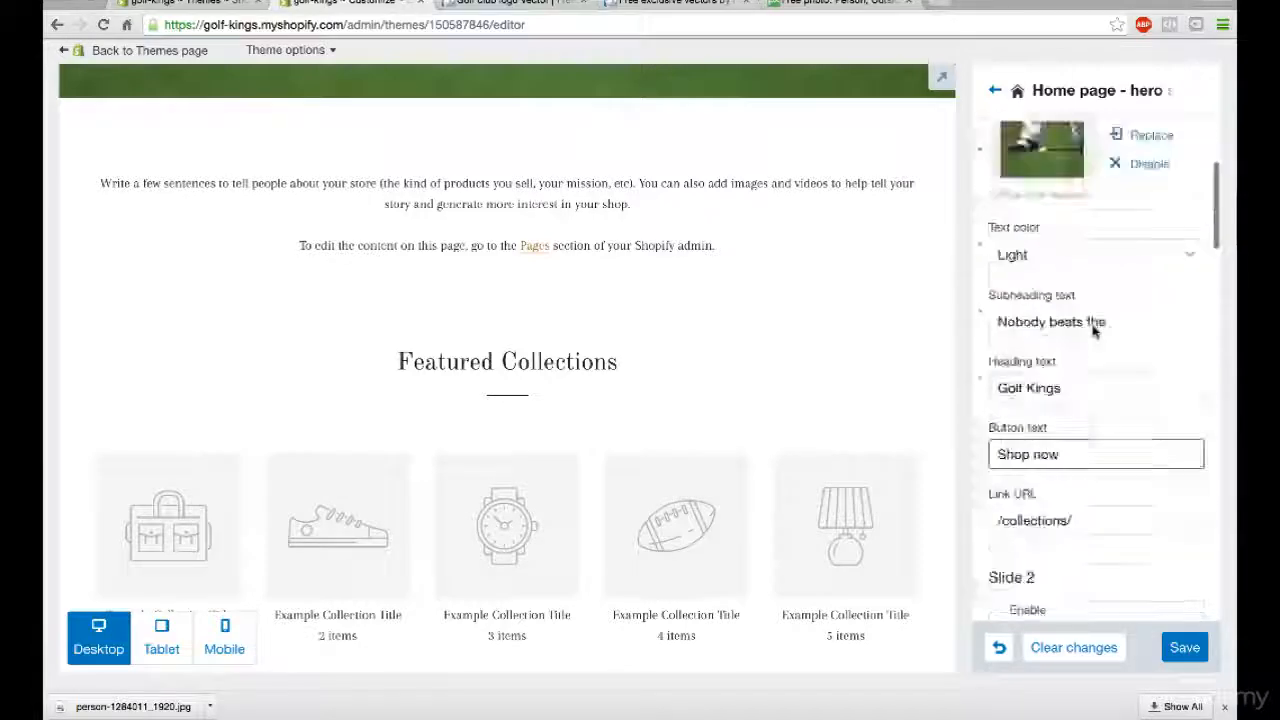
- Remove Featured content and Featured collections from the home page sections by setting both slots to (none)
left_click(995, 91)
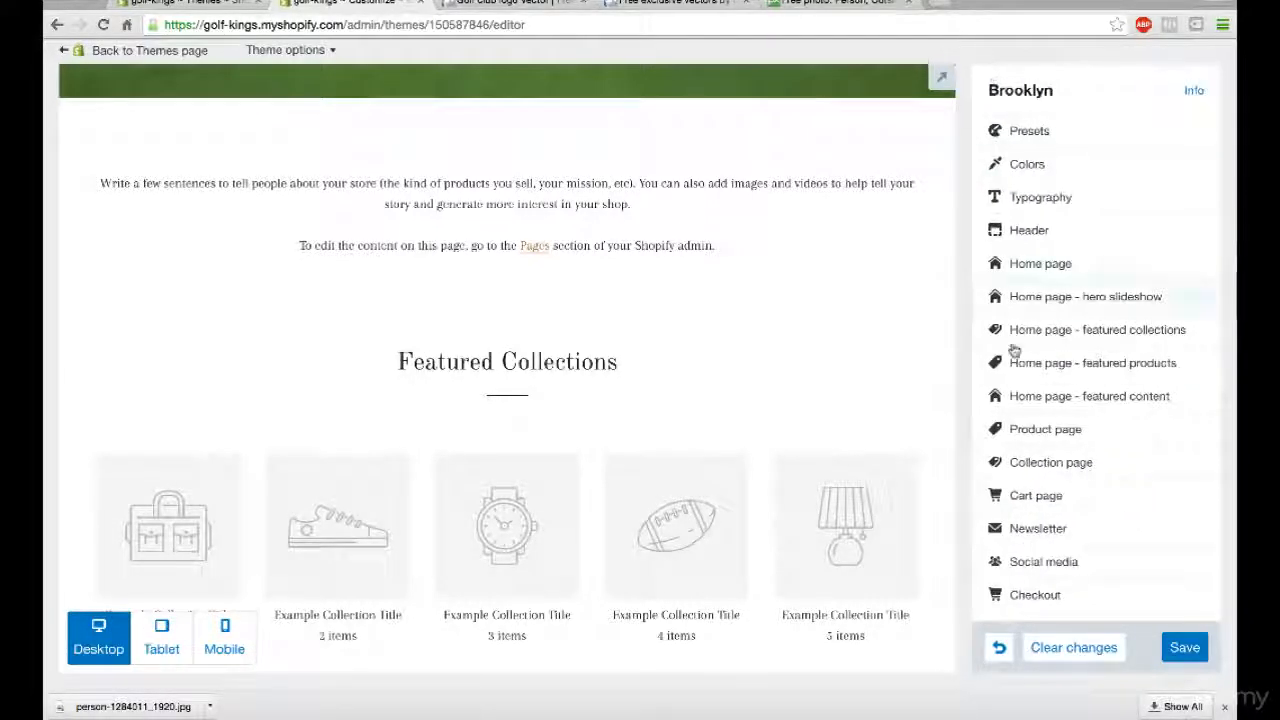
scroll(751, 266, "up", 6)
scroll(735, 265, "down", 6)
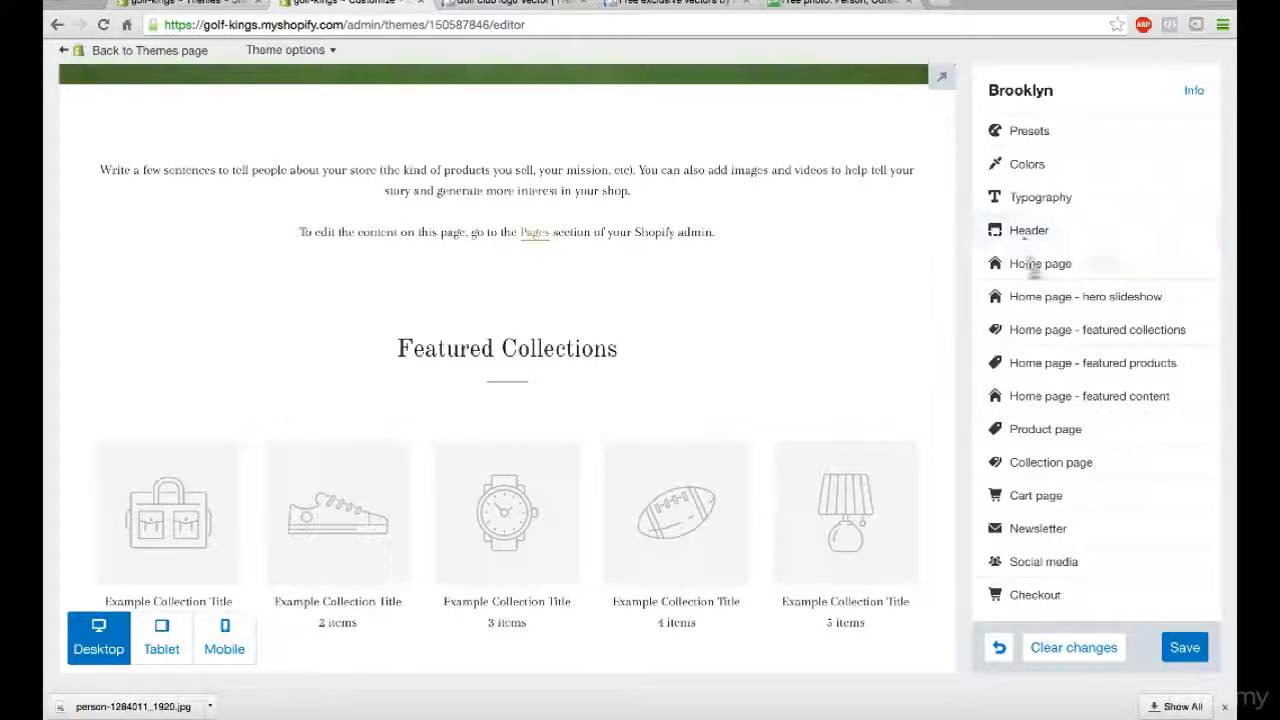
left_click(1035, 264)
left_click(1047, 276)
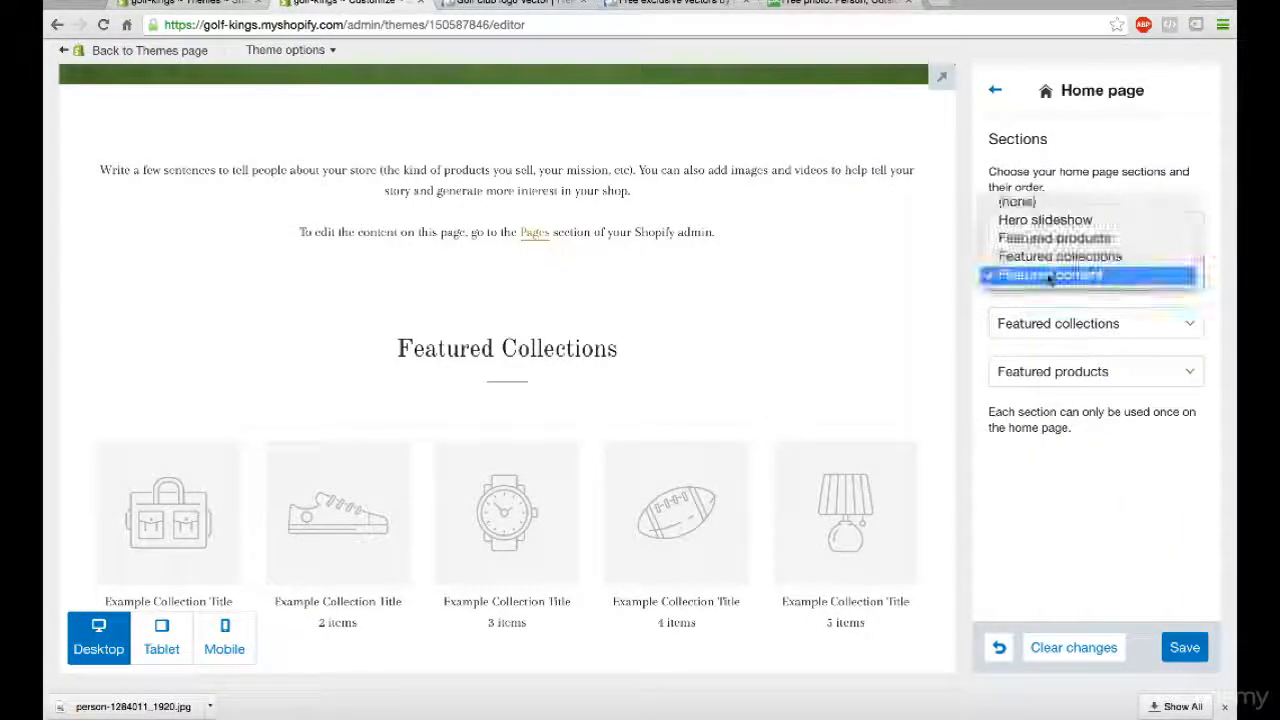
left_click(1040, 201)
left_click(1052, 322)
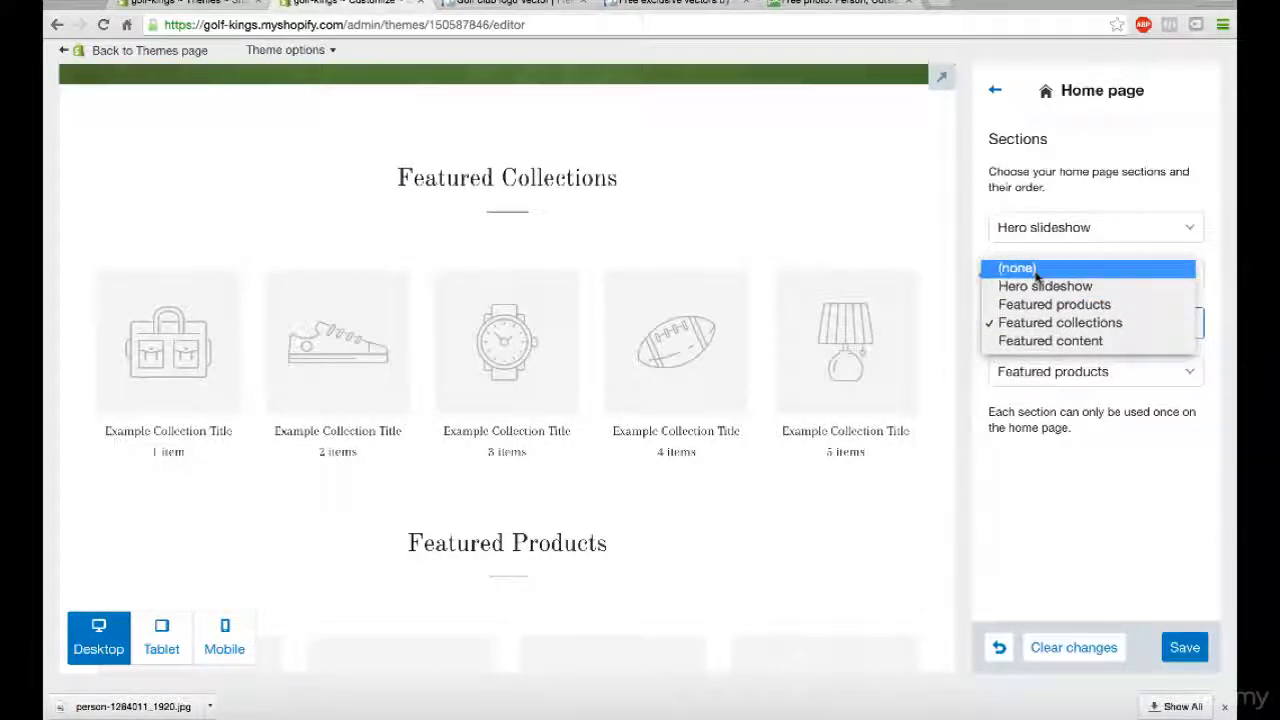
left_click(1035, 271)
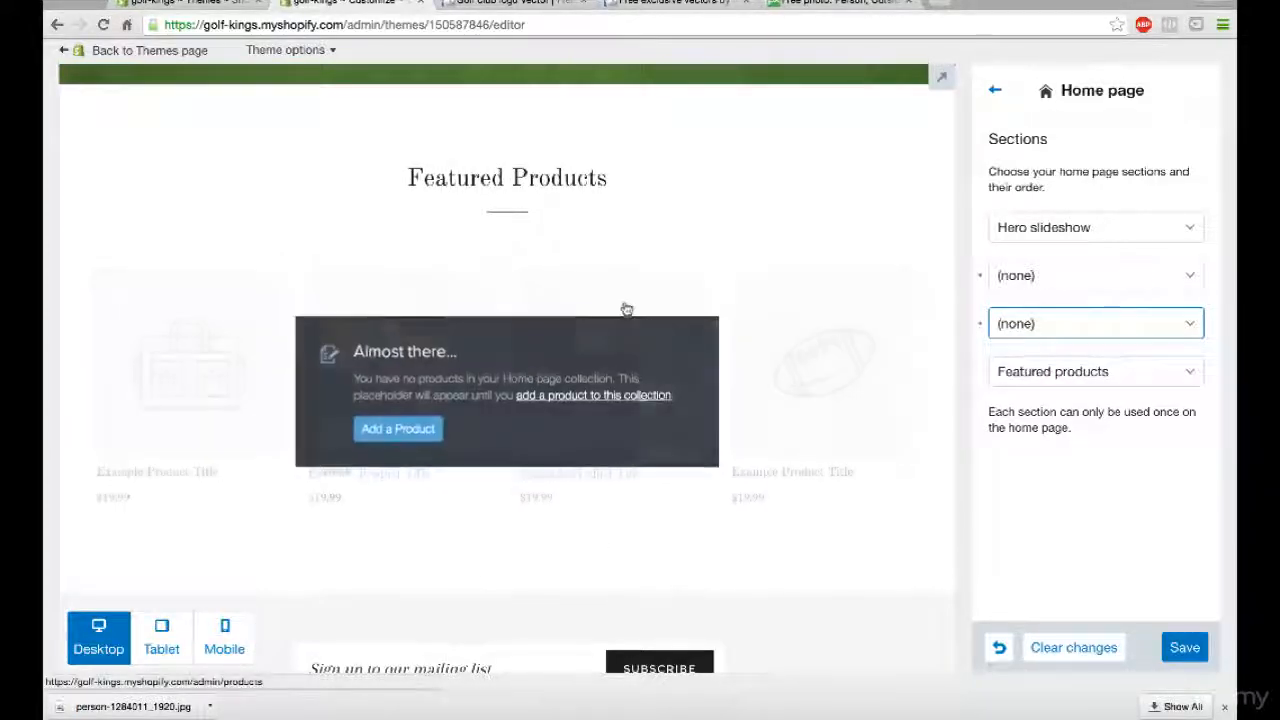
- Cancel the product link prompt and review the home page preview from the featured products down to the footer
left_click(787, 290)
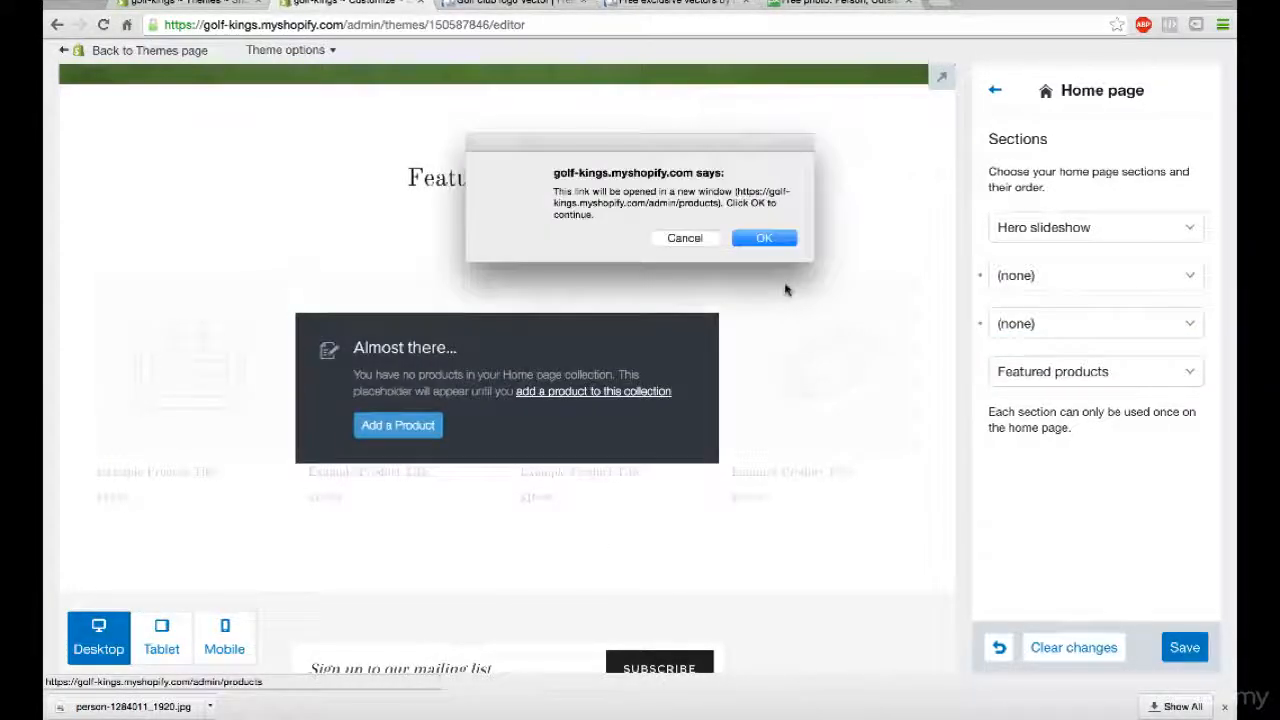
left_click(686, 238)
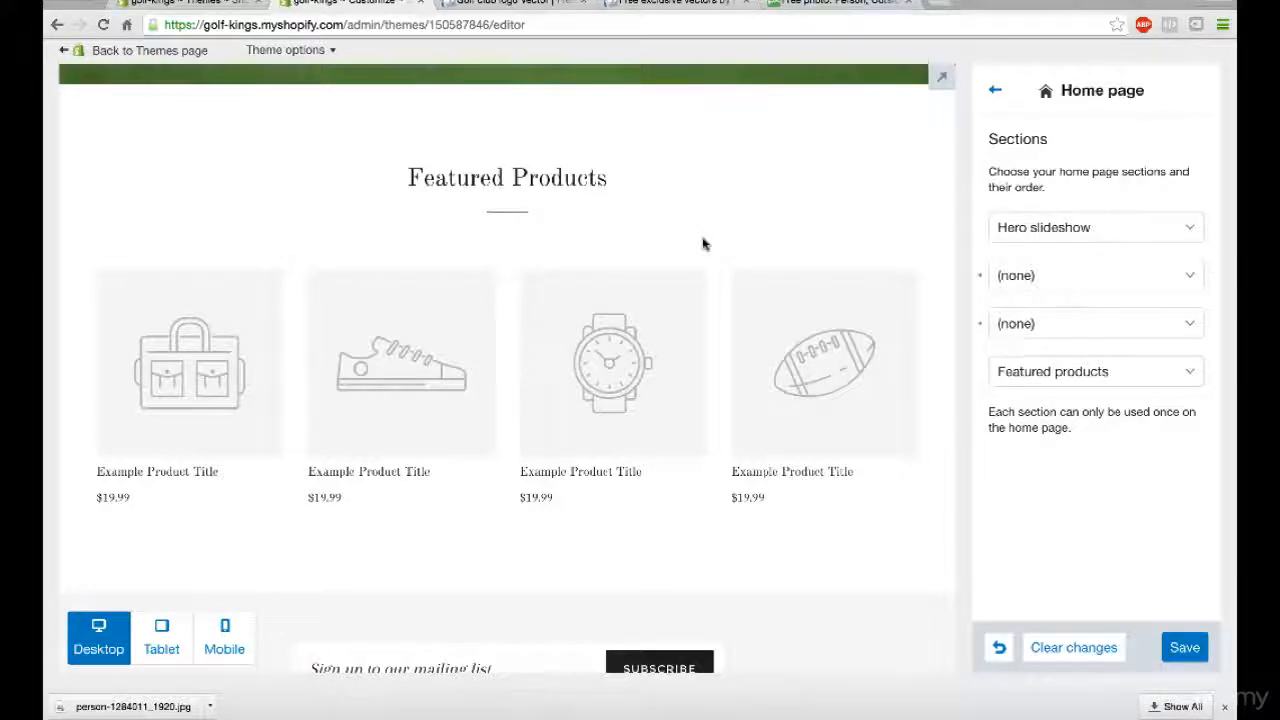
scroll(702, 243, "down", 3)
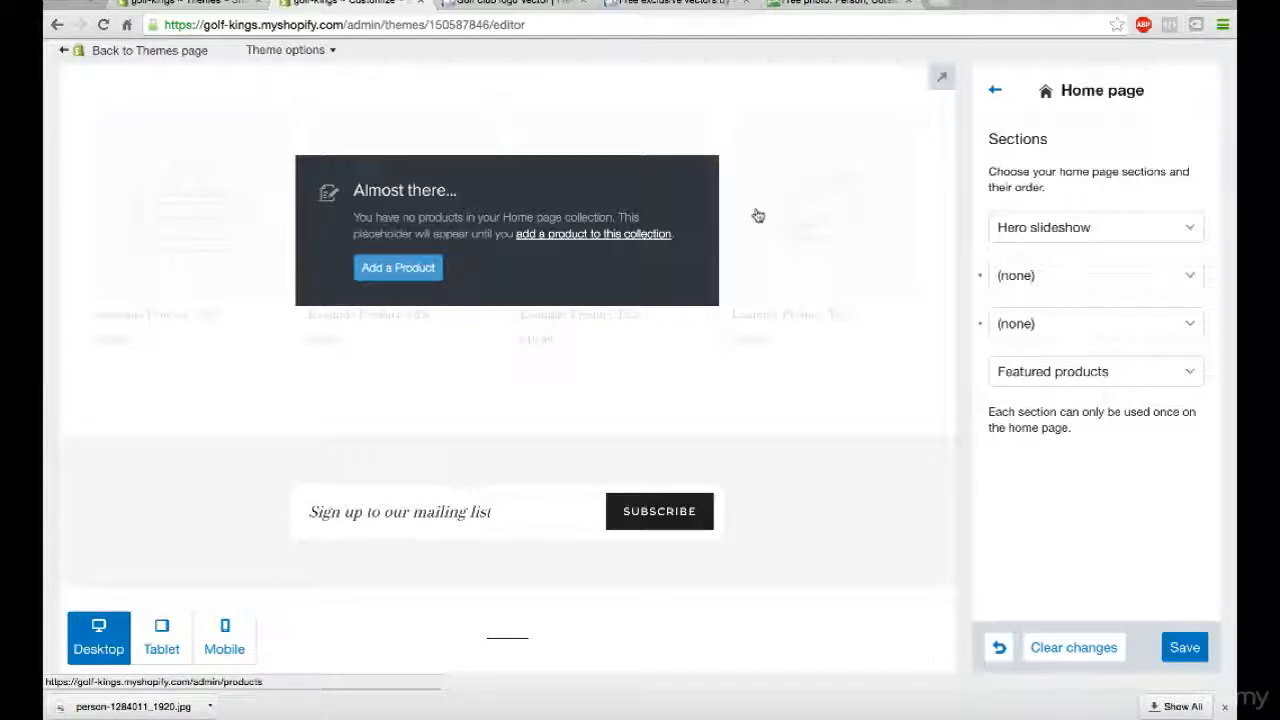
scroll(758, 216, "up", 1)
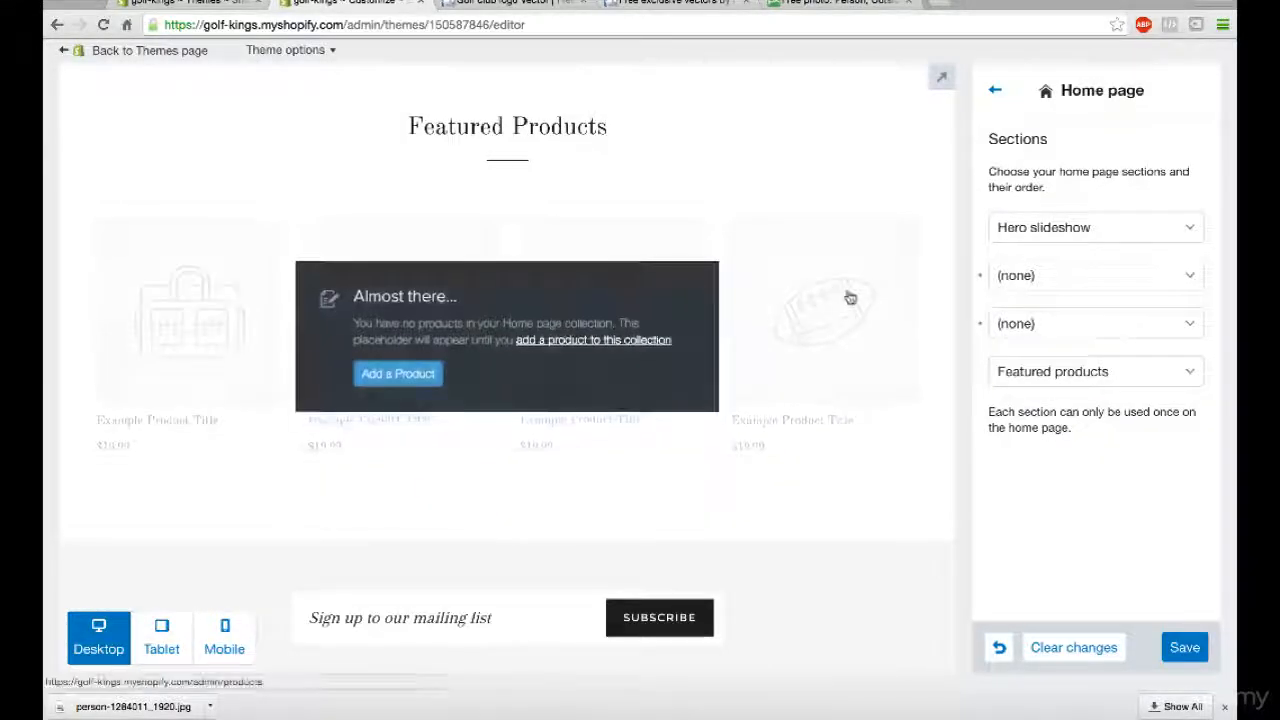
scroll(588, 400, "down", 1)
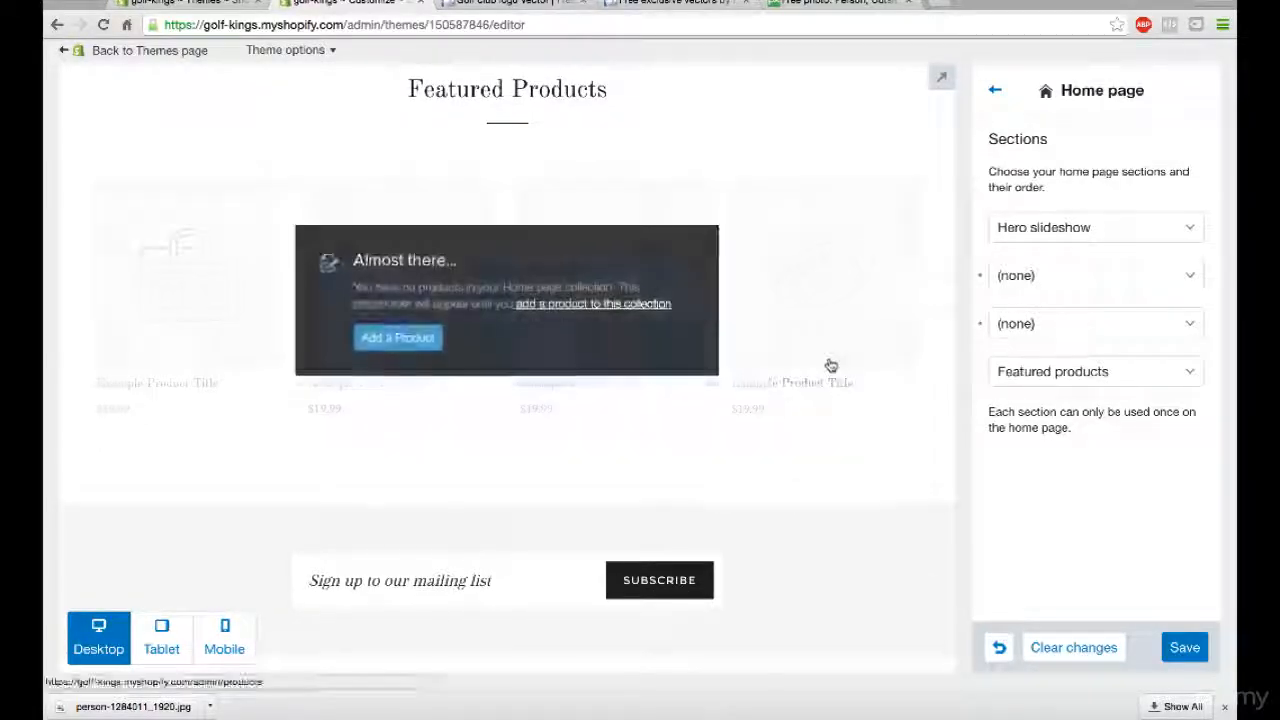
scroll(846, 406, "down", 1)
scroll(846, 406, "down", 2)
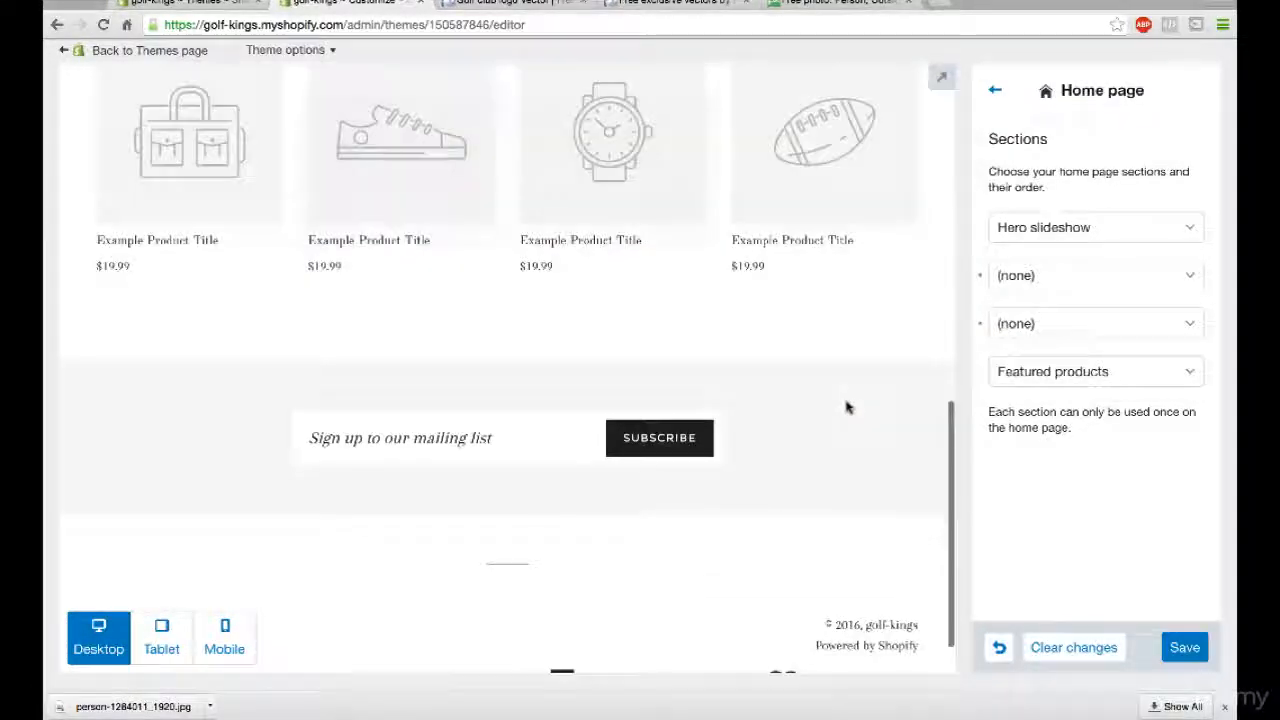
- Change the theme's general Links and accents color to green #47a225
left_click(997, 93)
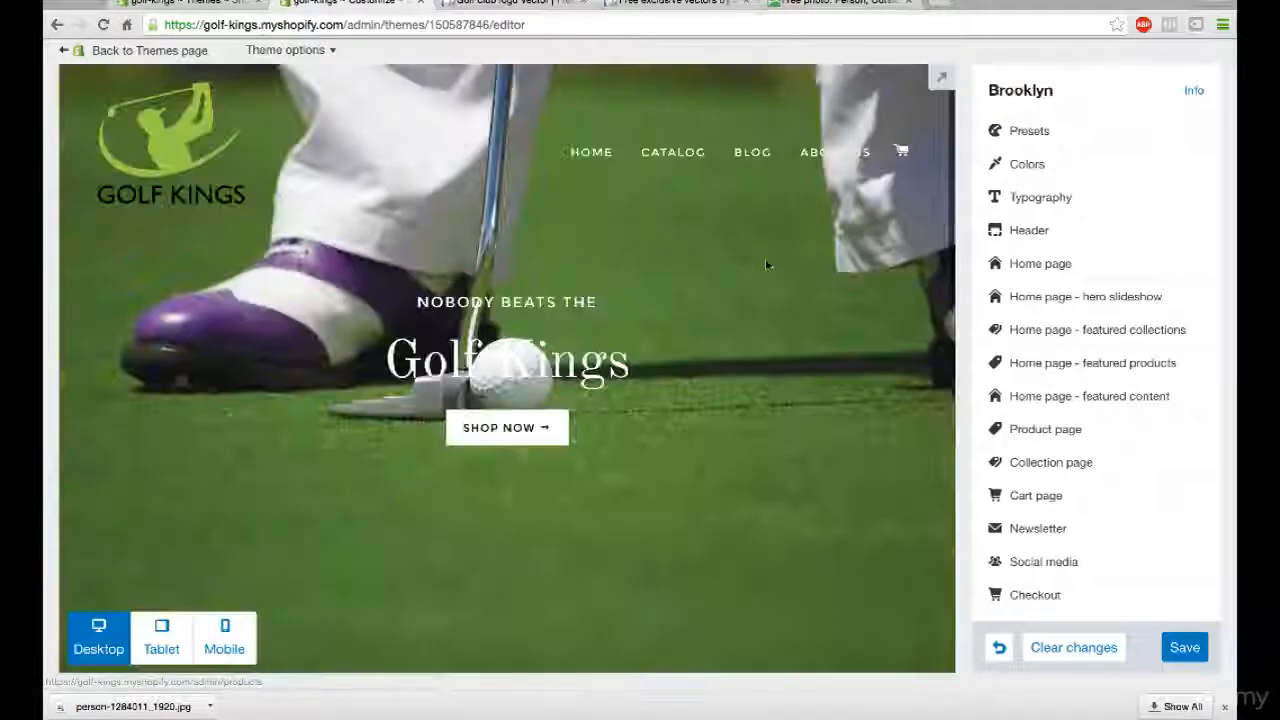
scroll(865, 365, "down", 10)
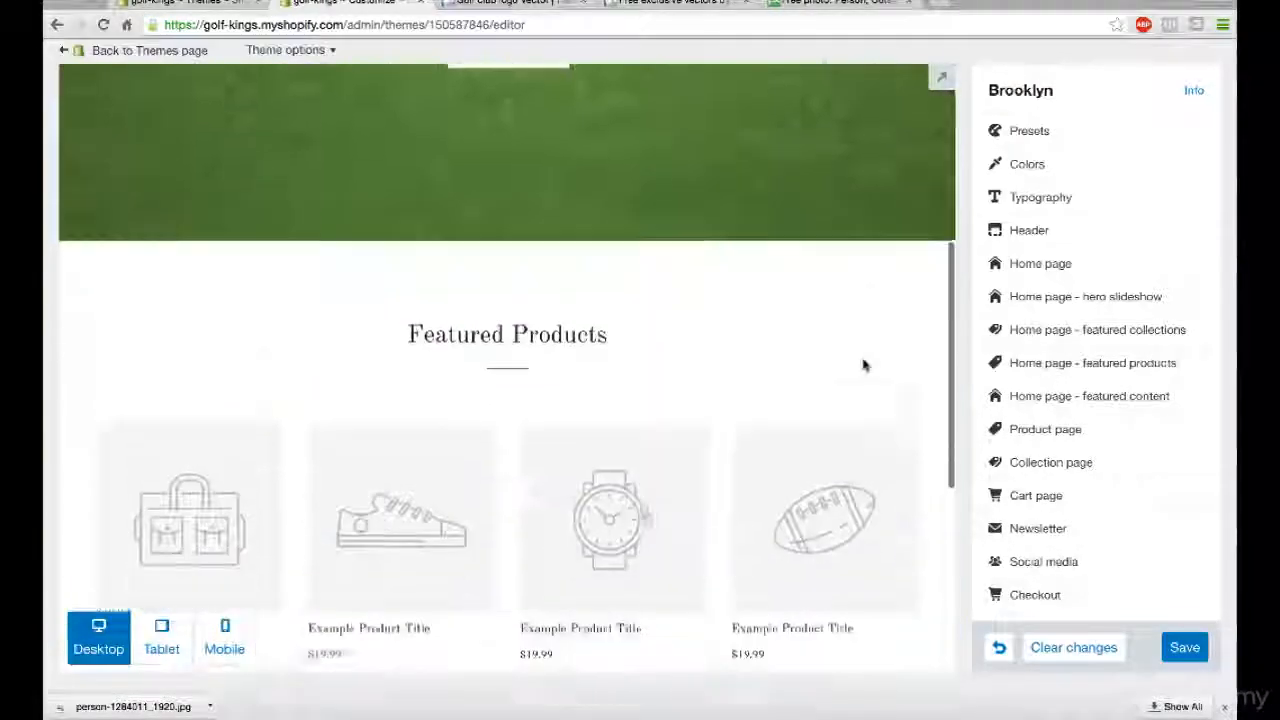
scroll(865, 366, "down", 3)
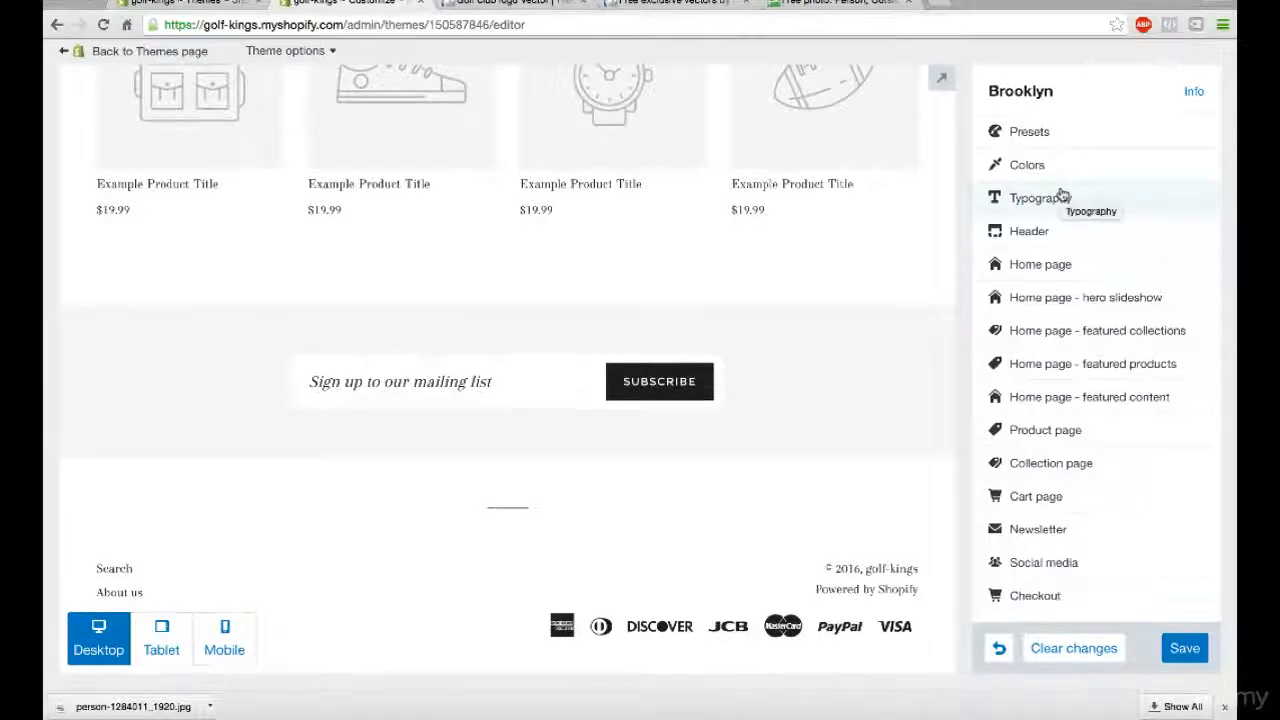
left_click(1025, 164)
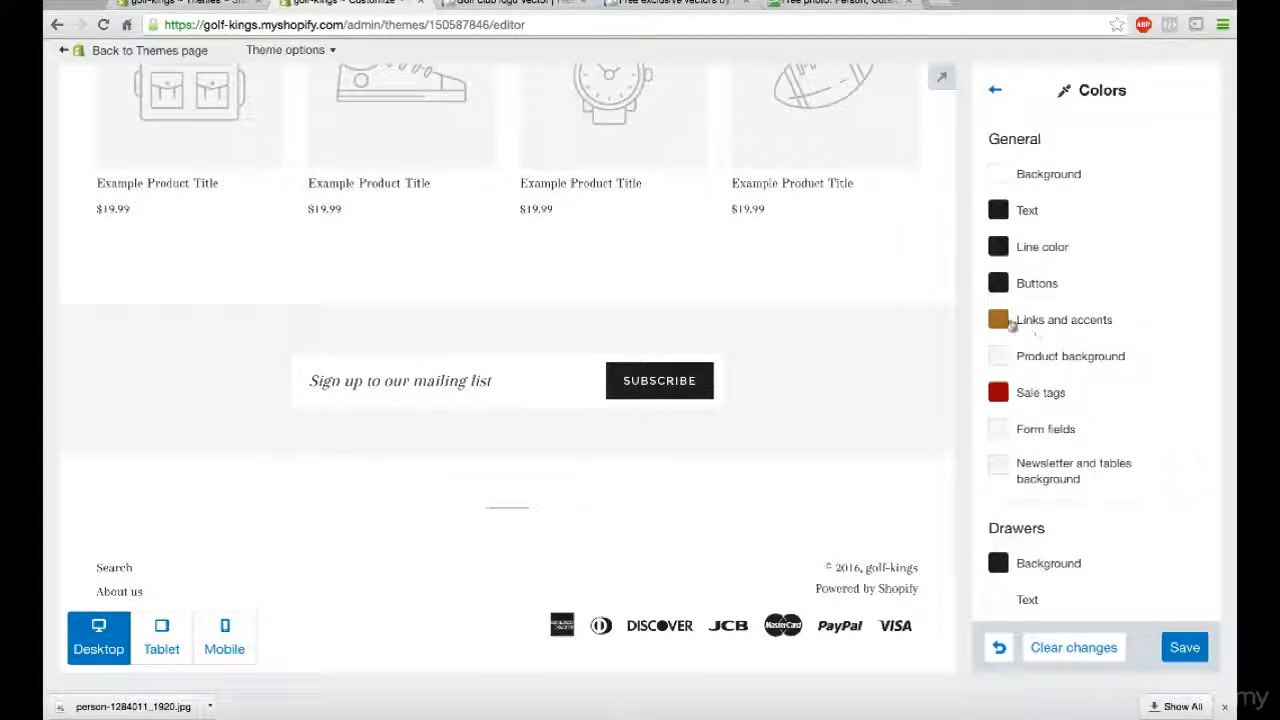
left_click(1025, 324)
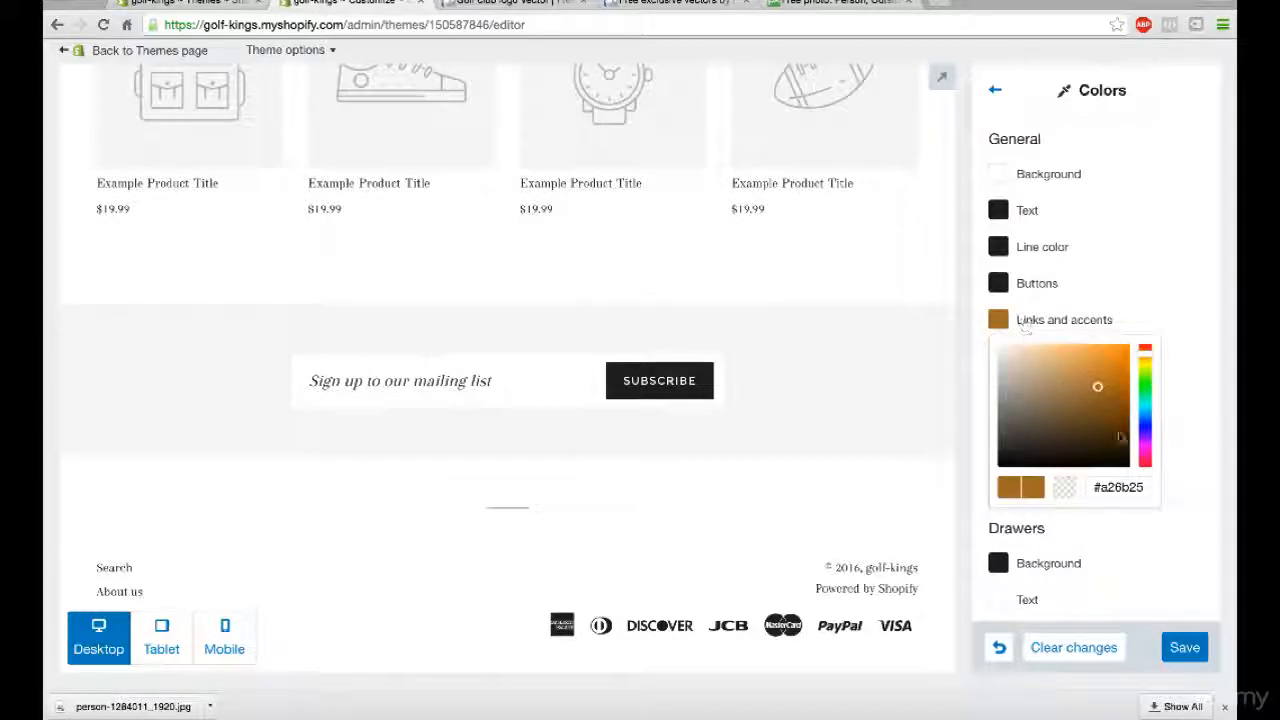
left_click_drag(1149, 378, 1149, 380)
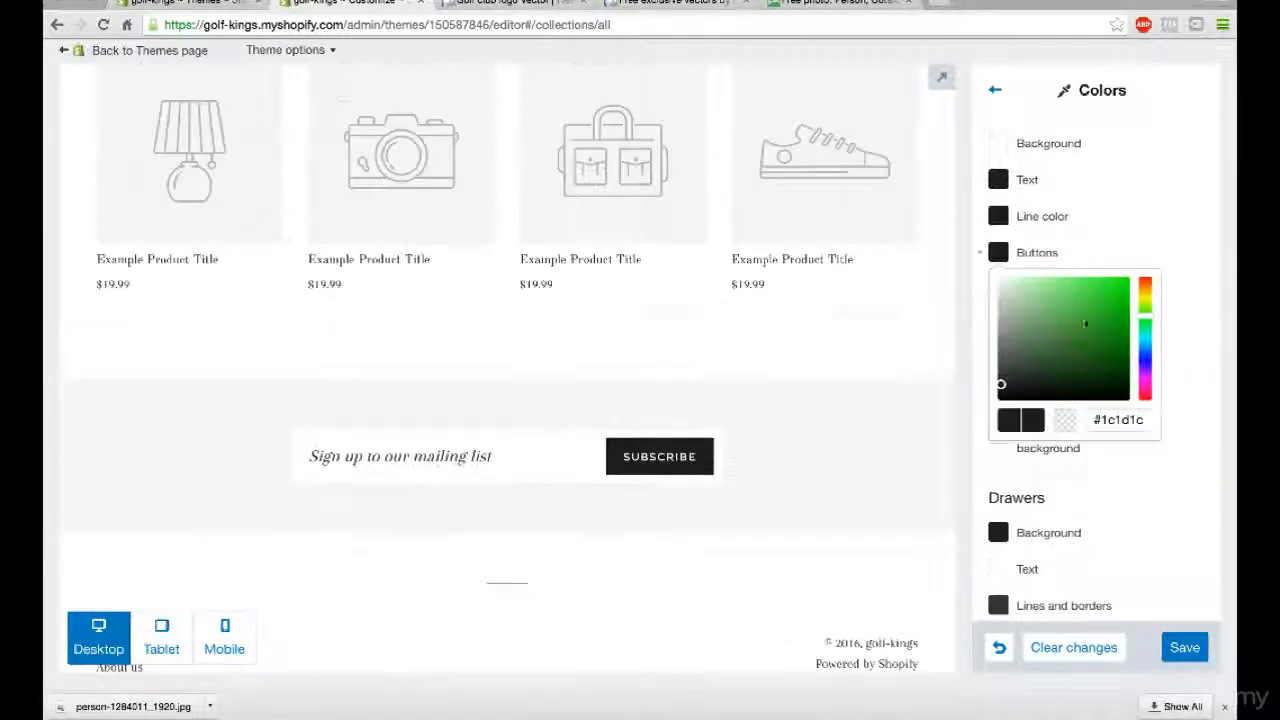
- Change the theme's general Buttons color to green and check the Subscribe button in the preview
left_click_drag(1067, 333, 1088, 322)
left_click(1133, 222)
scroll(1131, 220, "down", 3)
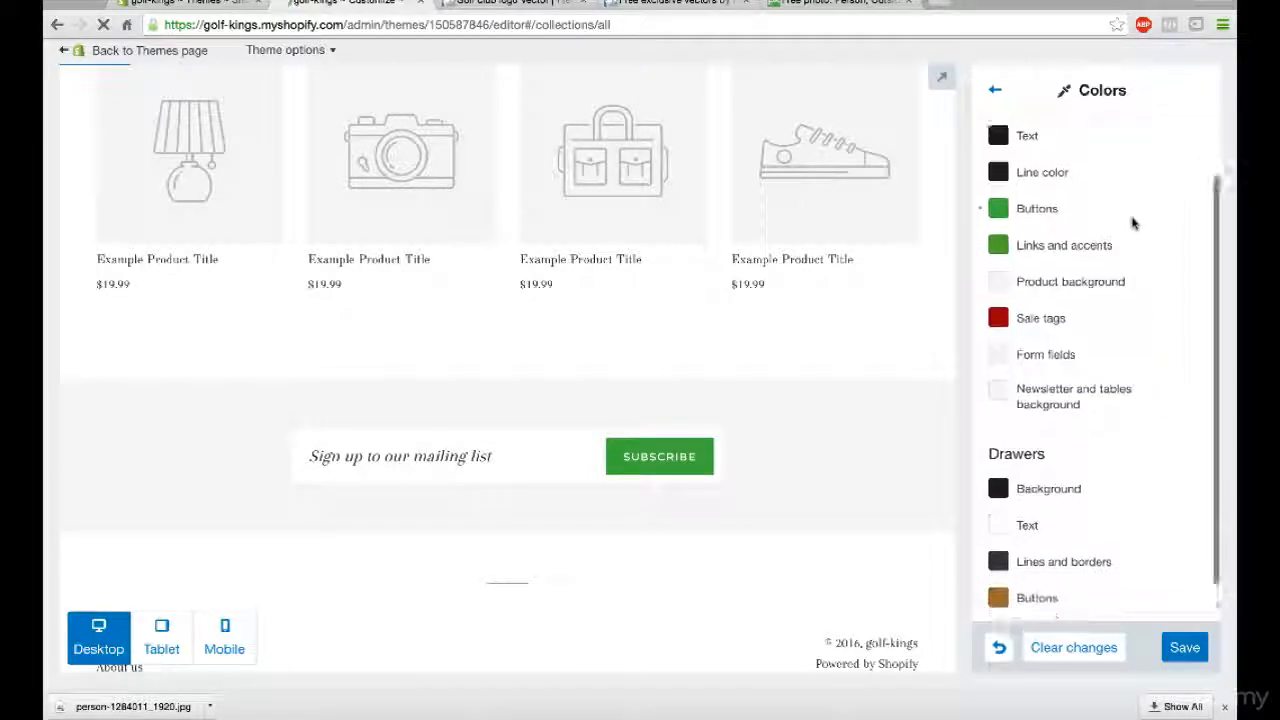
scroll(751, 318, "down", 2)
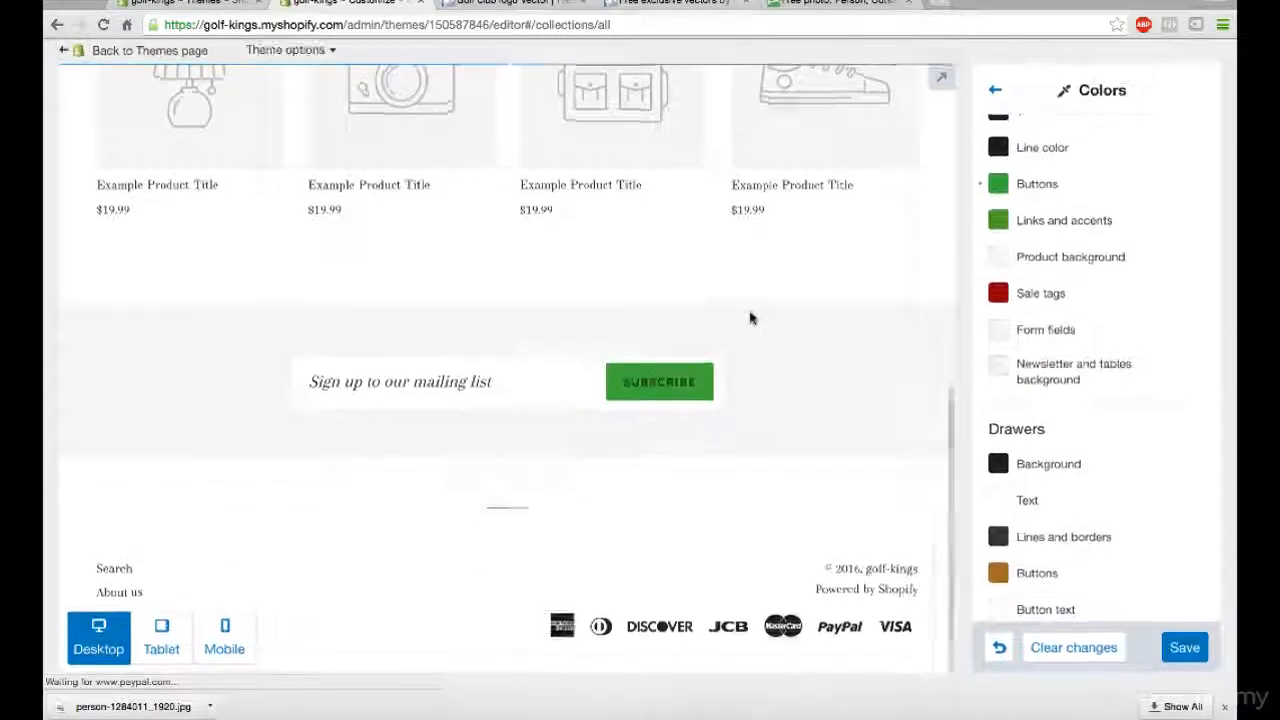
- Close the color settings and review the Products page preview from the header down to the mailing list signup
scroll(751, 318, "down", 3)
scroll(751, 318, "down", 3)
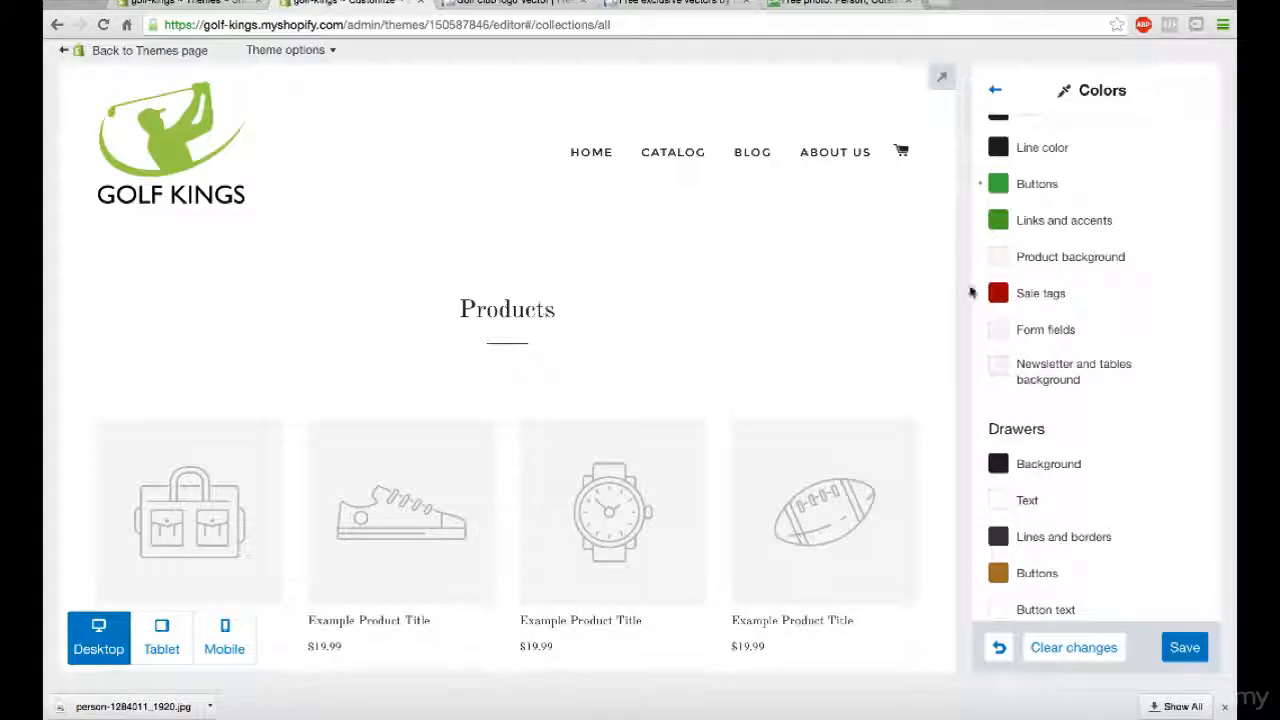
scroll(1066, 400, "down", 1)
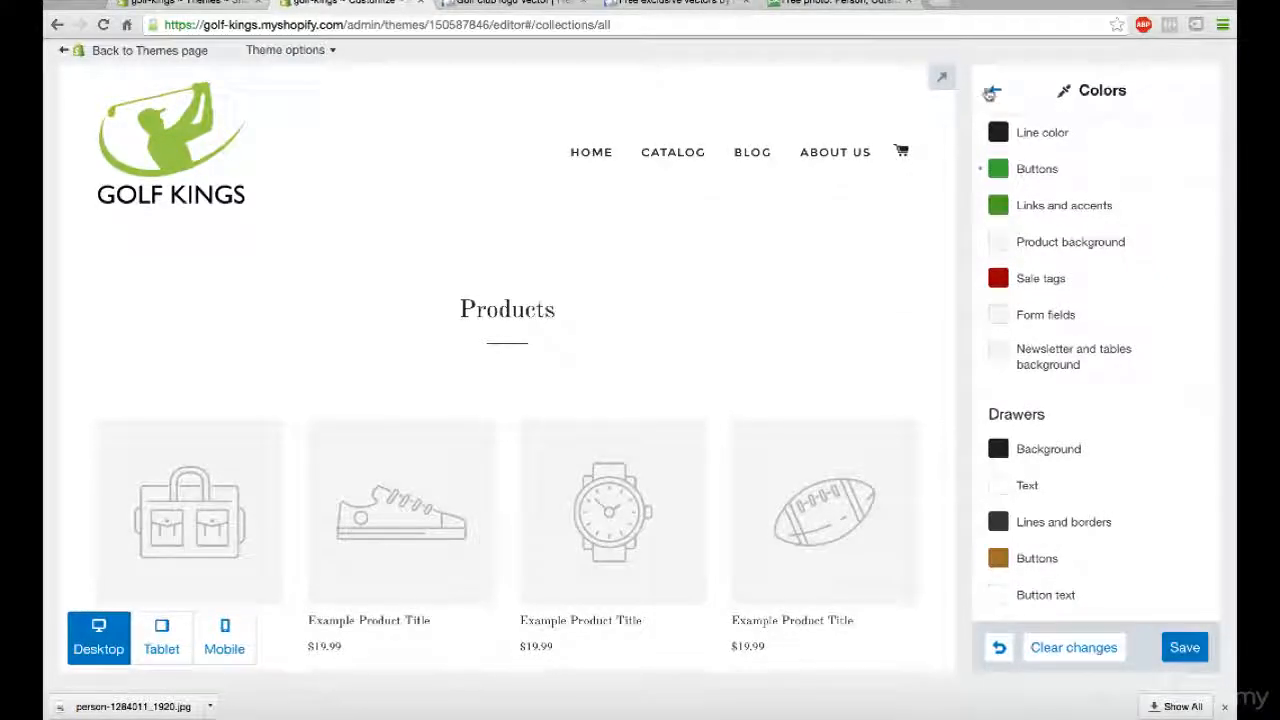
left_click(994, 92)
scroll(1046, 328, "down", 1)
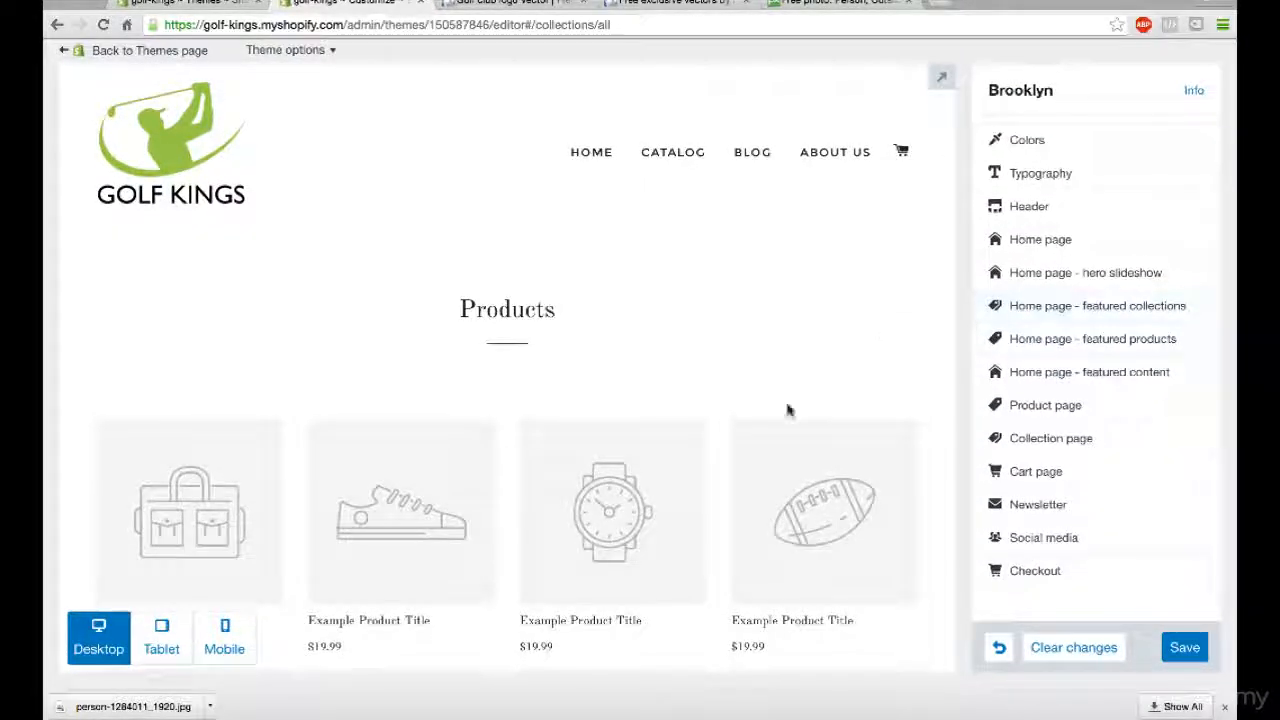
scroll(789, 408, "down", 5)
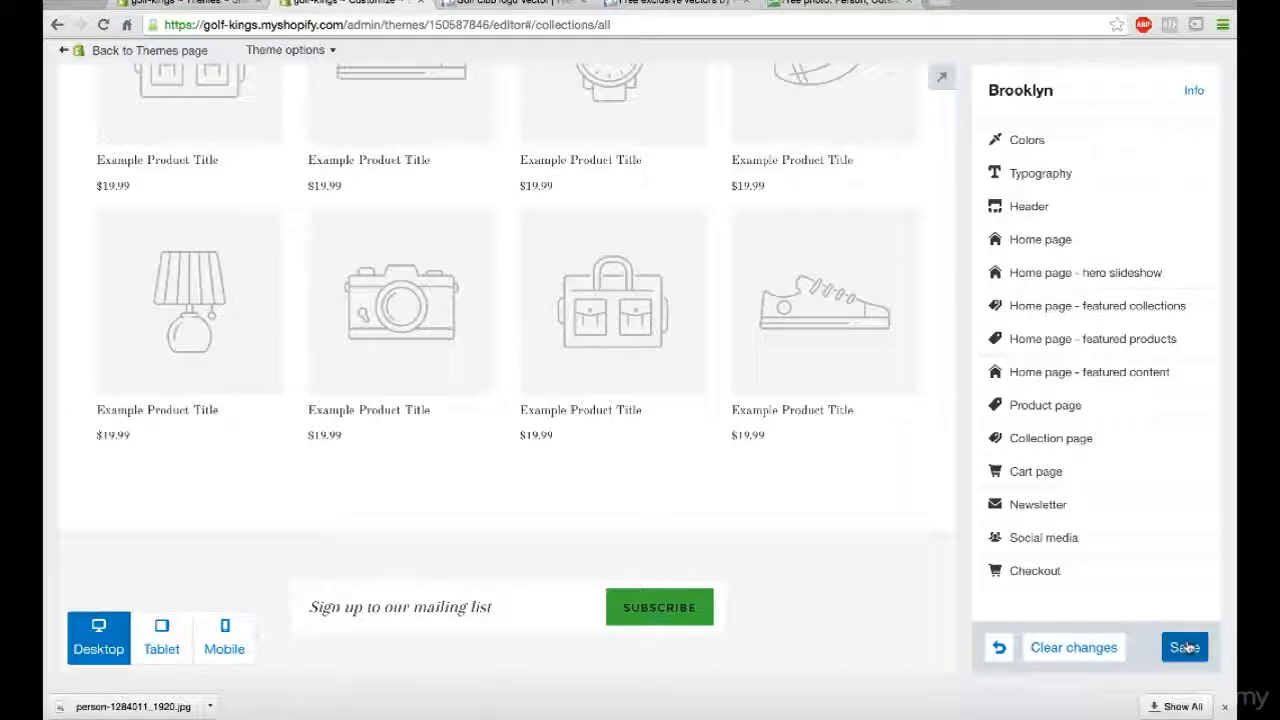
- Look through the Facebook, Twitter and Pinterest account fields in the theme's Social media settings and return to the settings overview
left_click(1041, 538)
left_click(1021, 197)
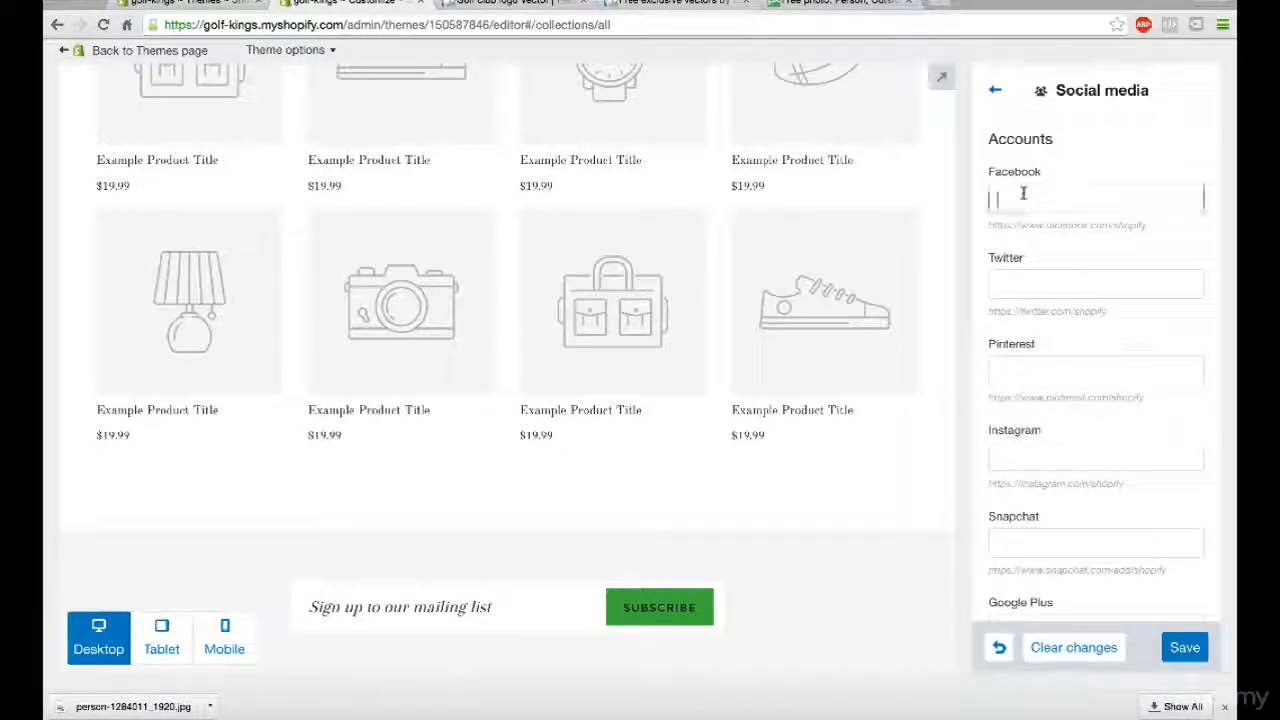
left_click(1024, 283)
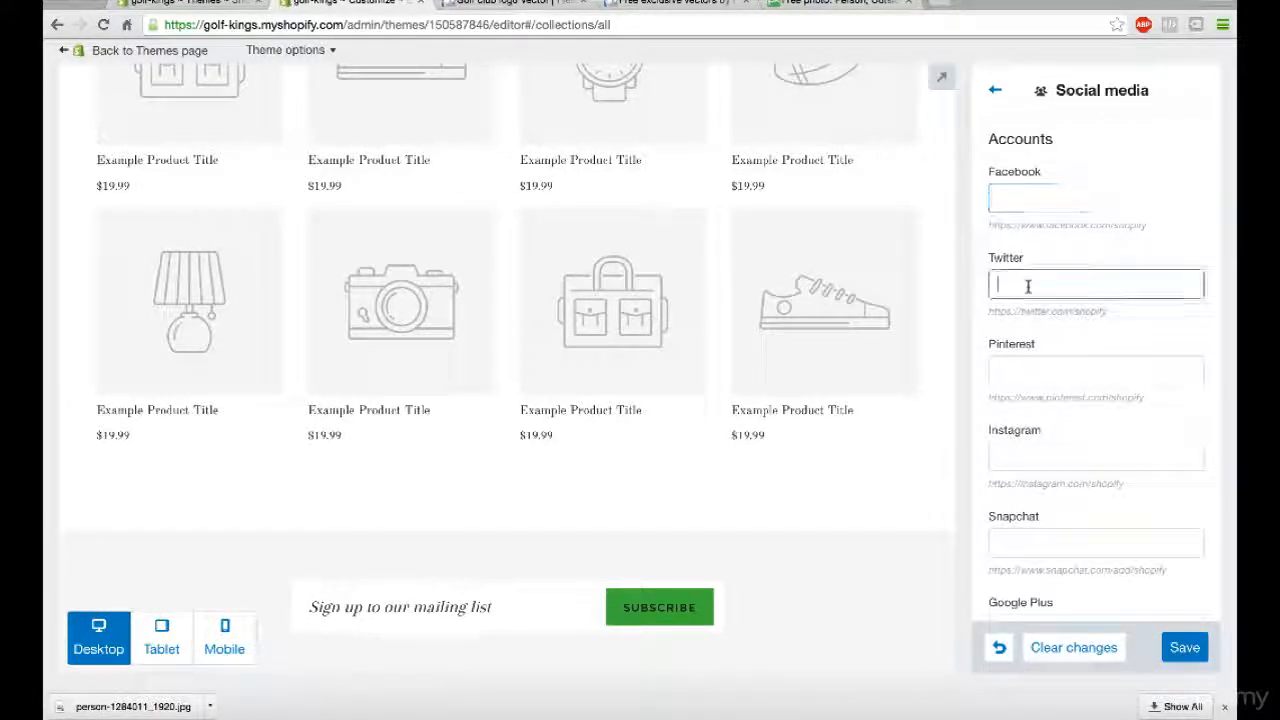
left_click(1037, 369)
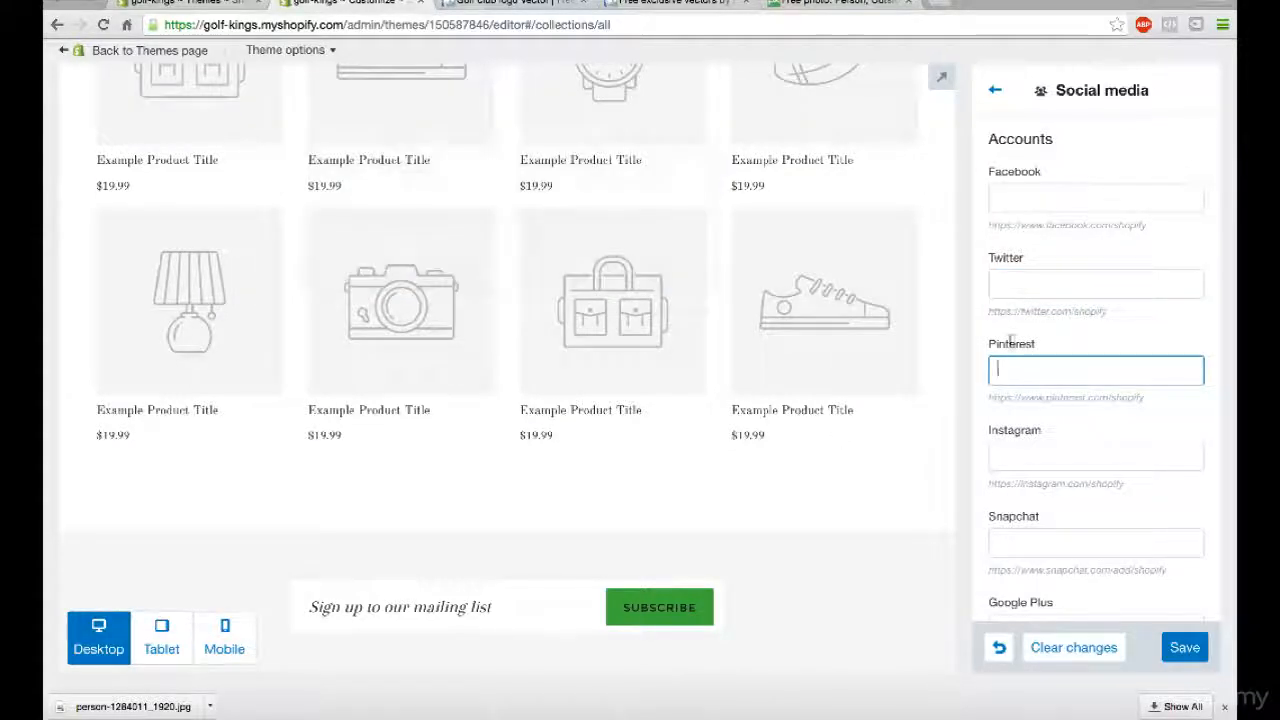
scroll(837, 470, "down", 3)
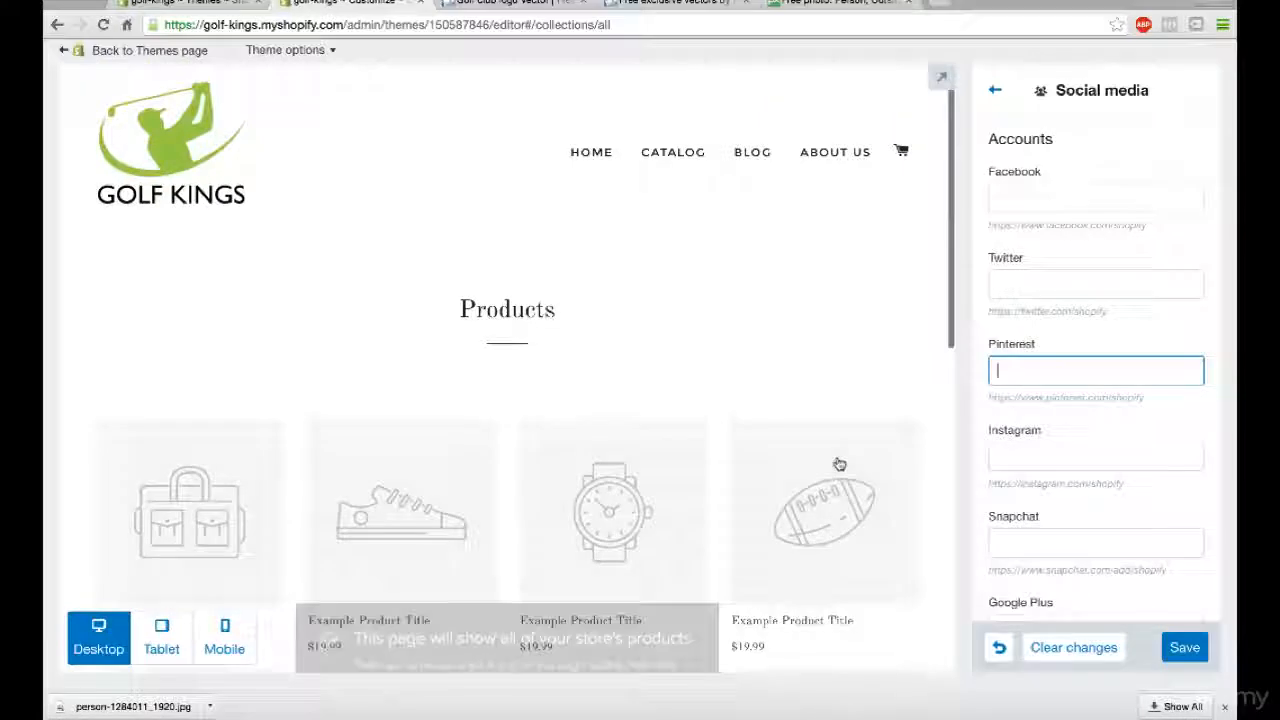
left_click(995, 90)
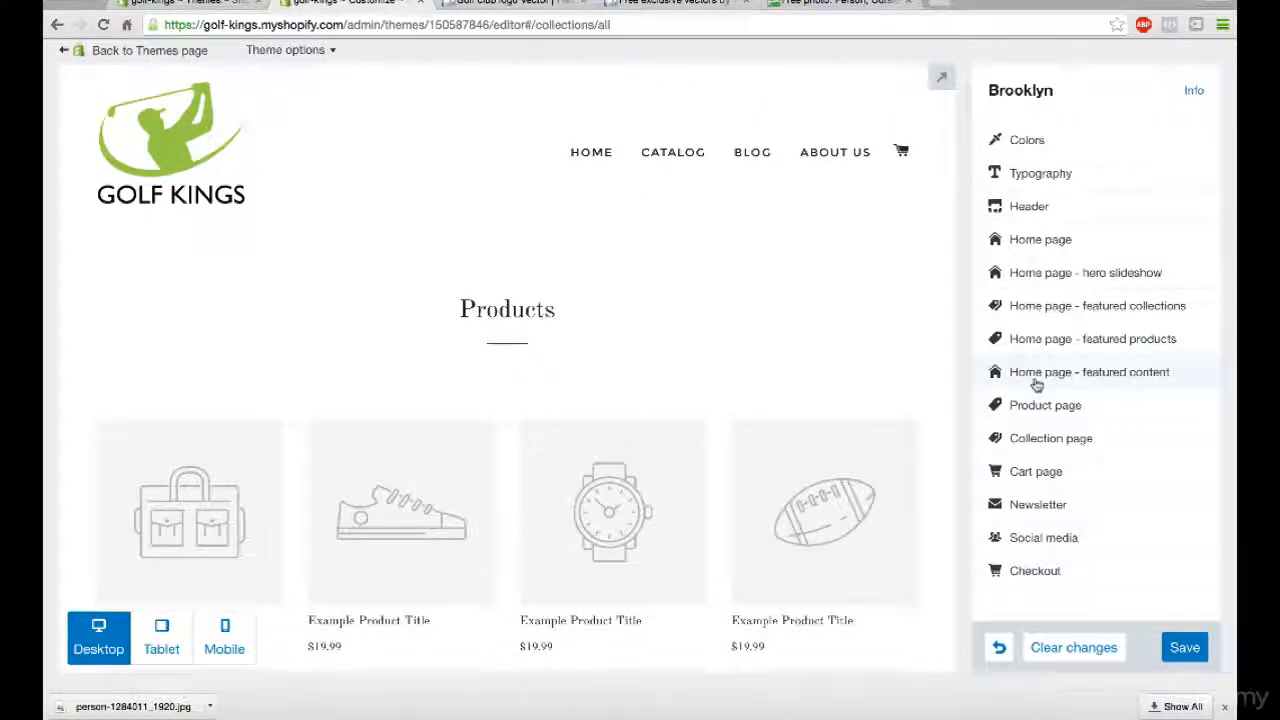